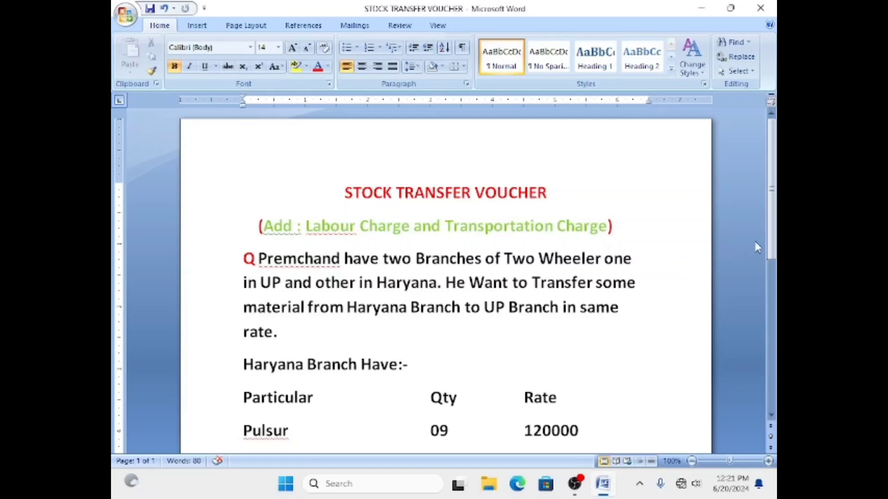
Review the question document, noting the labour and transportation charge rates.
left_click_drag(773, 231, 757, 358)
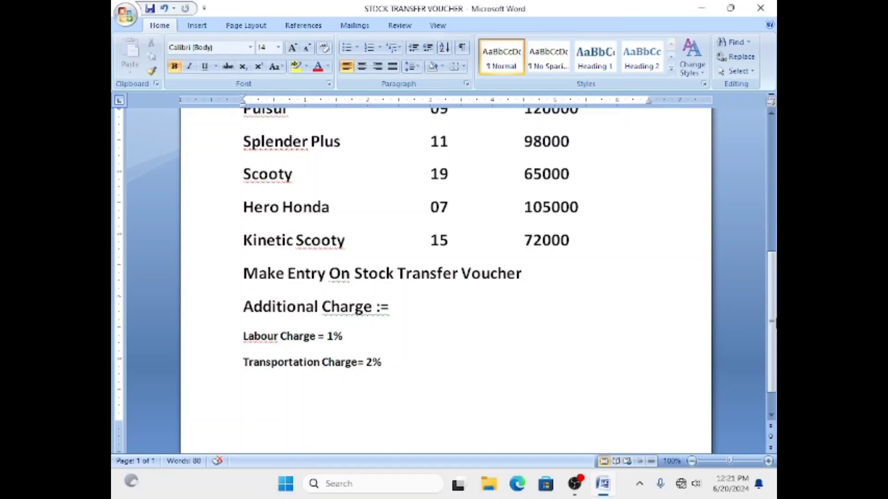
scroll(557, 264, "up", 10)
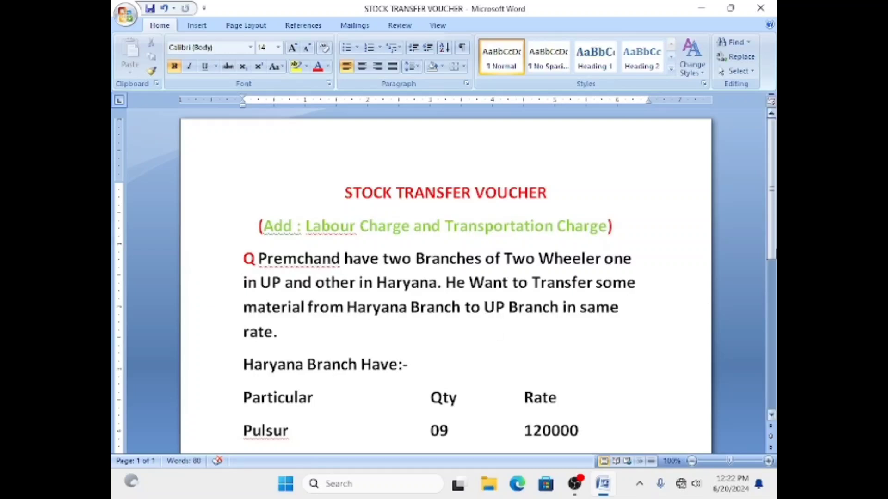
left_click_drag(773, 224, 753, 287)
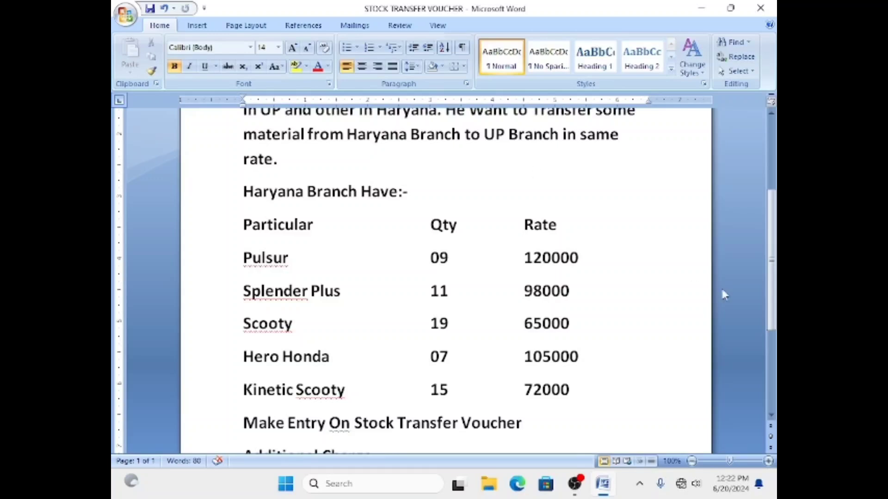
left_click_drag(769, 292, 761, 333)
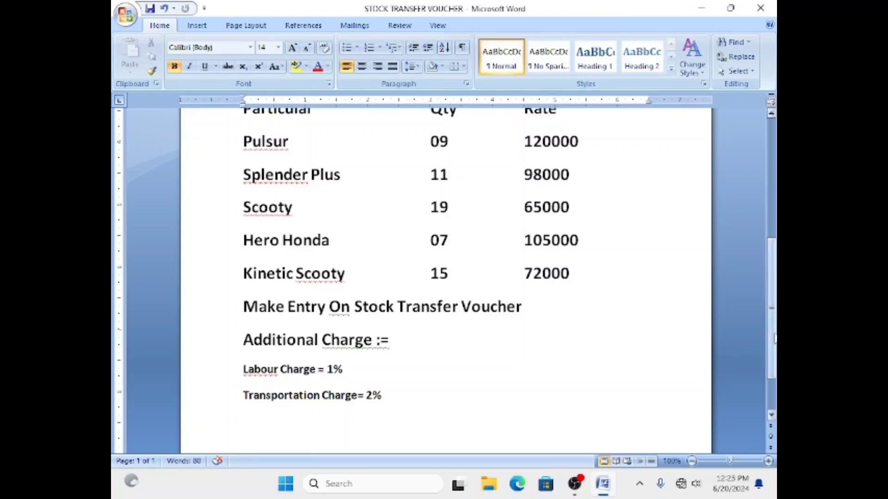
left_click_drag(774, 339, 776, 252)
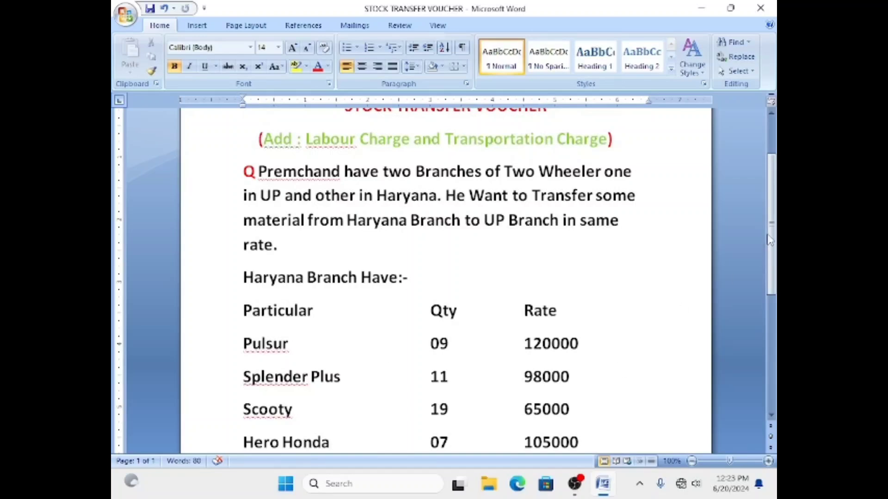
scroll(751, 306, "down", 8)
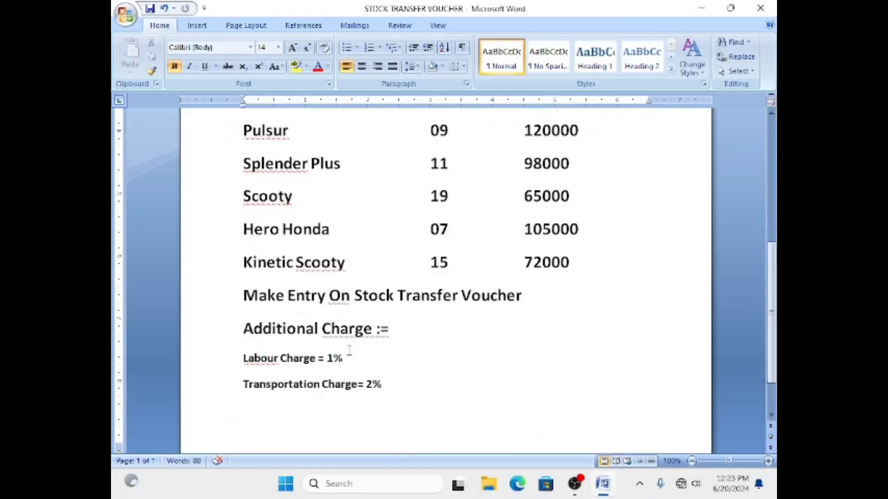
left_click(349, 329)
left_click(392, 387)
Minimize Word and OBS, then launch Tally.ERP 9 from the desktop icon.
left_click(703, 11)
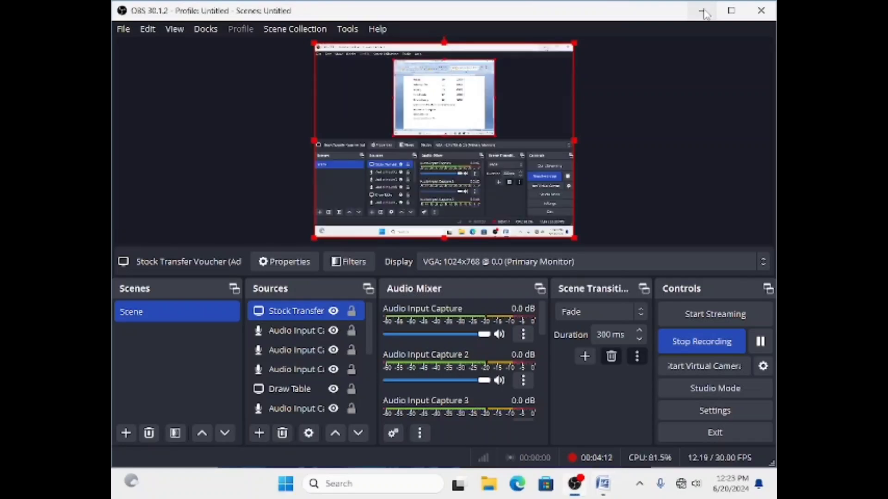
left_click(703, 11)
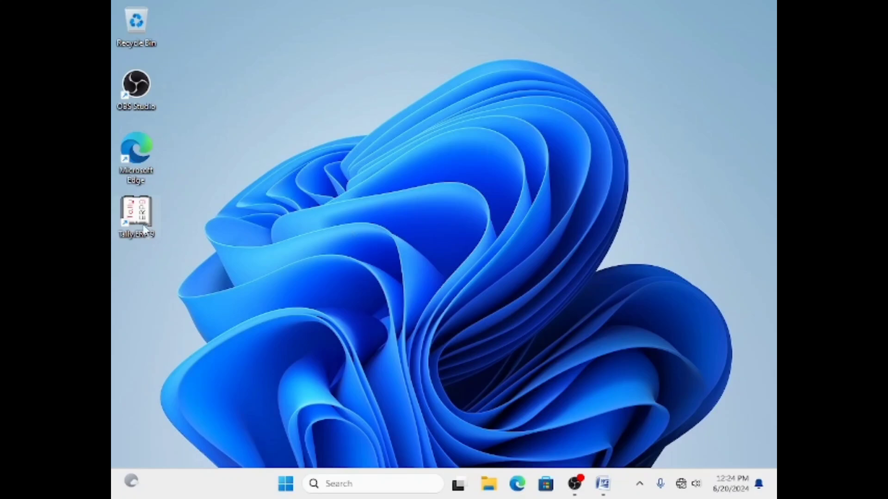
double_click(145, 228)
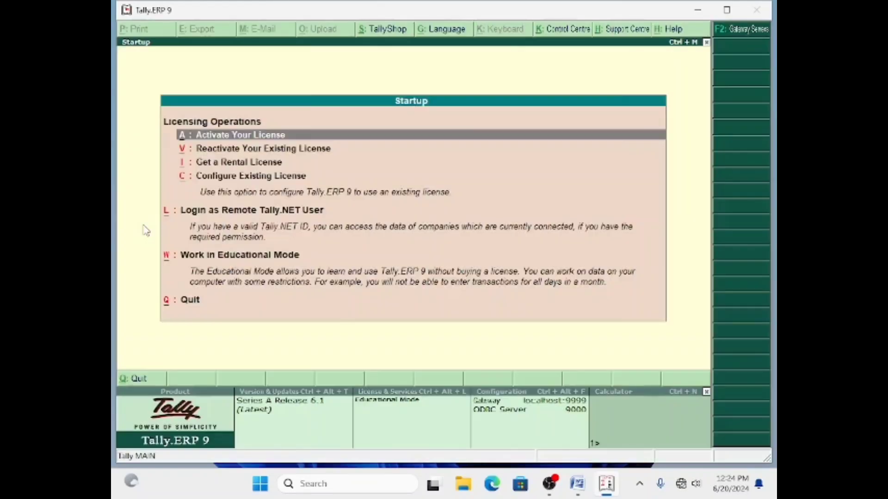
Enter Educational Mode and open the Stock Summary showing Two Wheeler at 52,08,000.00.
key("Down")
key("Down")
key("Down")
key("Down")
key("Down")
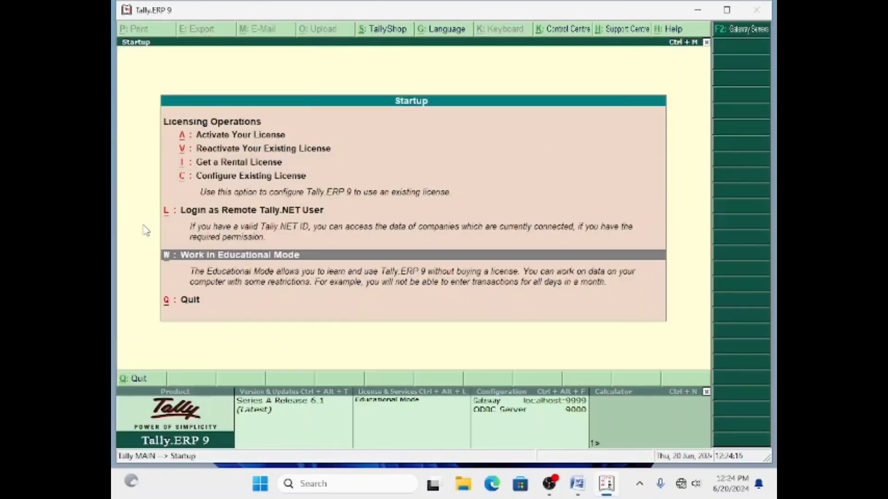
key("Return")
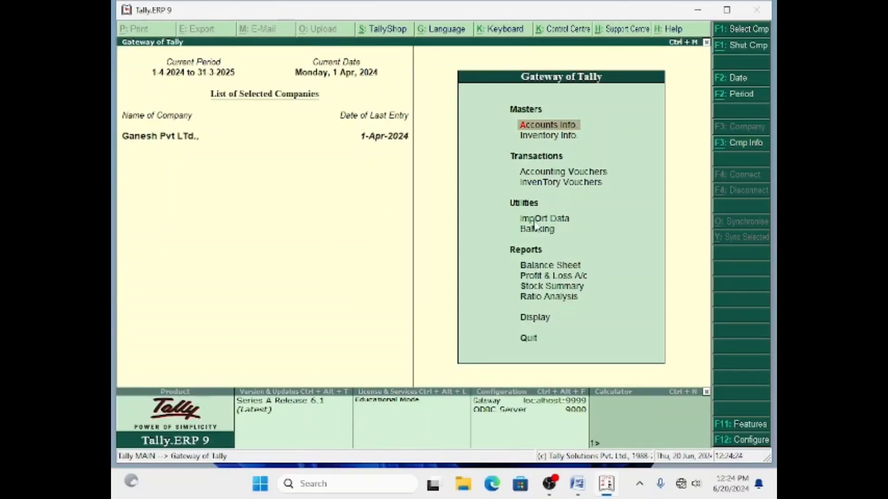
left_click(537, 289)
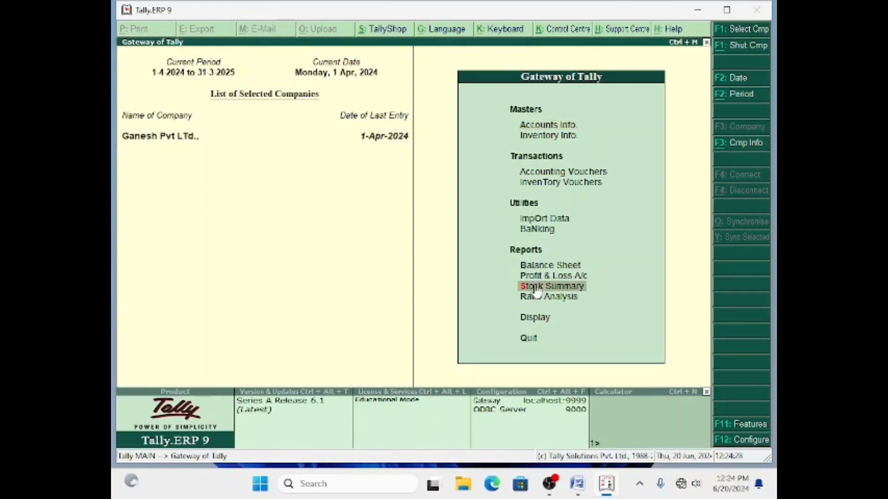
left_click(537, 289)
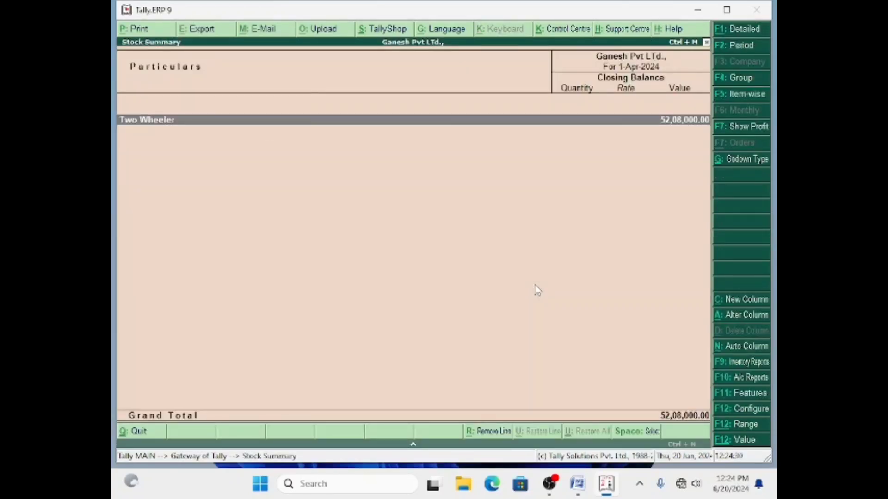
Drill through Two Wheeler and Hero Honda into the April stock journal voucher.
double_click(193, 122)
double_click(193, 124)
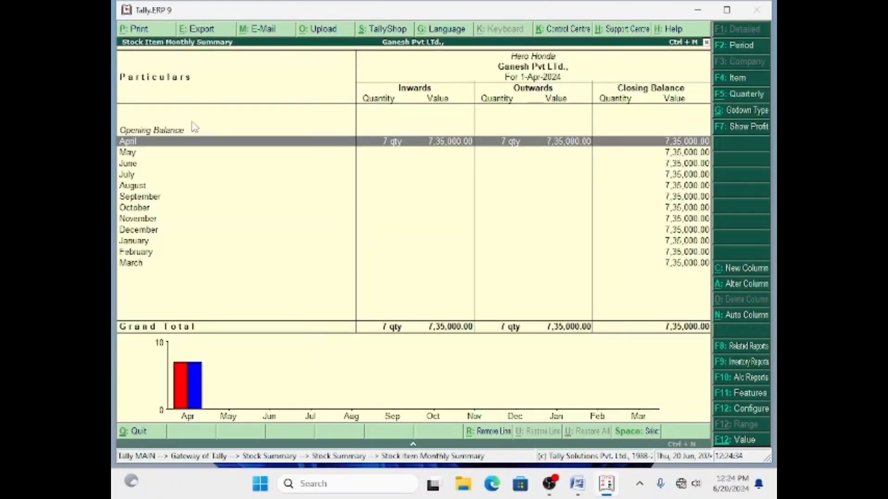
key("Return")
key("Return")
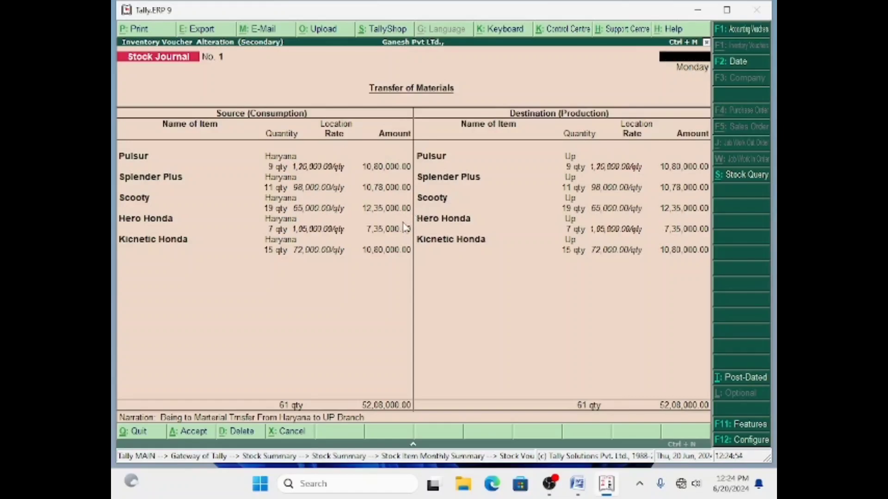
Quit the voucher and back out through the summaries to the Gateway of Tally.
key("Escape")
key("Return")
key("Escape")
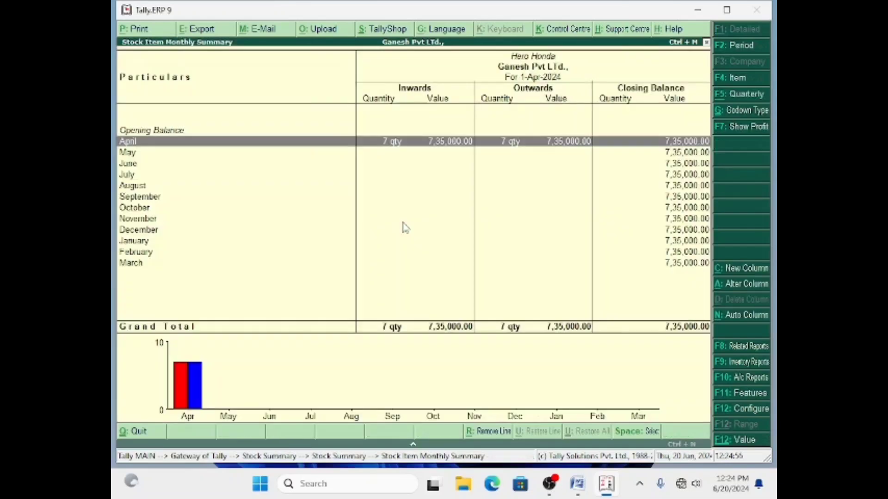
key("Escape")
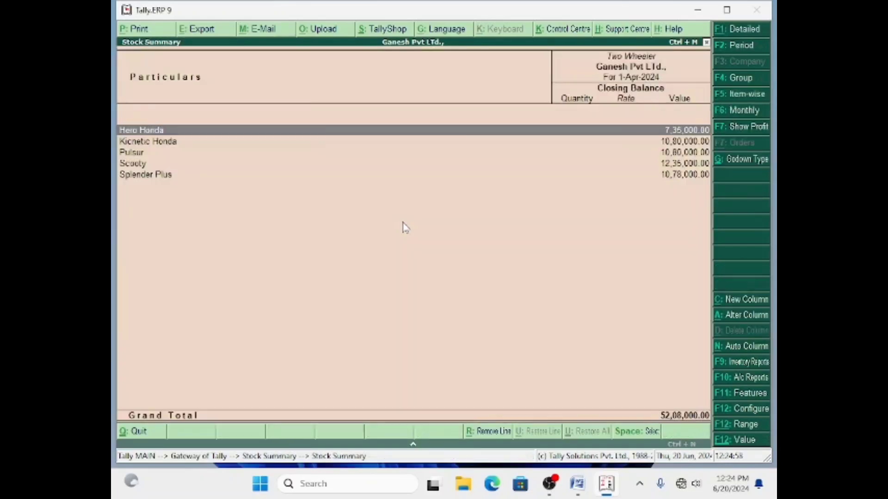
key("Escape")
key("Escape")
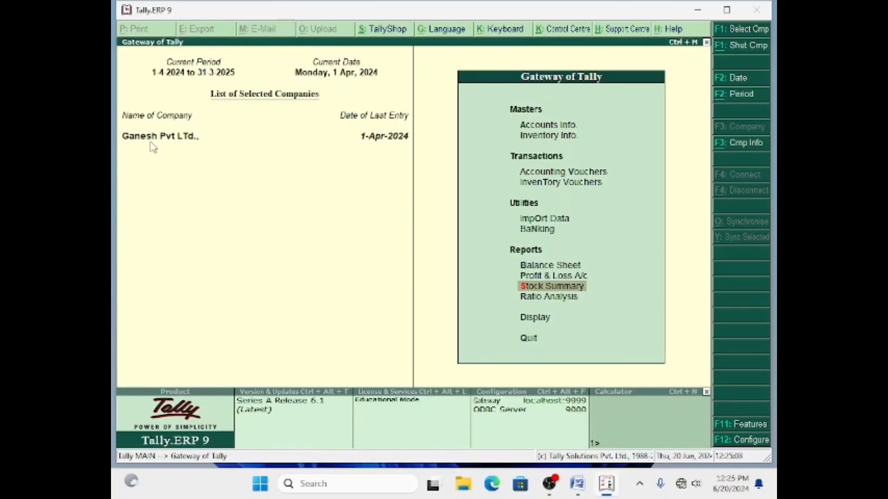
Close Ganesh Pvt Ltd and start a new company named 'Krishna Ji Pvt Ltd.,'.
key("alt+F1")
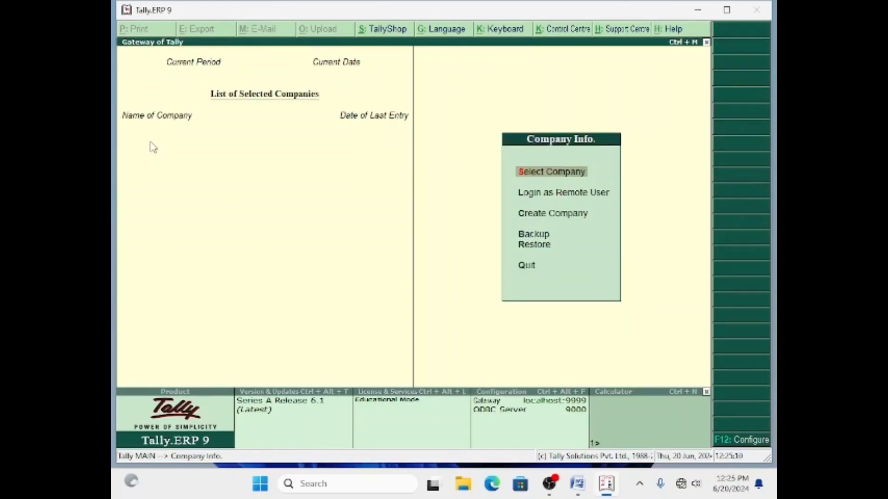
key("Down")
key("Down")
left_click(528, 215)
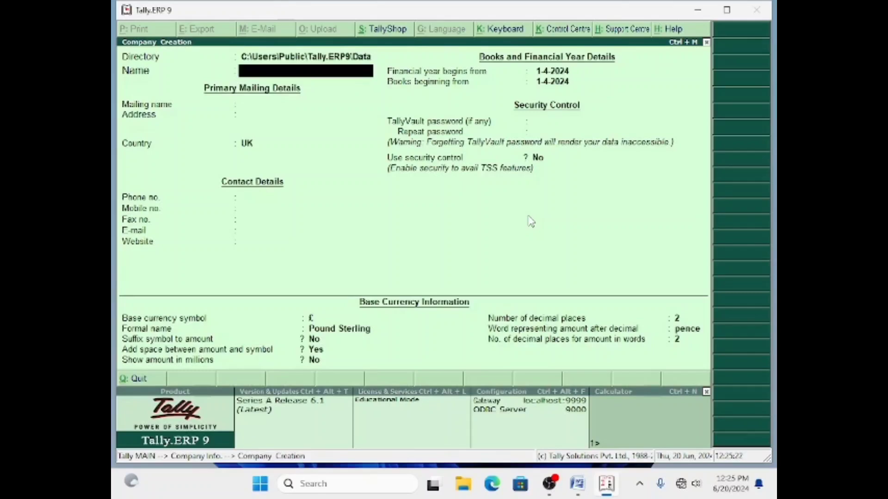
type("Krishna Ji")
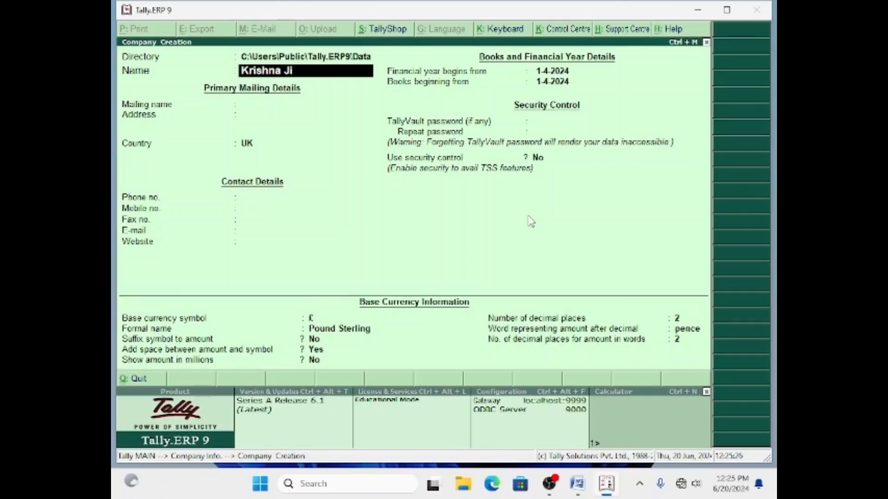
type(" Pvt Ltd.,")
key("Return")
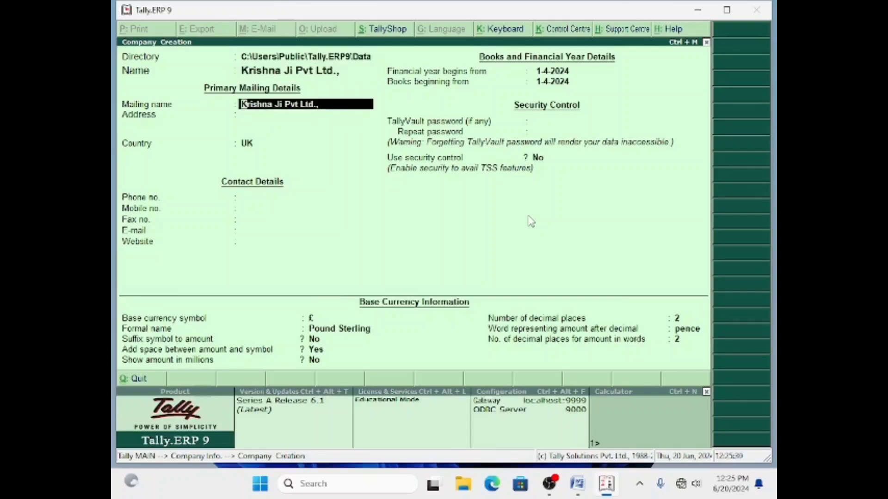
key("Return")
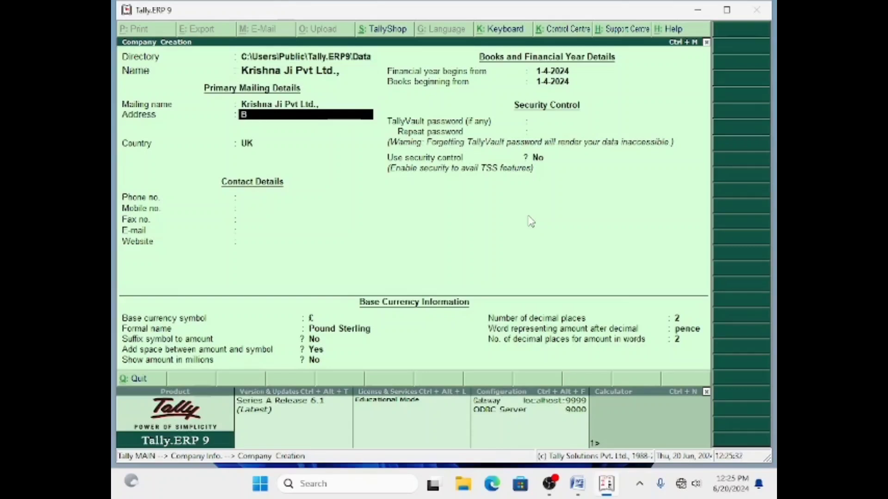
Enter the company's three mailing address lines.
key("Return")
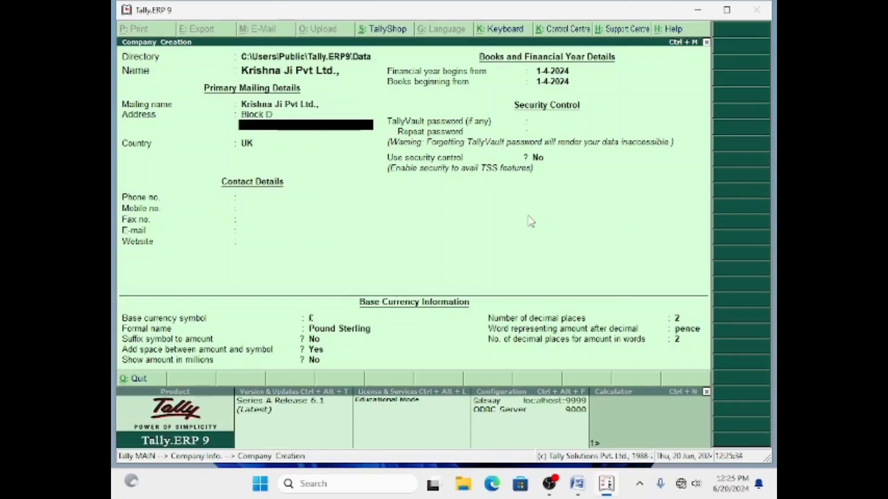
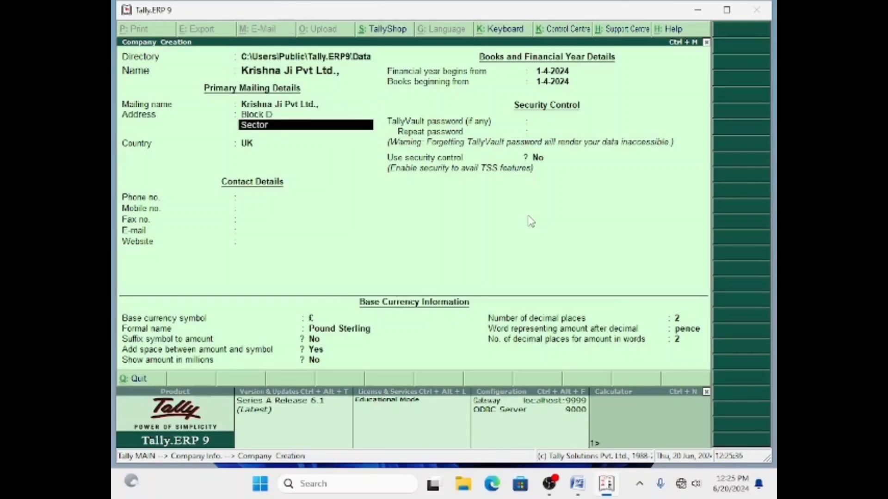
key("Return")
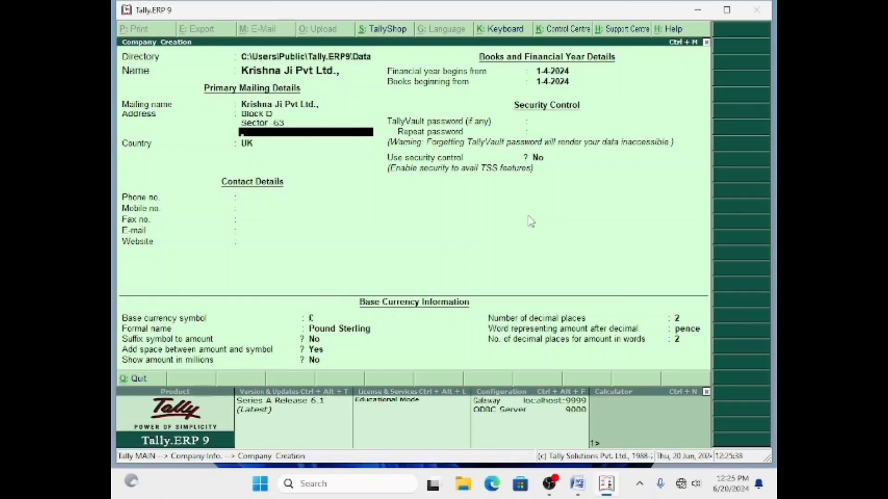
key("Return")
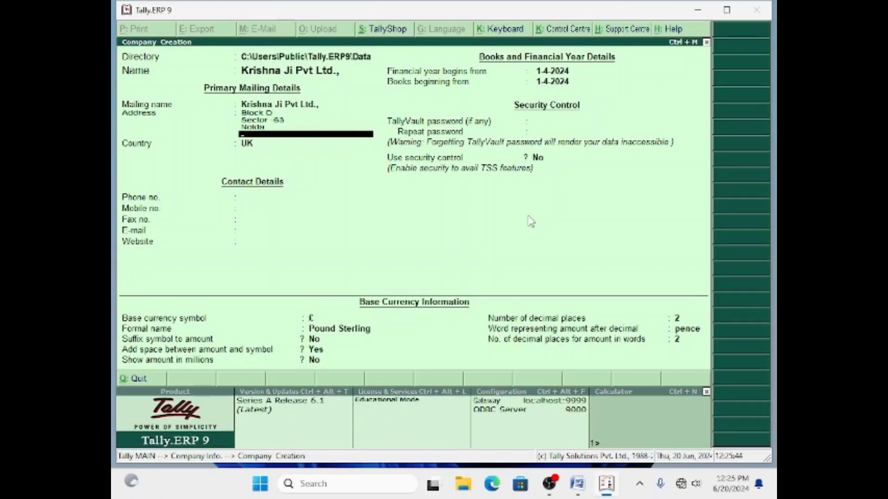
key("Return")
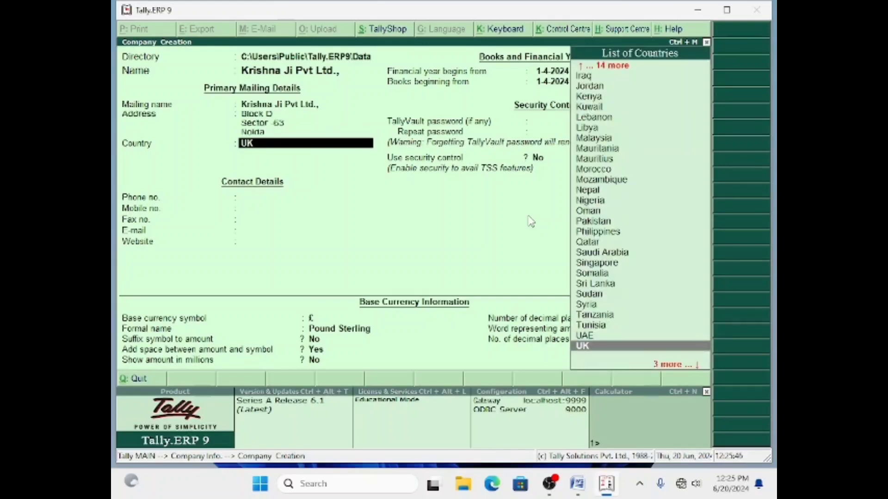
Set the company's country to India and state to Uttar Pradesh.
type("I")
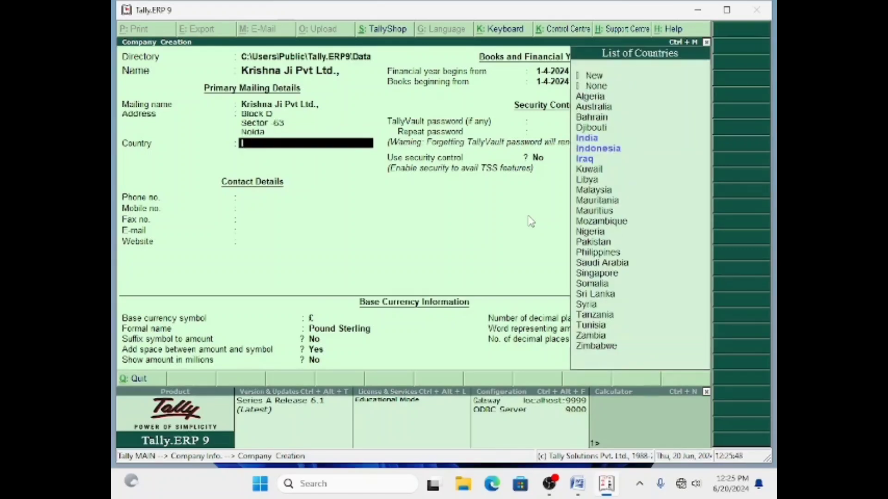
key("Down")
key("Return")
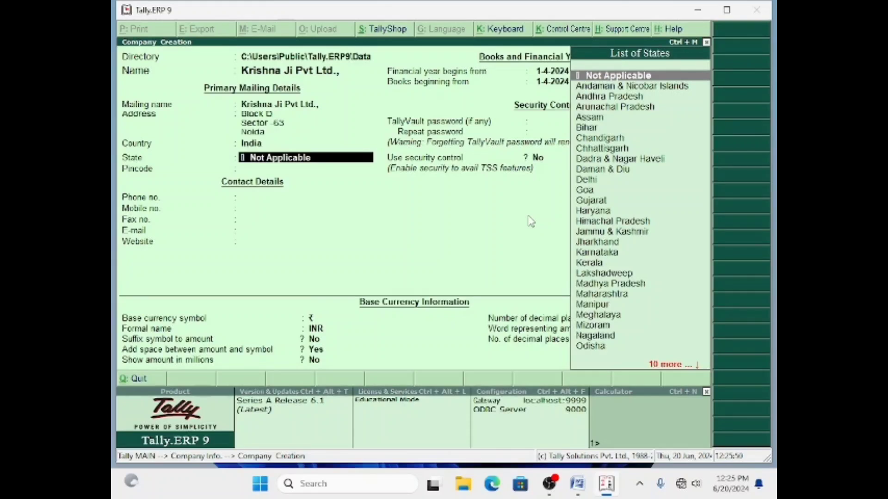
type("U")
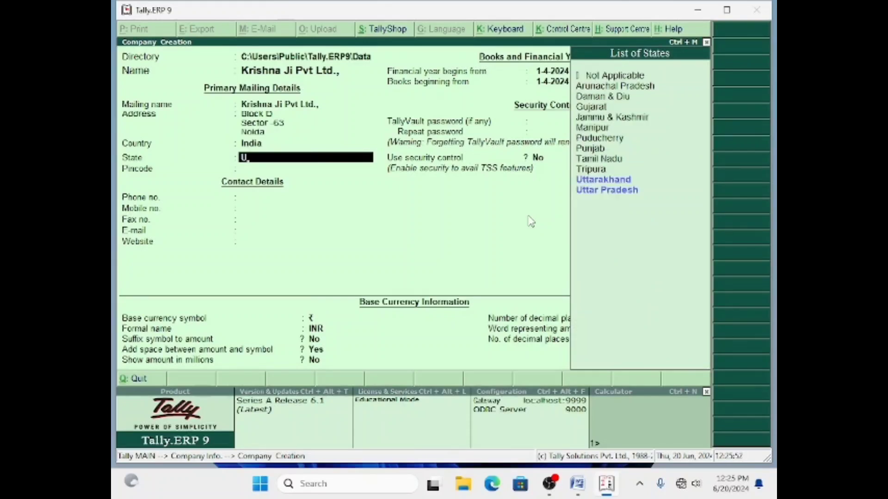
key("Down")
key("Down")
key("Return")
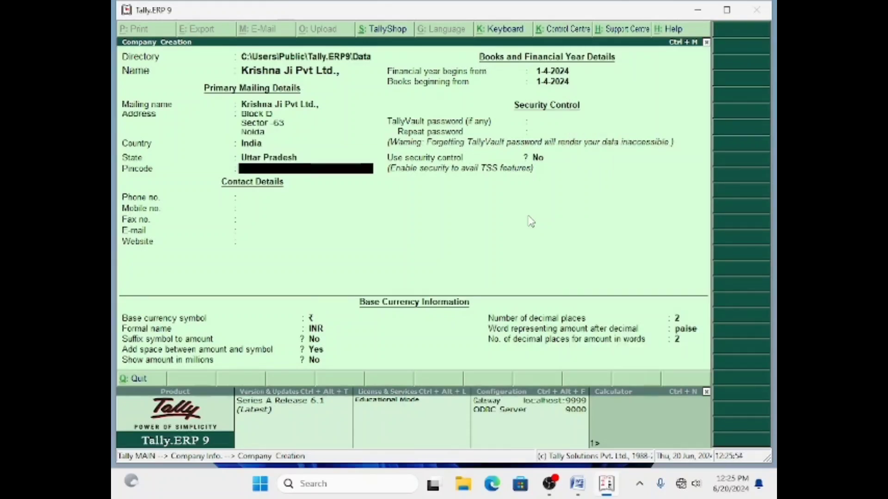
Enter the pincode, phone, mobile and fax numbers, then accept the company.
type("201301")
key("Return")
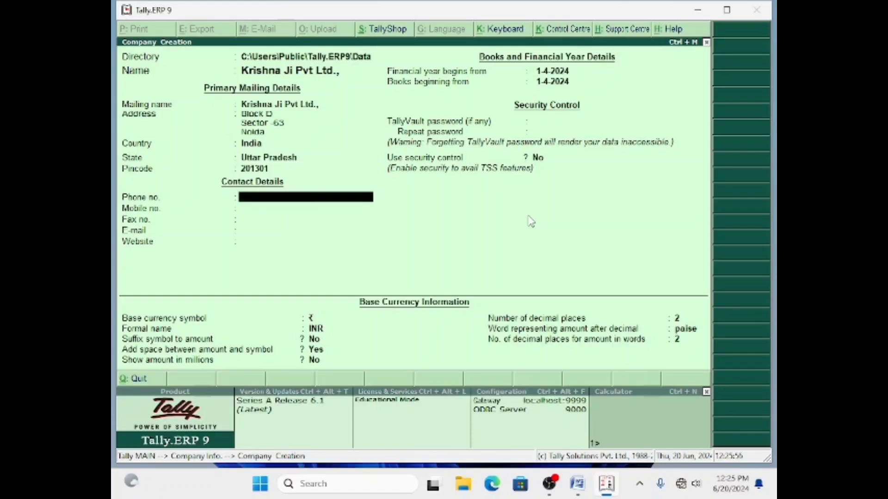
key("Return")
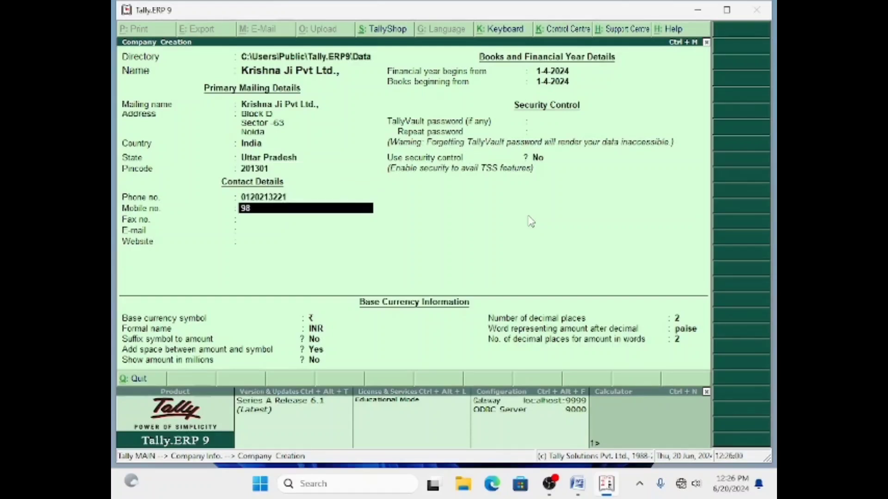
key("Return")
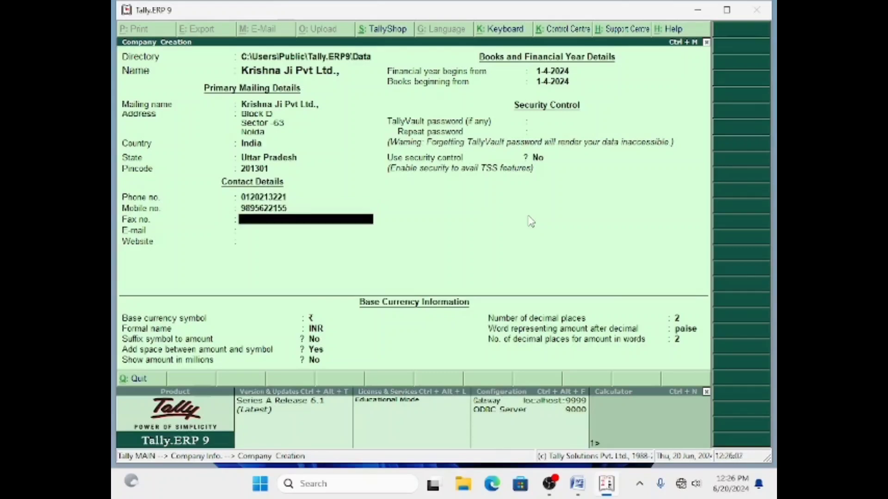
type("0120233")
key("Return")
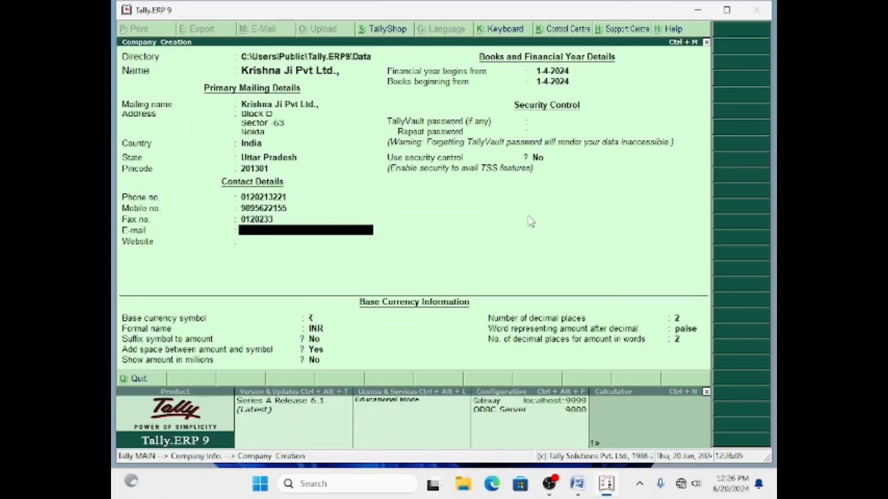
key("Return")
key("Return")
key("Return")
key("Return")
key("Return")
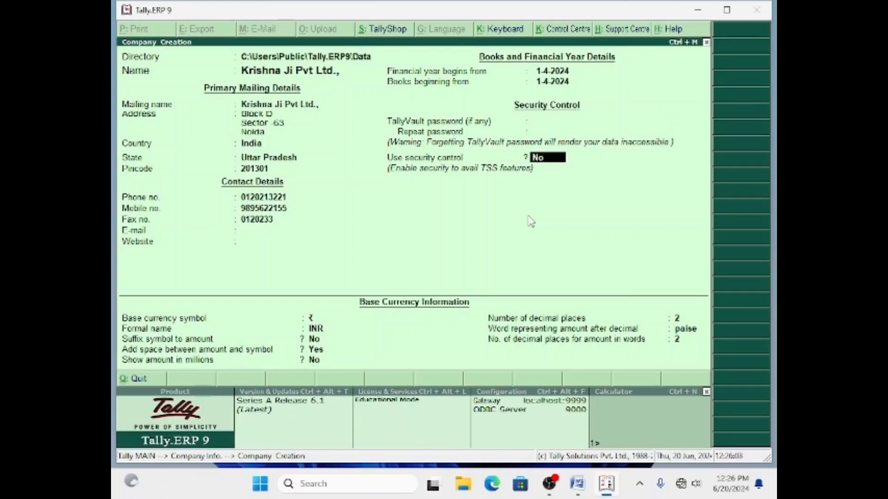
key("Return")
key("Return")
key("Return")
key("Return")
key("Return")
key("Return")
key("Return")
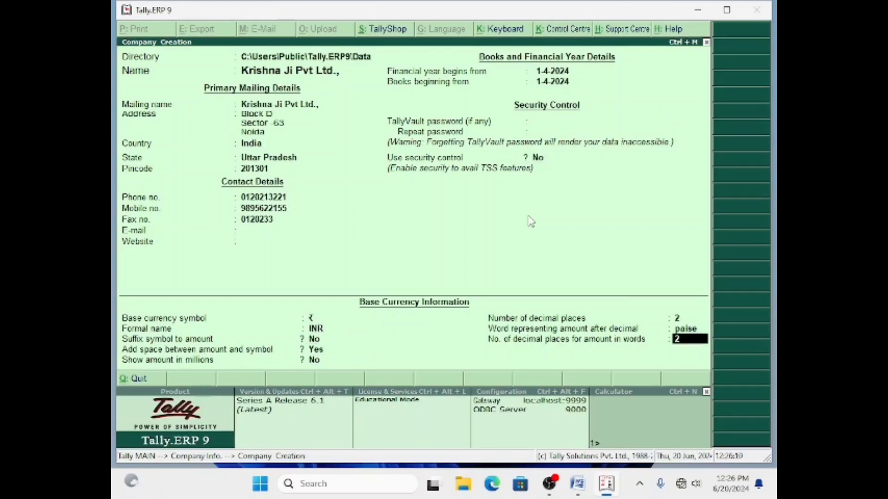
key("Return")
key("Return")
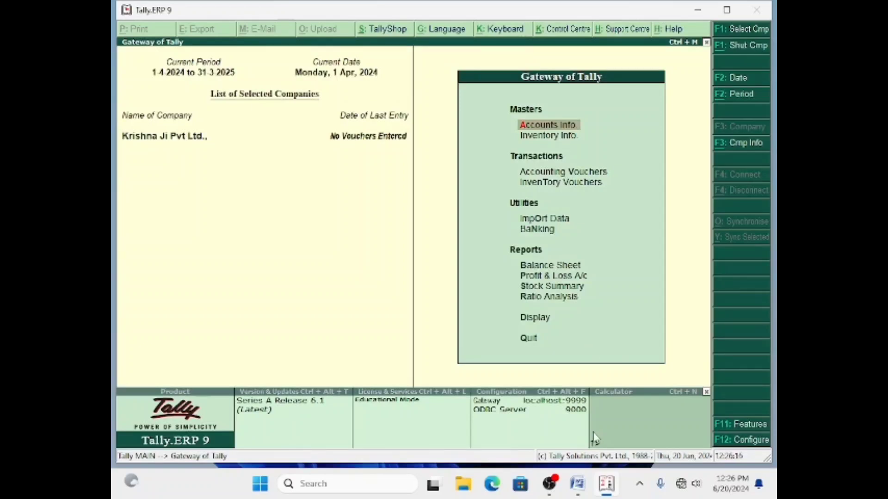
left_click(578, 484)
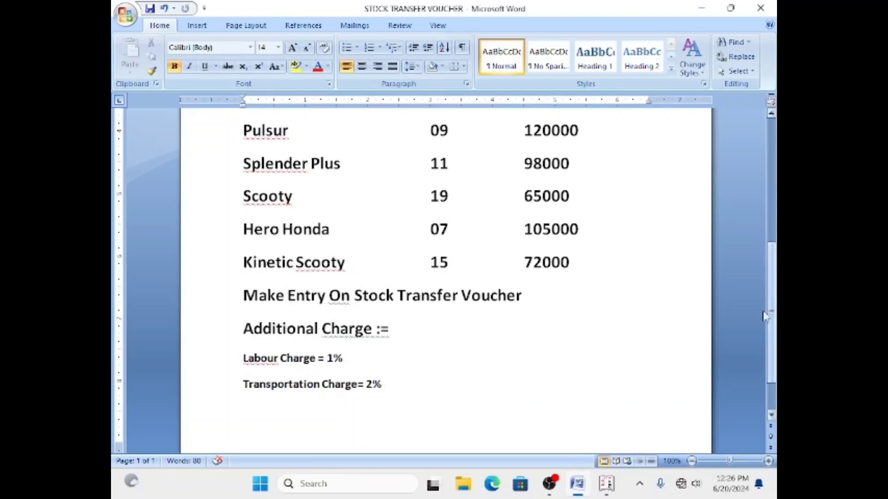
left_click_drag(773, 332, 775, 272)
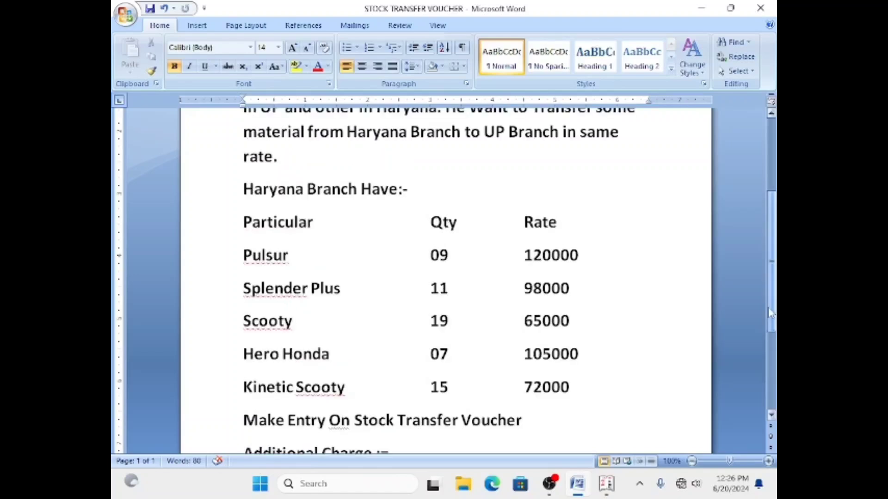
left_click(605, 485)
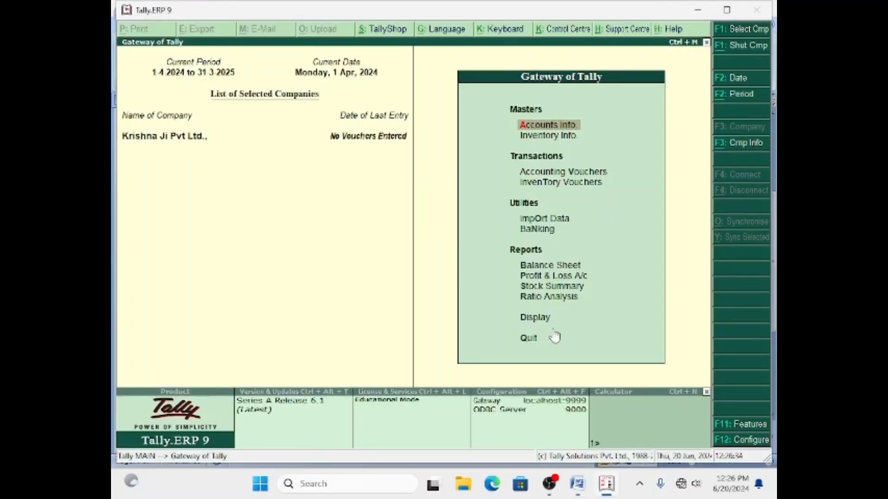
Open and quit a Stock Journal voucher, then bring up Company Features with F11.
key("Down")
key("Down")
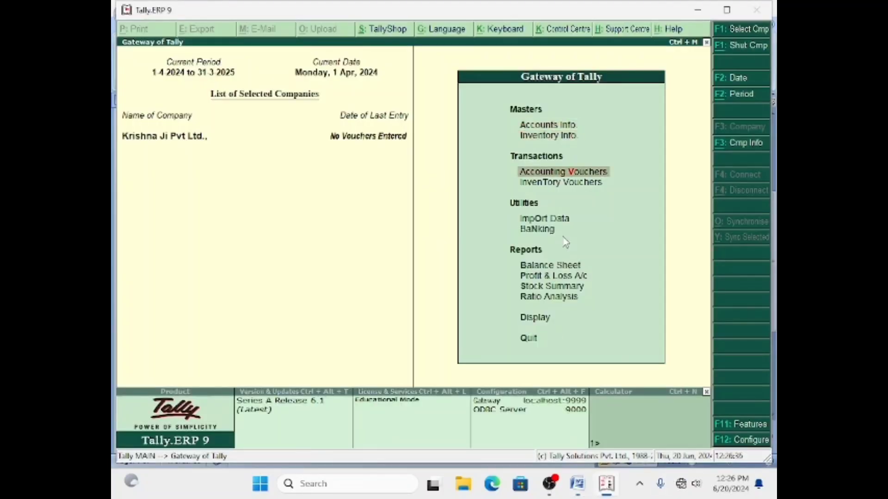
key("Down")
key("Return")
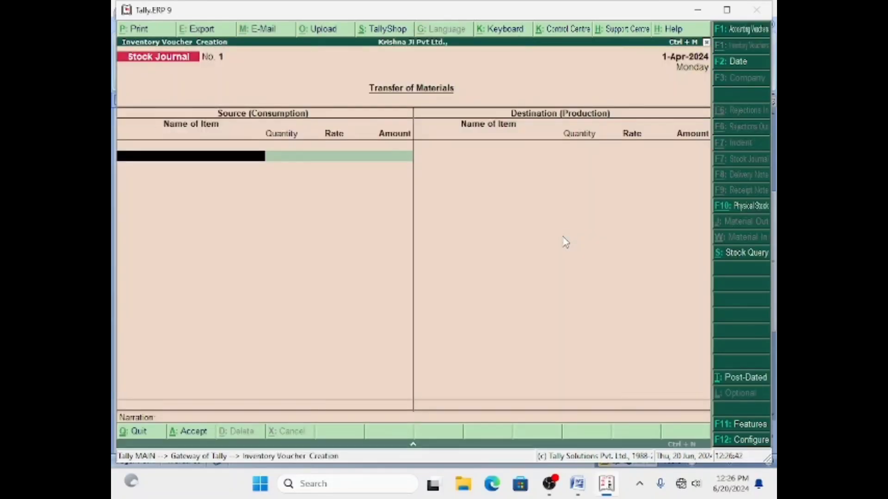
key("Escape")
key("Return")
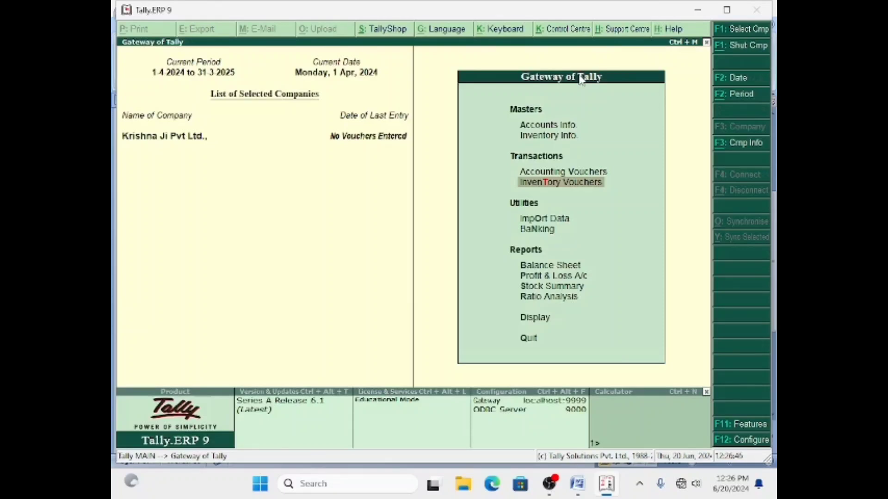
key("F11")
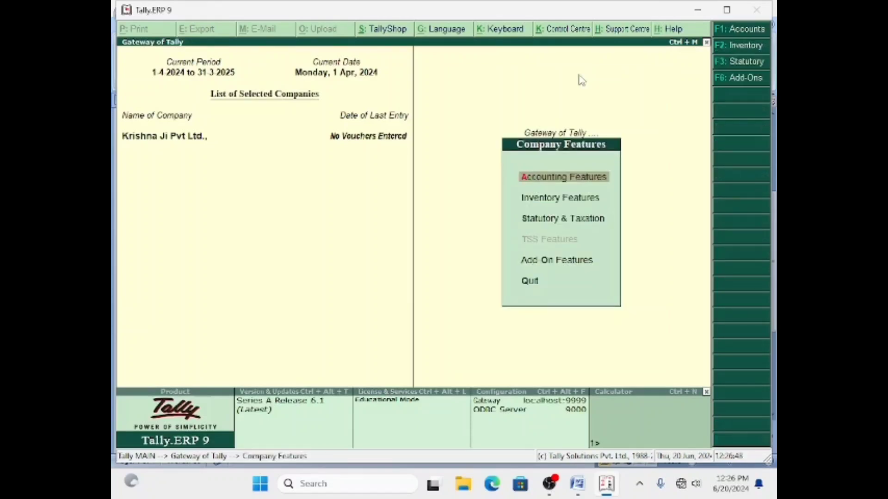
Set Maintain multiple Locations and Maintain stock categories to Yes in Inventory Features.
left_click(550, 199)
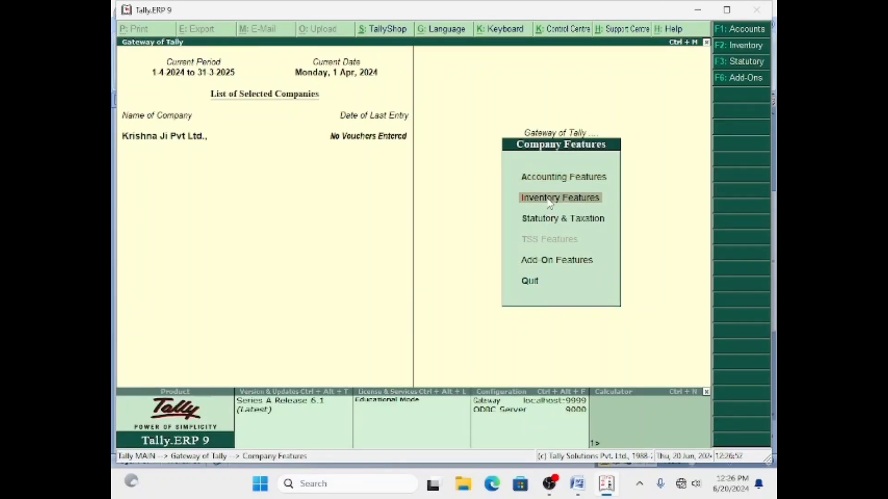
left_click(549, 198)
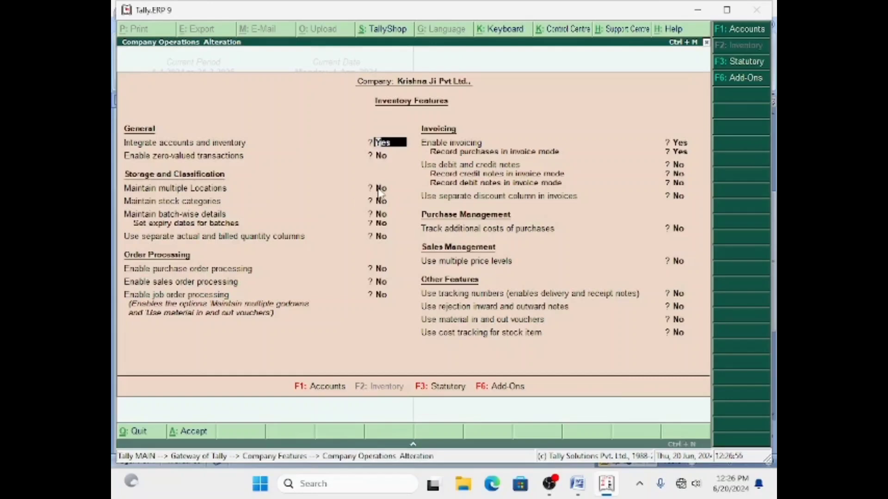
left_click(378, 188)
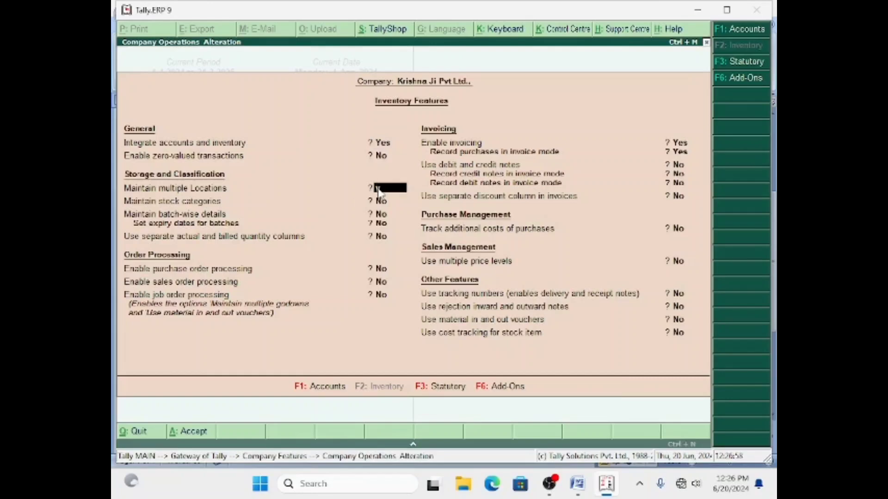
key("y")
type("y")
key("Return")
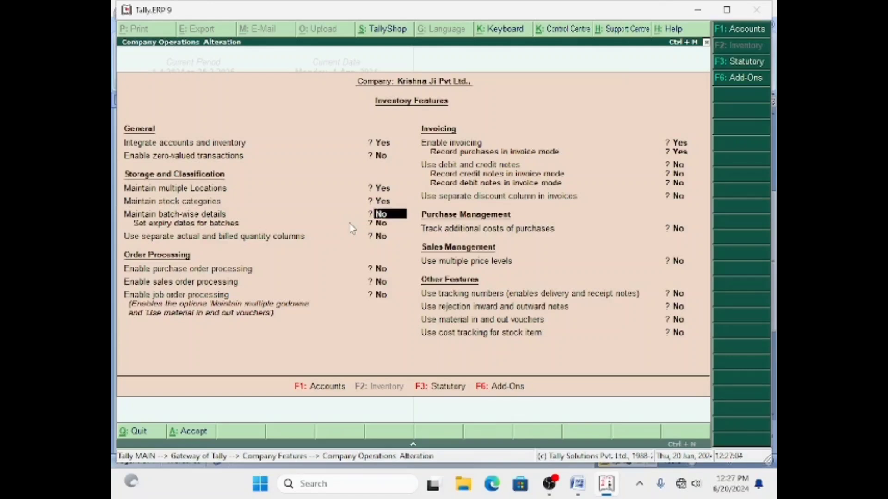
key("Return")
key("Return")
key("Return")
key("Return")
key("Return")
key("Return")
key("Return")
key("Return")
key("Return")
key("Return")
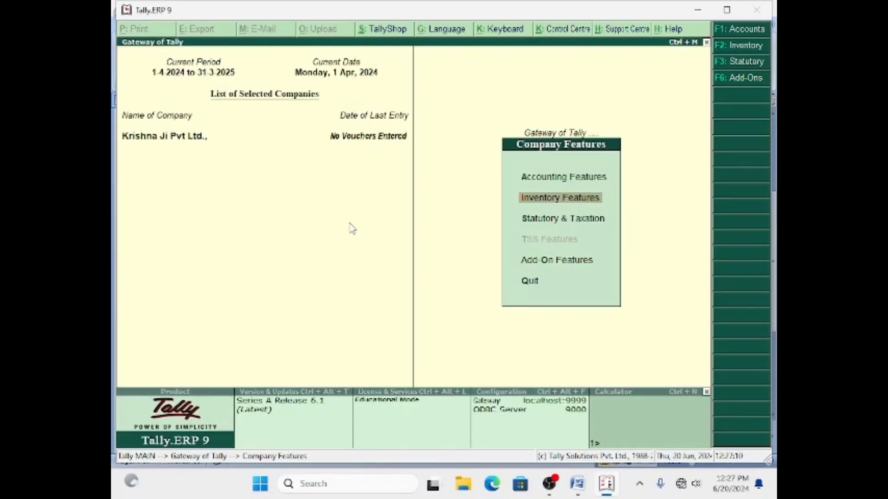
key("Escape")
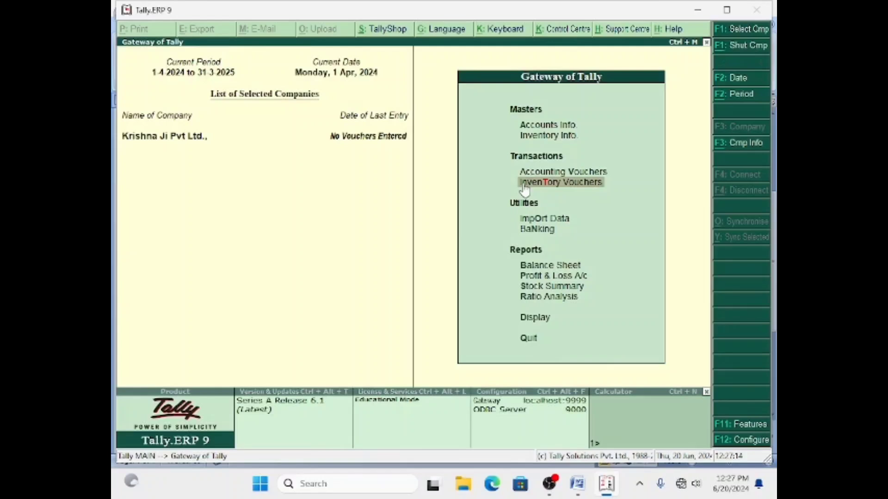
Open Stock Journal No. 1 from Inventory Vouchers and start a new stock item with Alt+C.
left_click(553, 184)
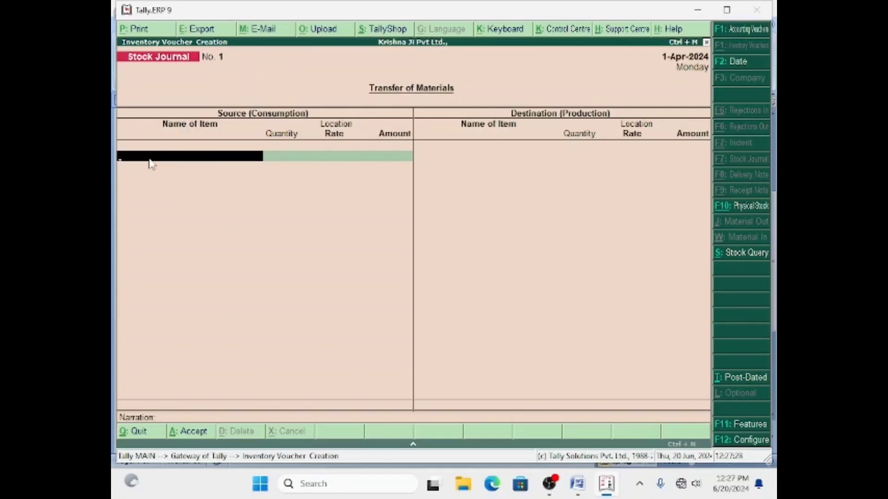
key("alt+c")
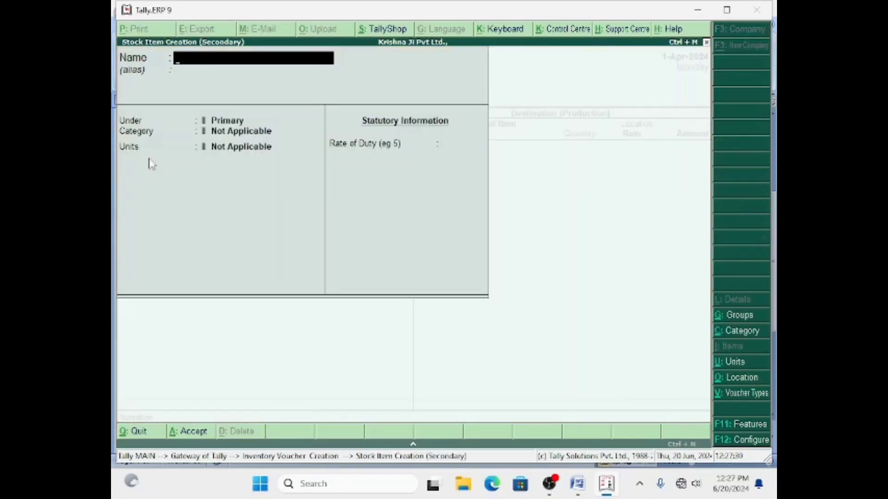
Name the item Pulsur and create a Two Wheeler stock group for it, quantities added set to Yes.
type("Pulsur")
key("Return")
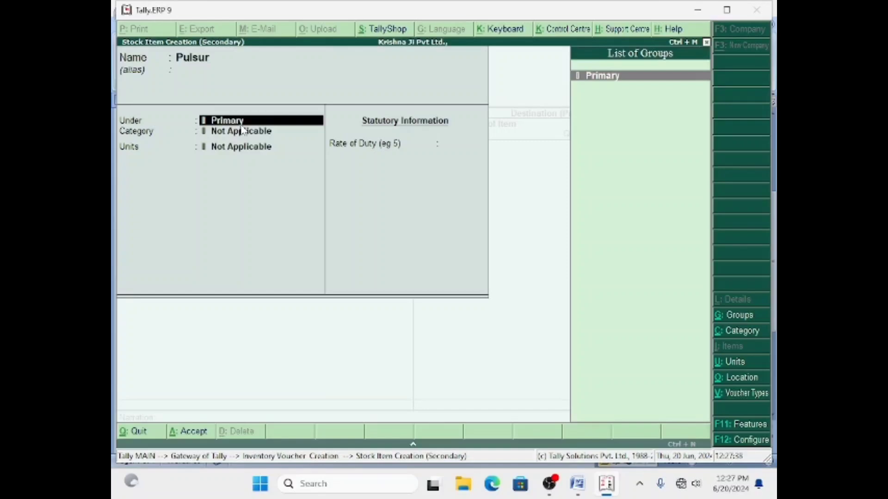
key("alt+c")
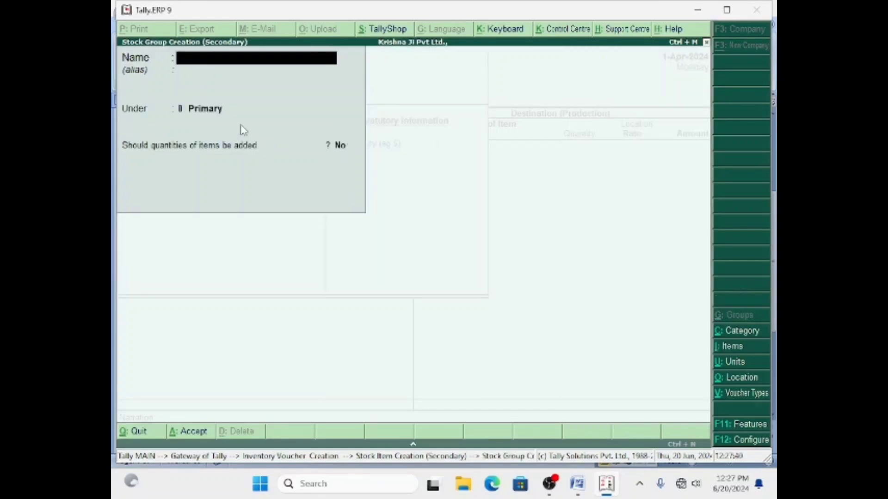
type("Two Wheeler")
key("Return")
key("Return")
key("Return")
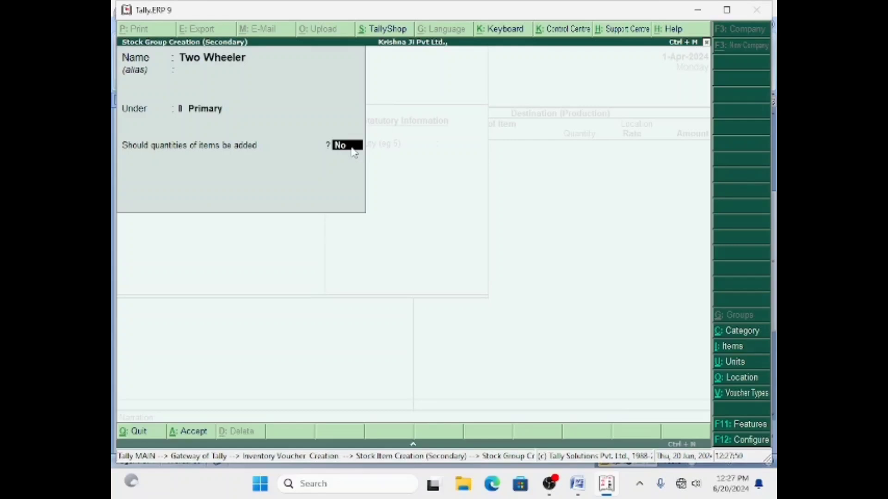
type("y")
key("Return")
key("Return")
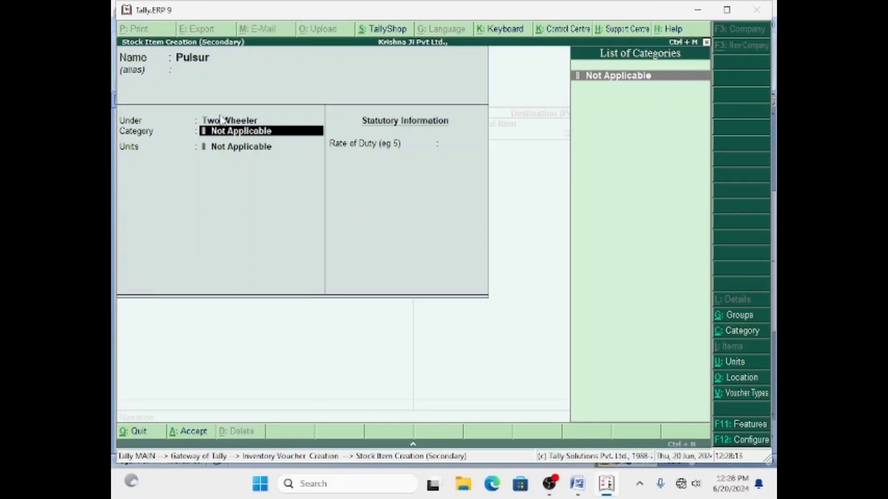
Create the Bike stock category under Primary.
key("alt+c")
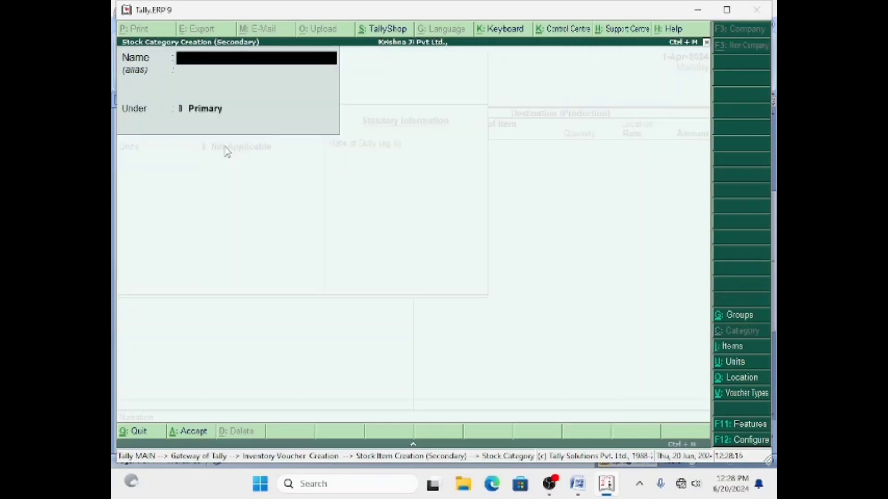
type("Bike")
key("Return")
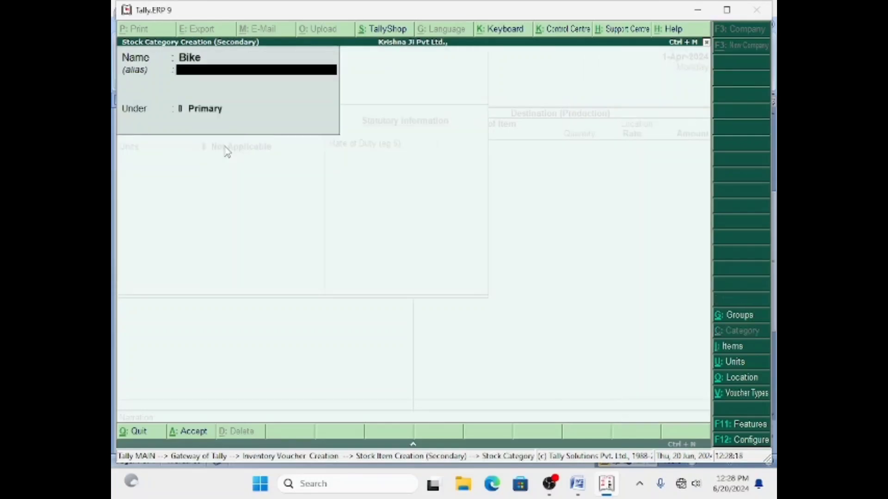
key("Return")
key("Return")
key("Return")
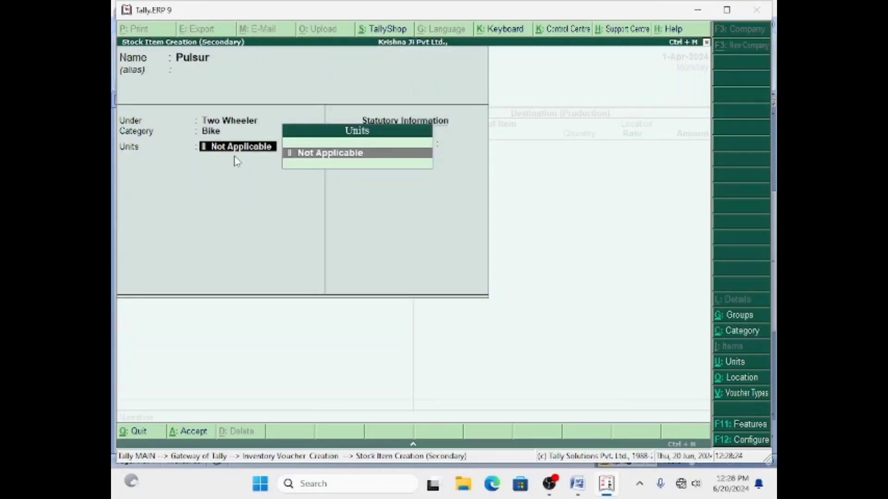
Create the unit qty with formal name Quantity and 0 decimal places.
key("alt+c")
type("qty")
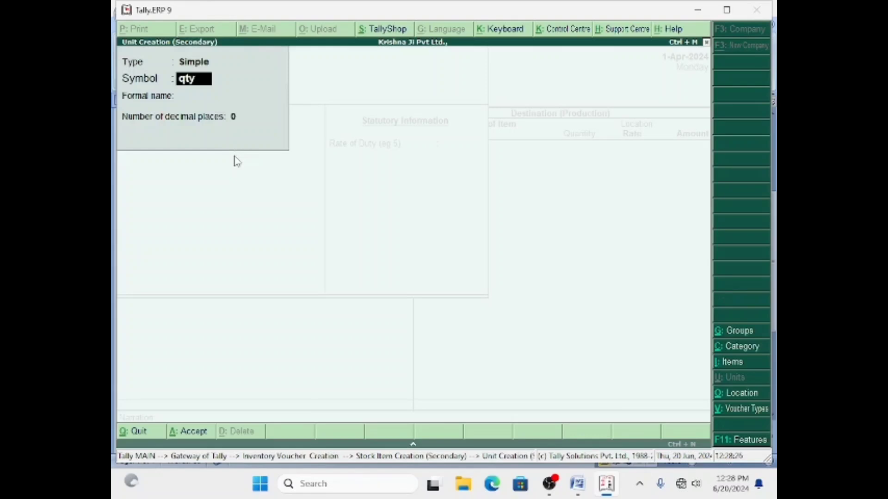
key("Return")
type("Quan")
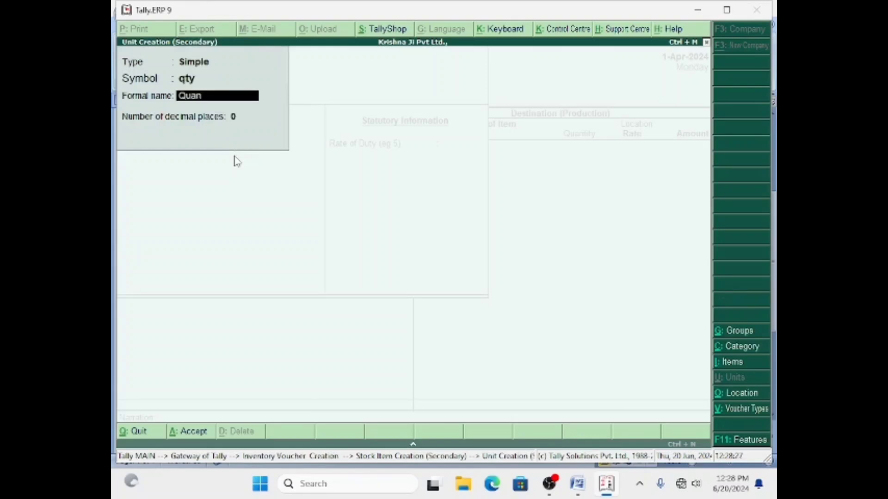
type("tity")
key("Return")
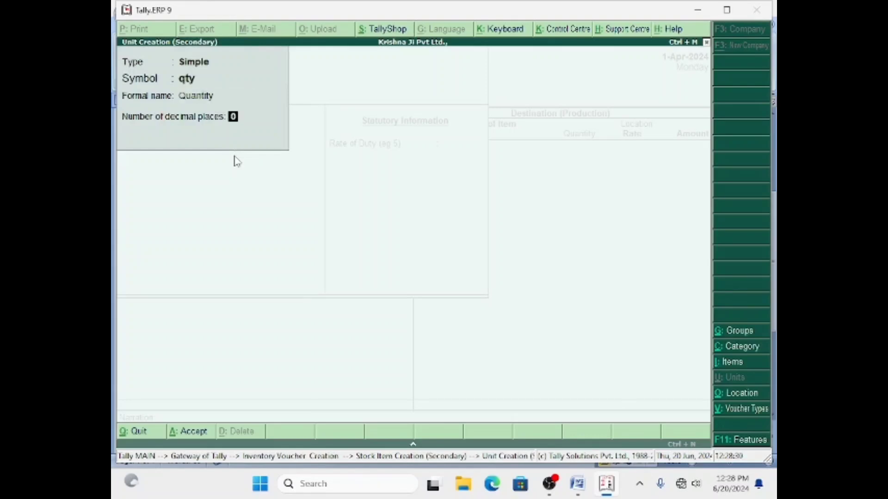
key("Return")
key("Return")
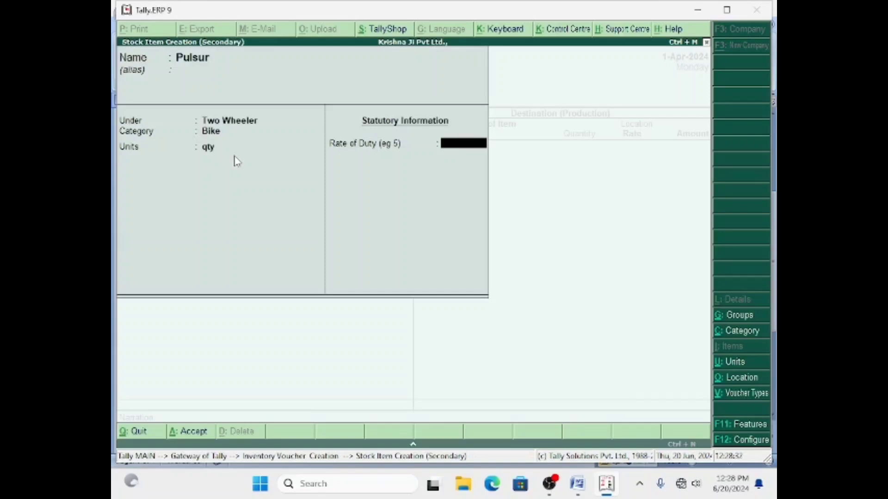
key("Return")
key("Return")
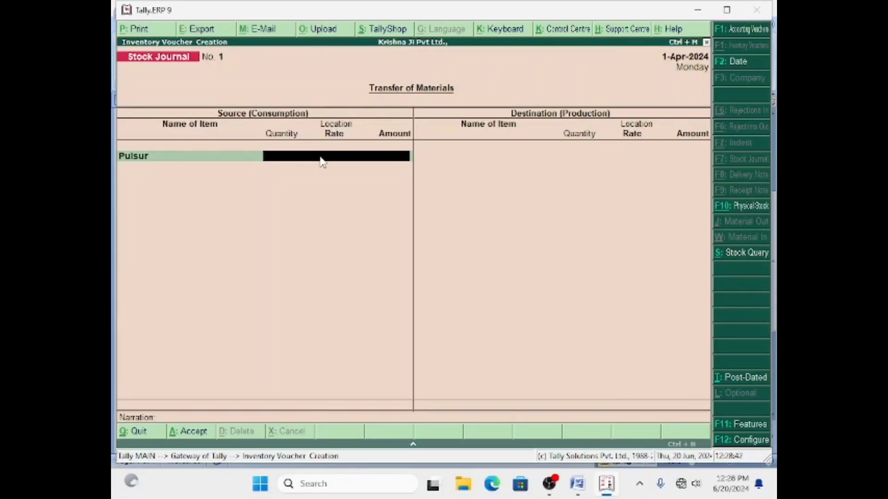
Create a new stock location named Haryana from the voucher's Location field.
key("alt+c")
type("Ha")
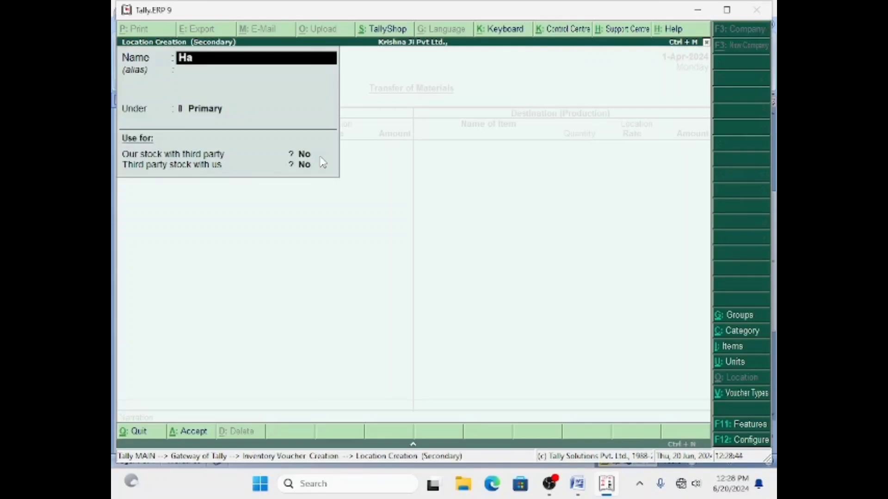
type("ryana")
key("Return")
key("Return")
key("Return")
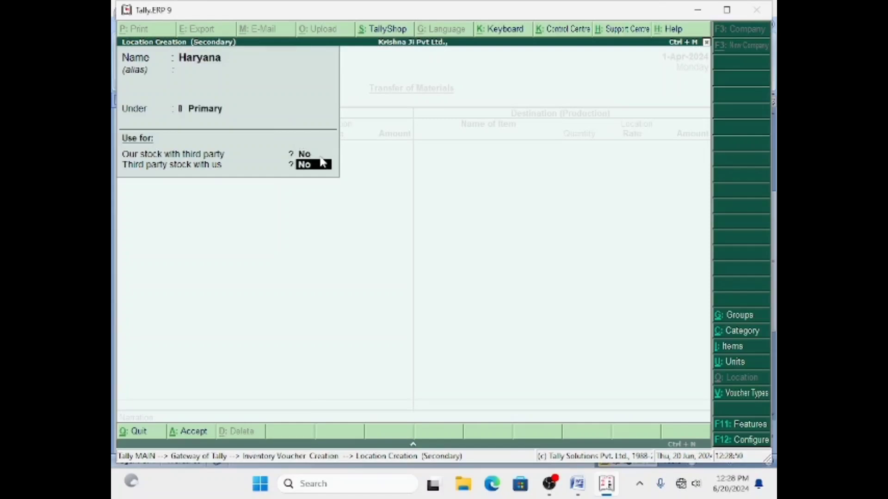
key("Return")
key("Return")
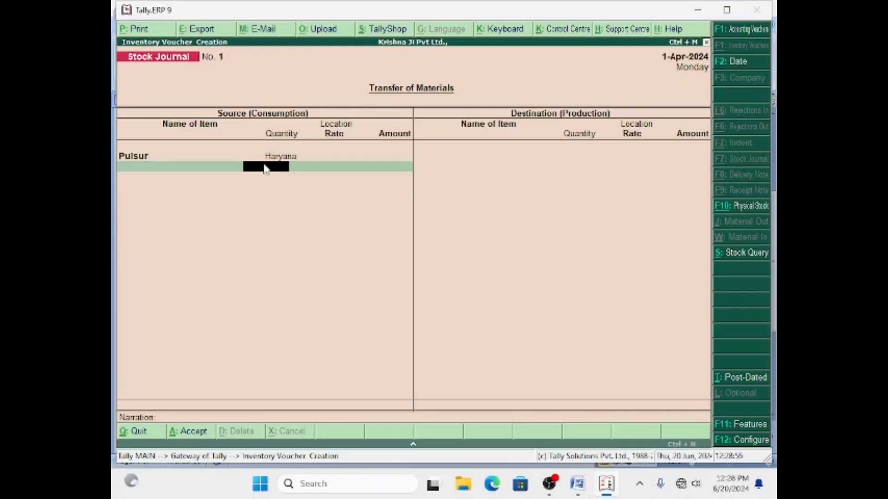
Consume 9 Pulsur from Haryana at 1,20,000 each, totalling 10,80,000.
left_click(578, 484)
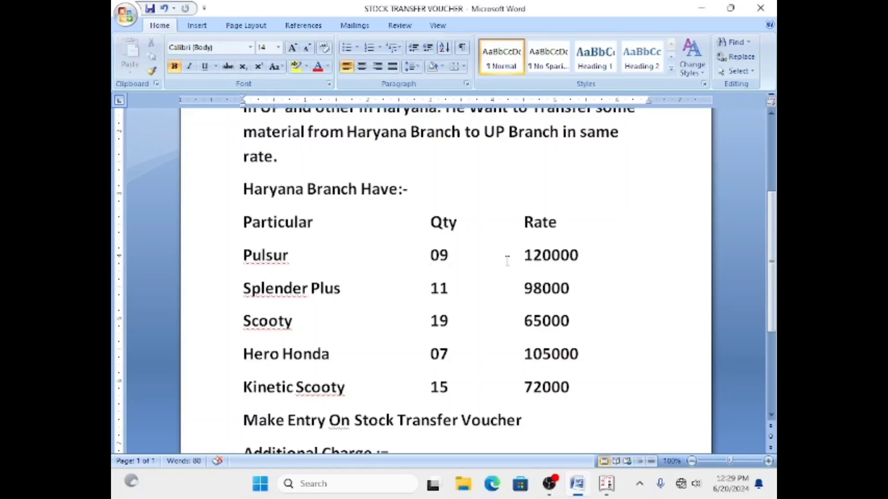
left_click(606, 484)
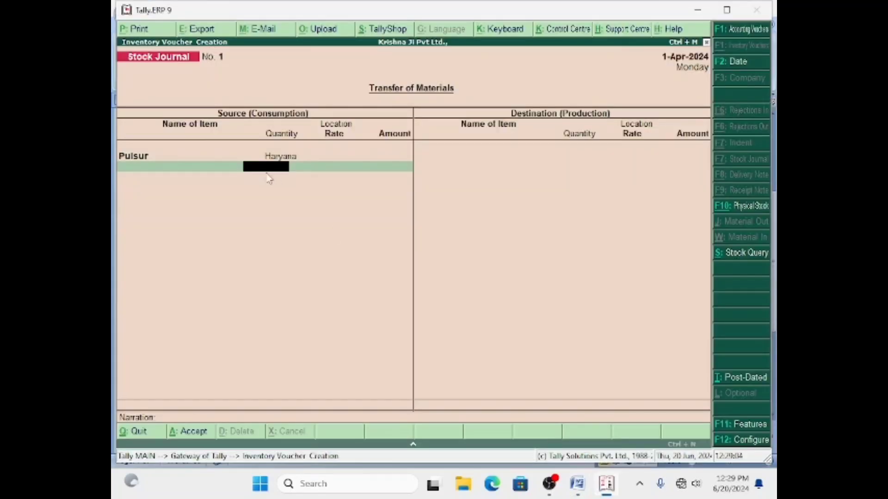
type("9")
key("Return")
key("Return")
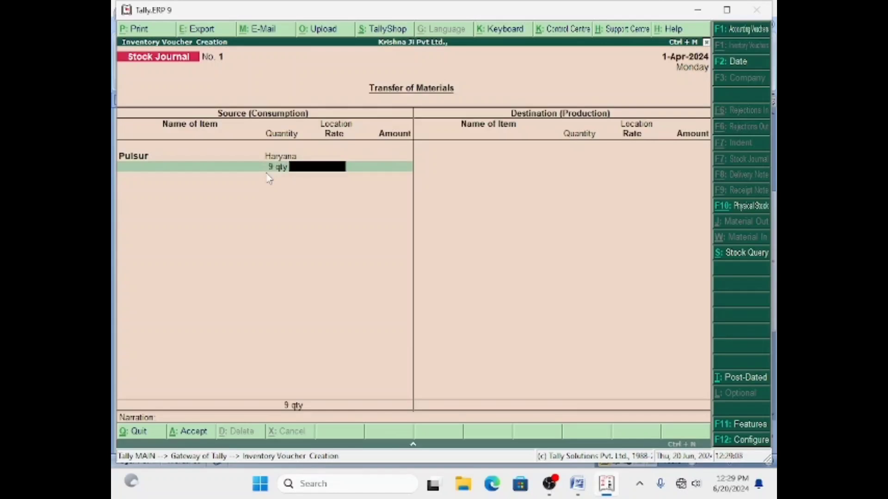
type("120000")
key("Return")
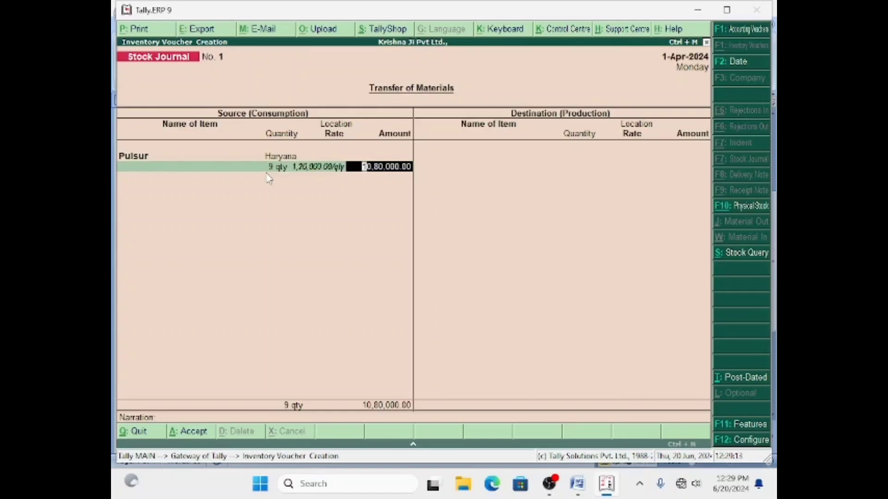
key("Return")
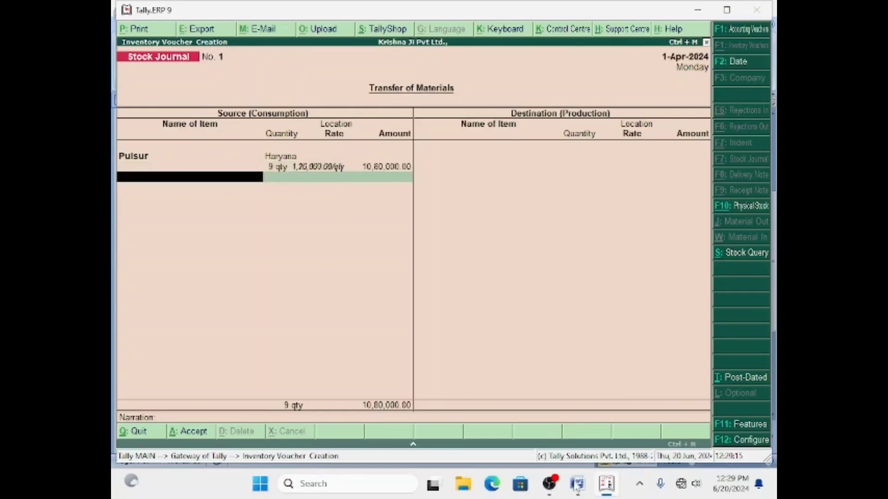
left_click(577, 485)
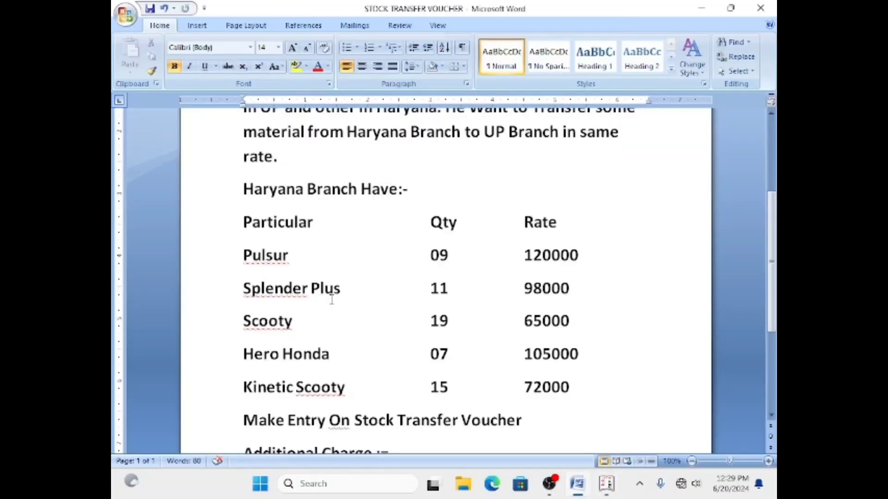
left_click(607, 484)
Create stock item Splender Plus under Two Wheeler, category Bike, unit qty, as the second source row.
key("alt+c")
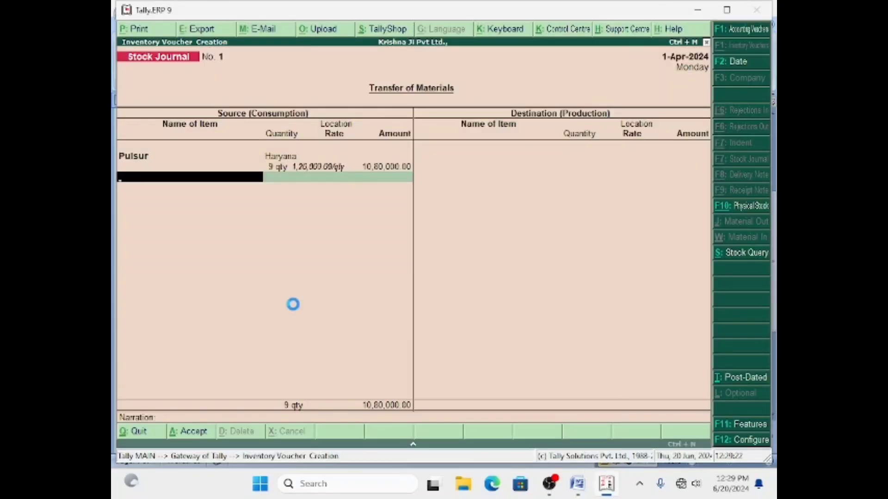
type("Splen")
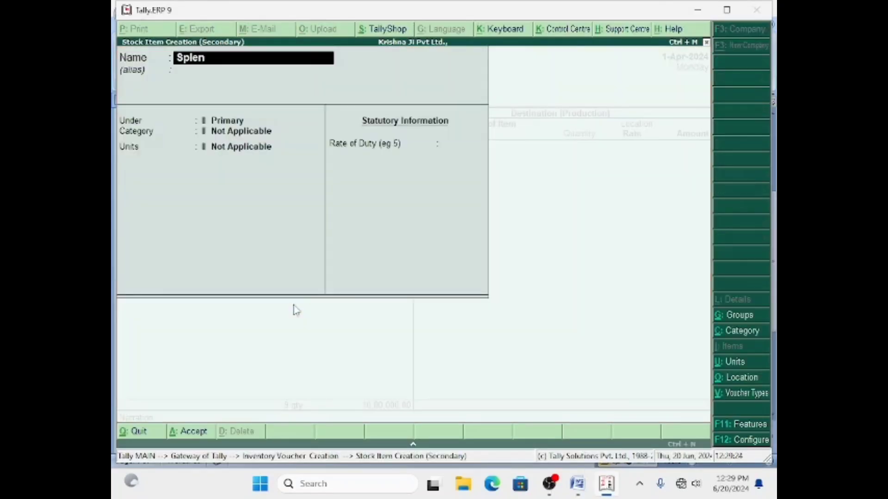
type("der Plus")
key("Return")
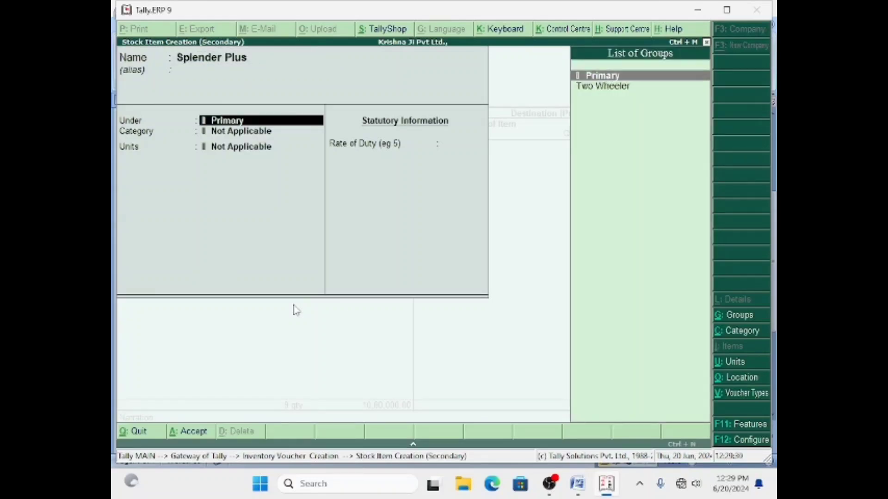
left_click(622, 94)
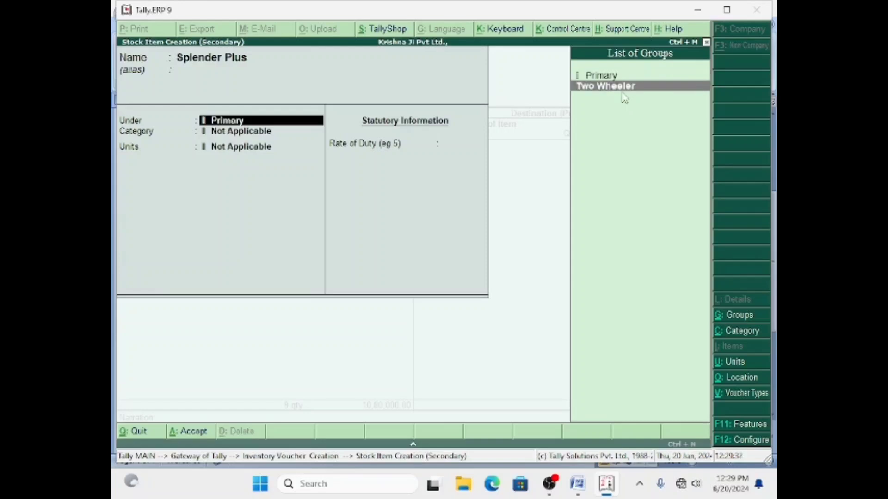
key("Return")
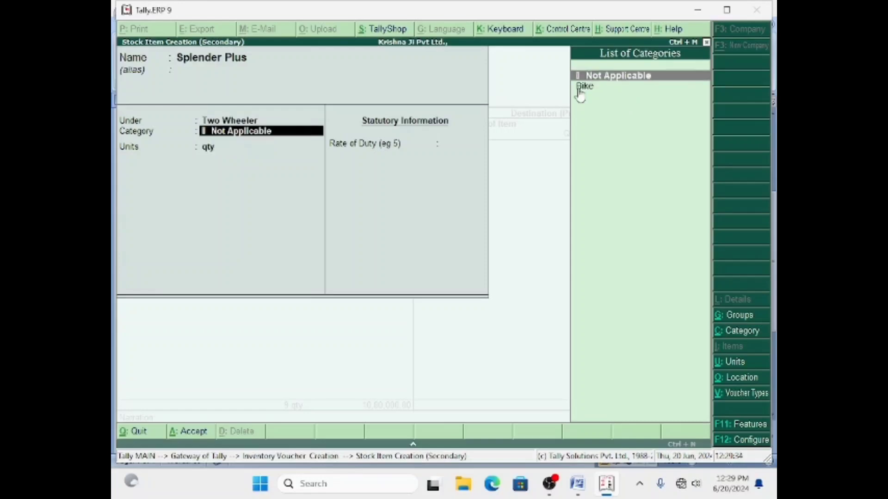
left_click(583, 88)
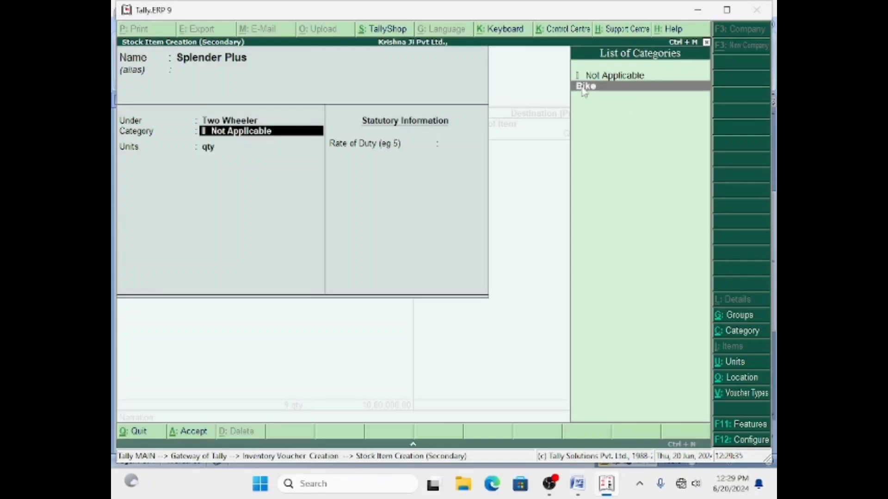
key("Return")
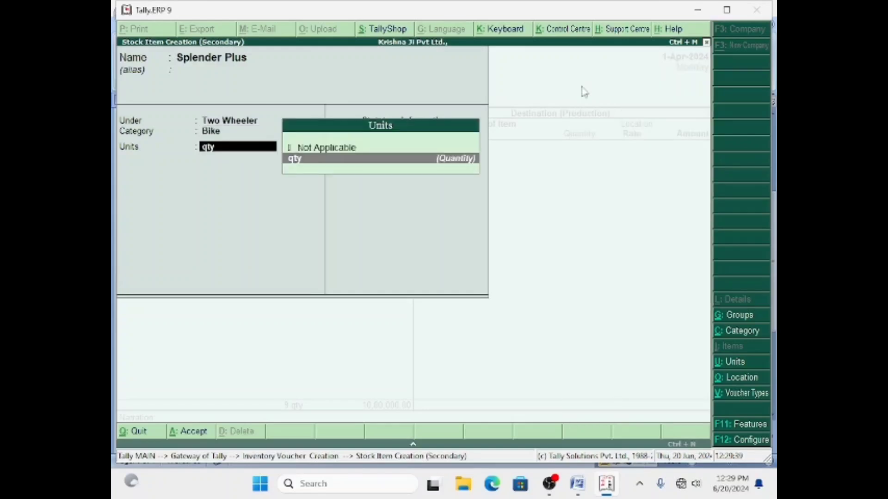
key("Return")
key("Return")
key("Return")
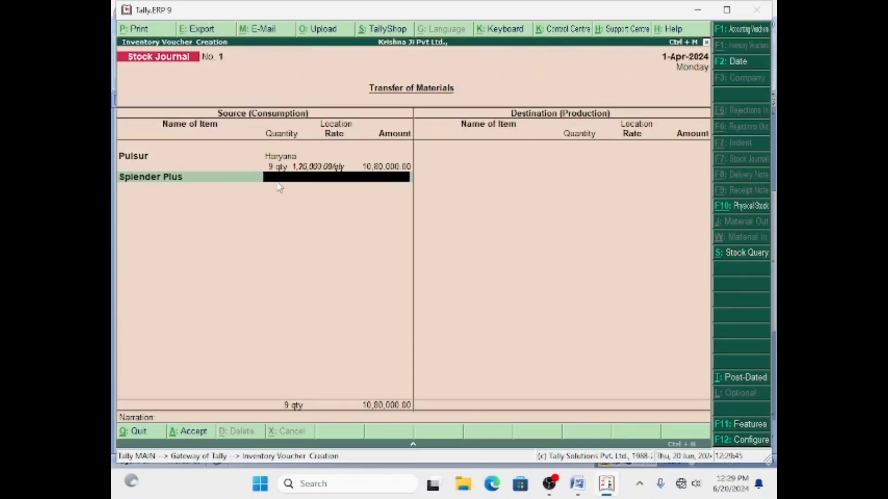
Take 11 Splender Plus from Haryana at 98,000 each, totalling 10,78,000.
type("Haryana")
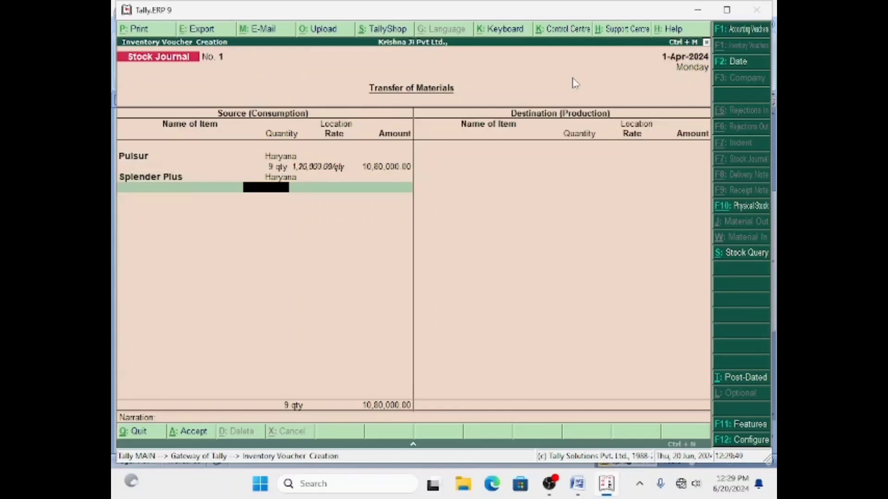
key("Return")
left_click(577, 483)
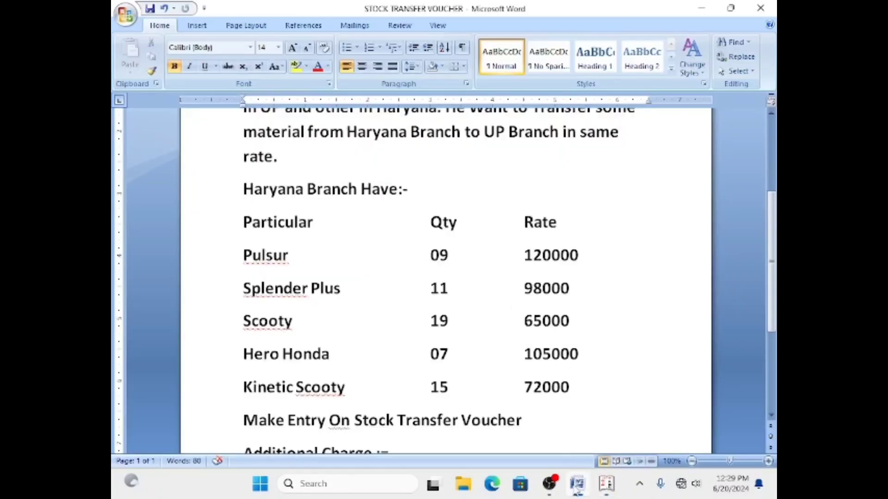
left_click(578, 483)
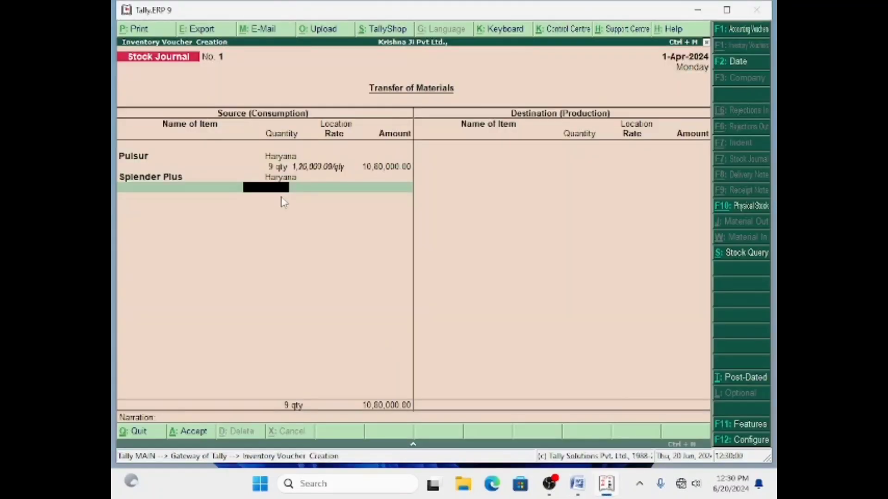
type("11")
key("Return")
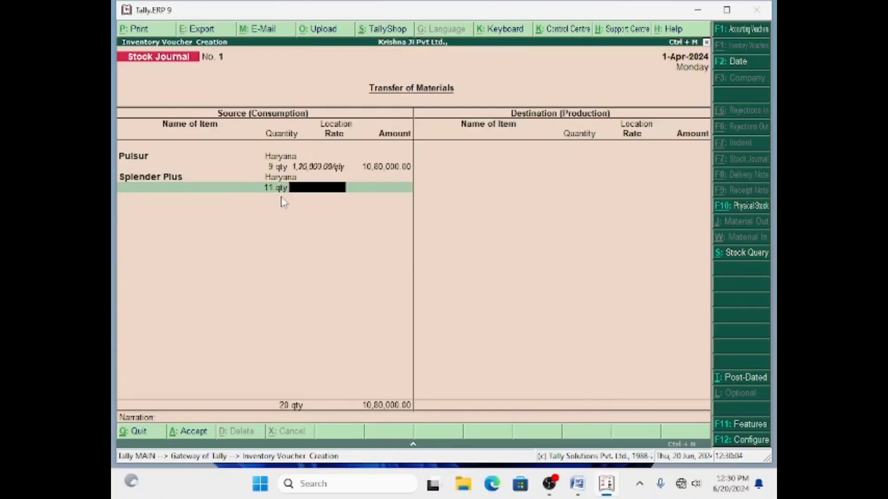
type("98000")
key("Return")
key("Return")
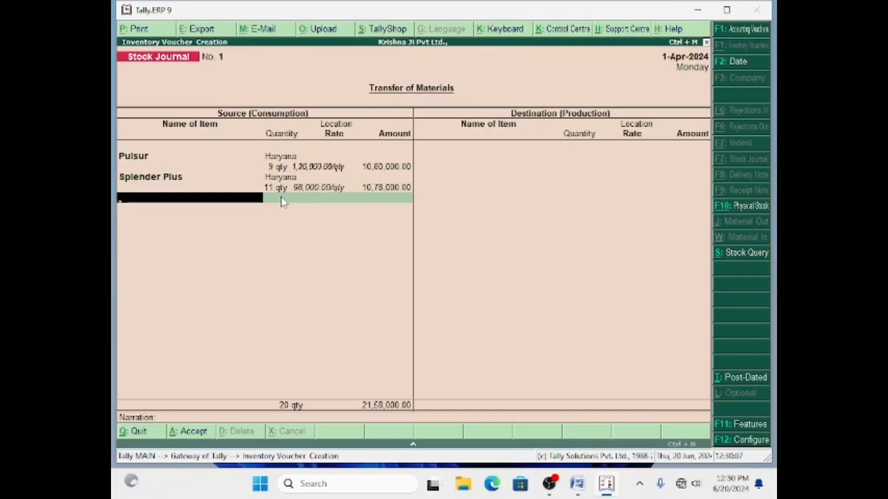
Check the next item in the Word brief and begin creating a new stock item.
left_click(576, 491)
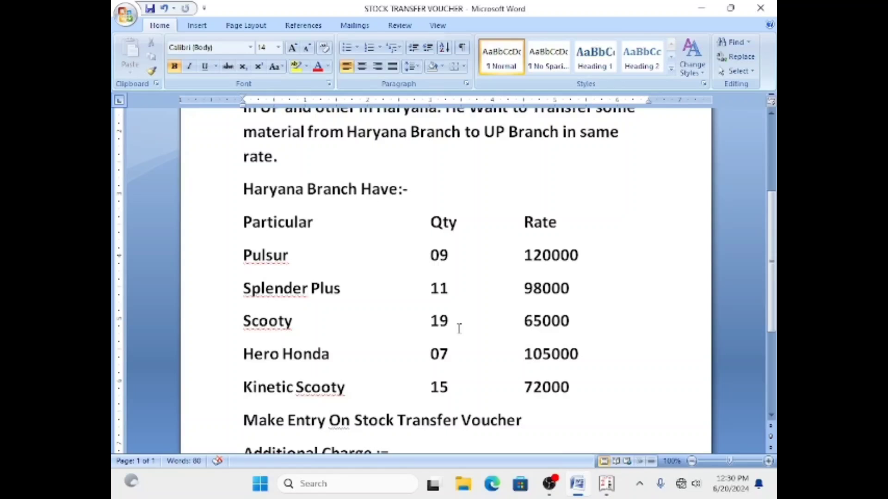
left_click(606, 491)
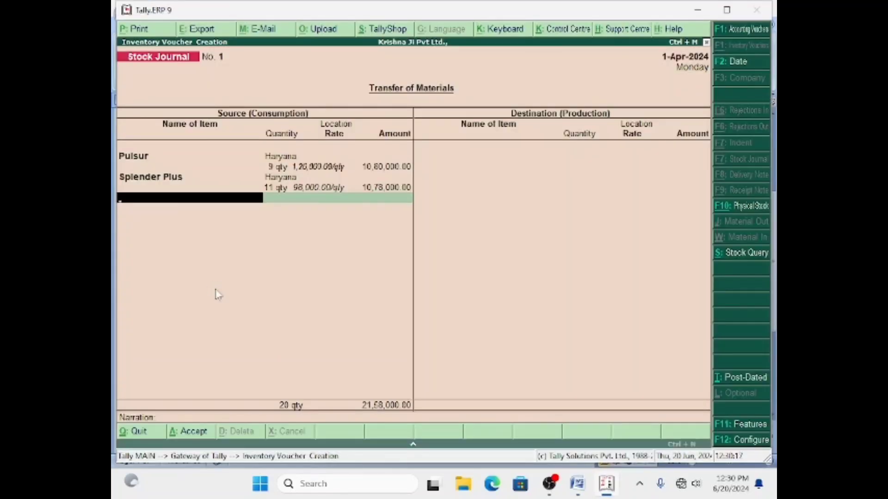
key("alt+c")
Name the new stock item Scooty and place it under Two Wheeler.
type("Soo")
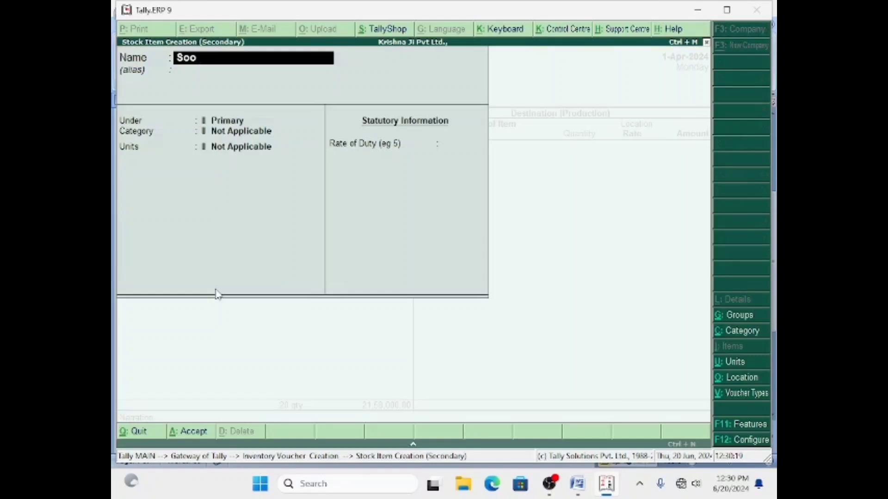
key("BackSpace")
key("BackSpace")
type("cooty")
key("Return")
key("Return")
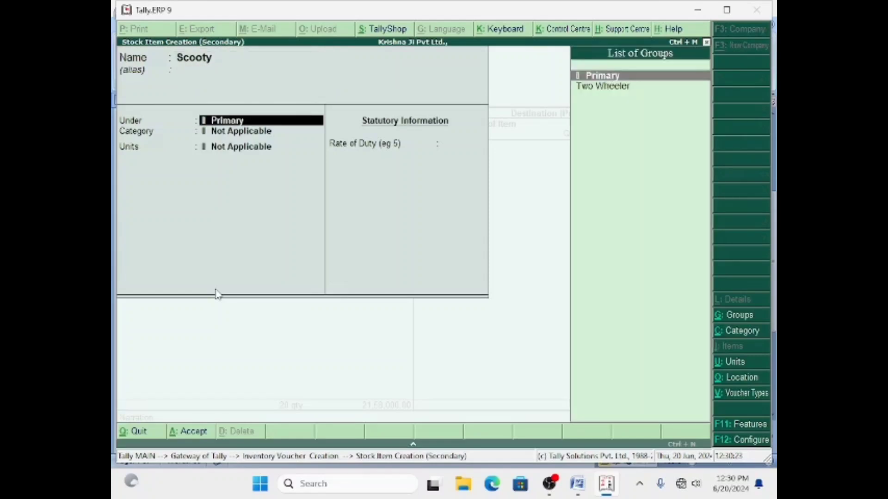
key("Return")
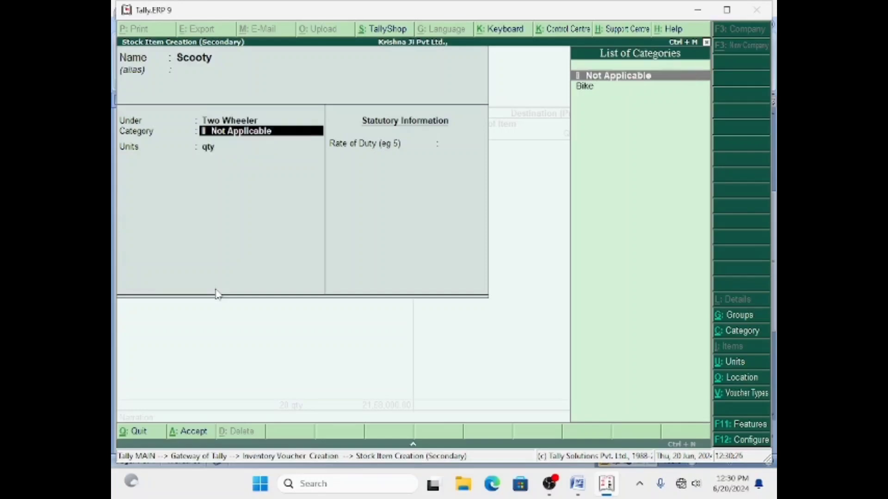
Create a new Scooty stock category under Primary and save the item with qty units.
key("Down")
key("Up")
key("alt+c")
type("Scooty")
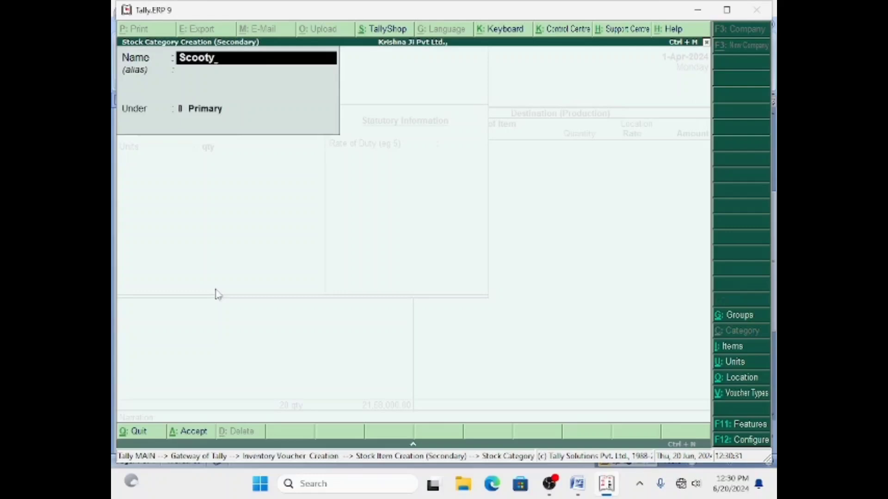
key("Return")
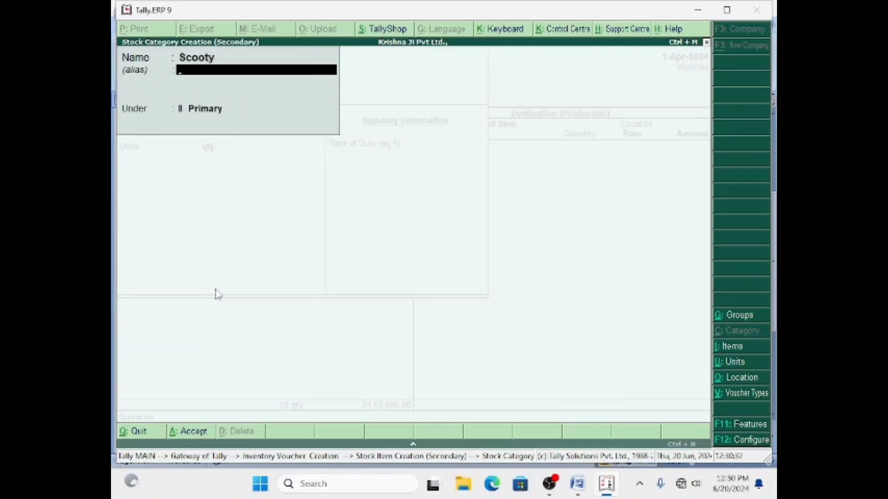
key("Return")
key("Return")
key("Return")
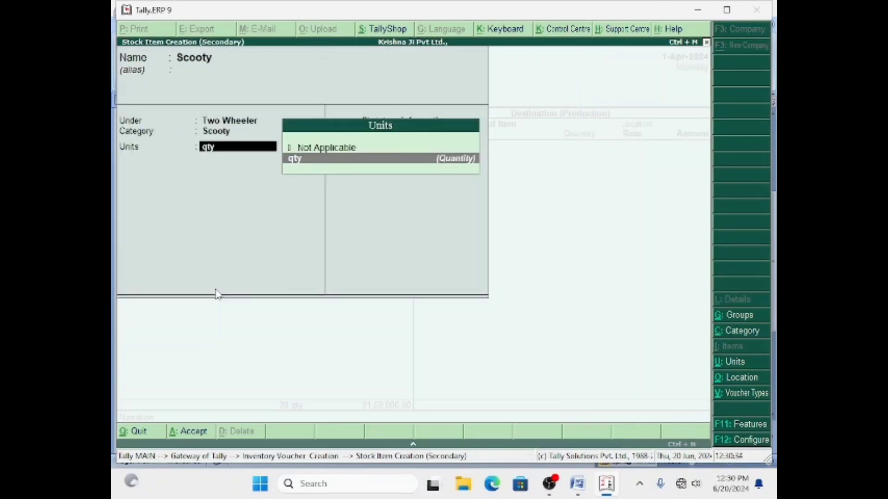
key("Return")
key("Return")
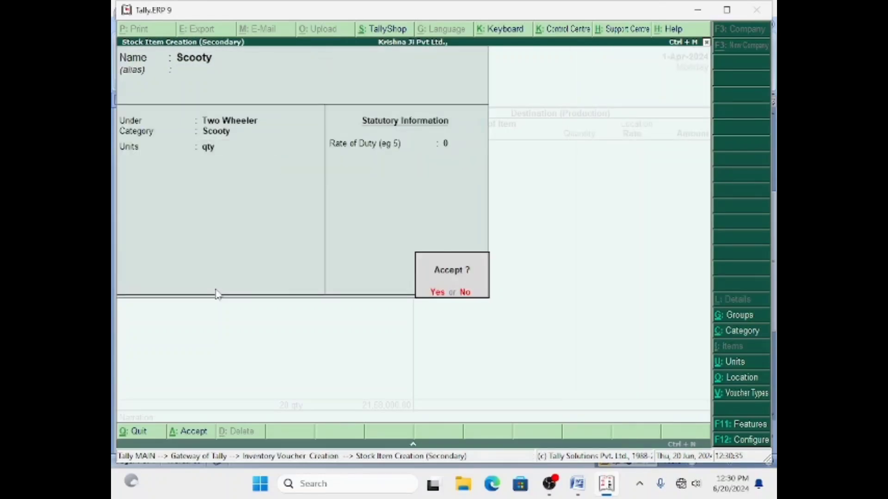
key("Return")
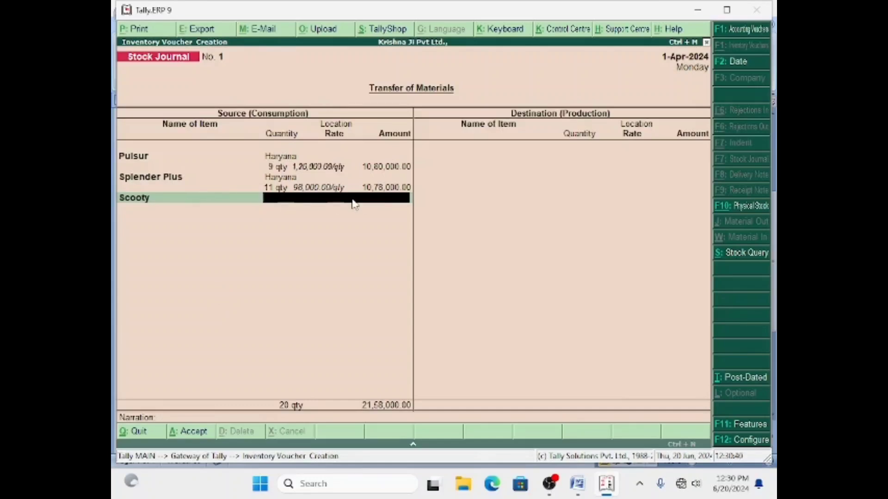
Consume 19 Scooty from Haryana at 65,000 each, totalling 12,35,000.
type("H")
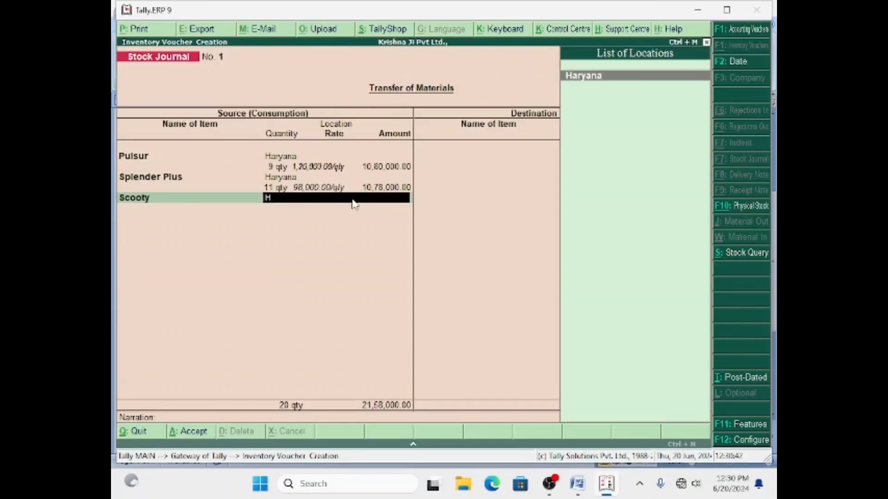
key("Return")
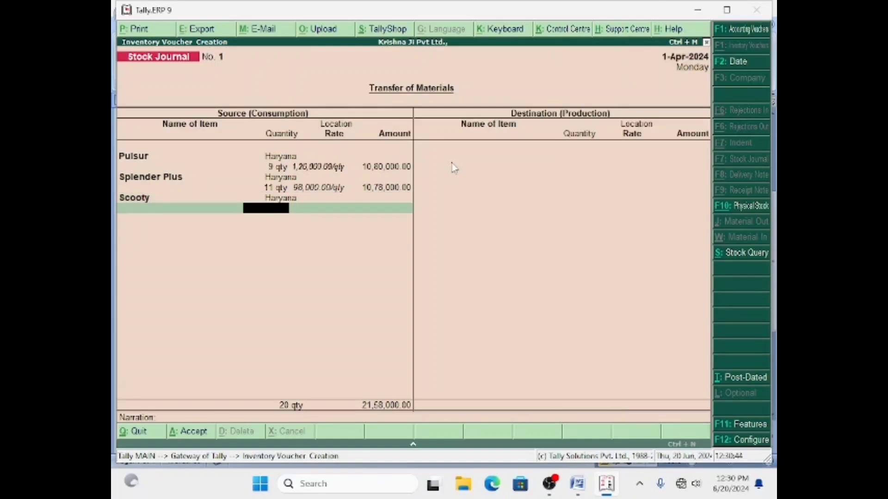
type("19")
key("Return")
key("Return")
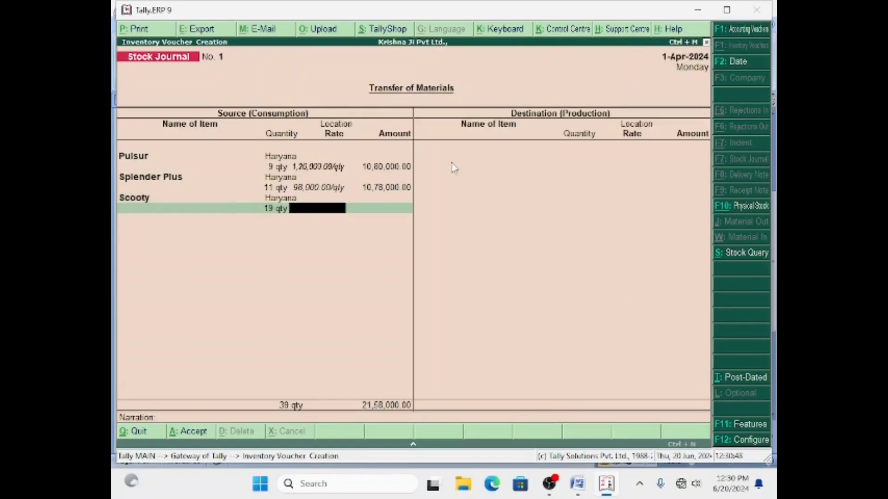
left_click(584, 485)
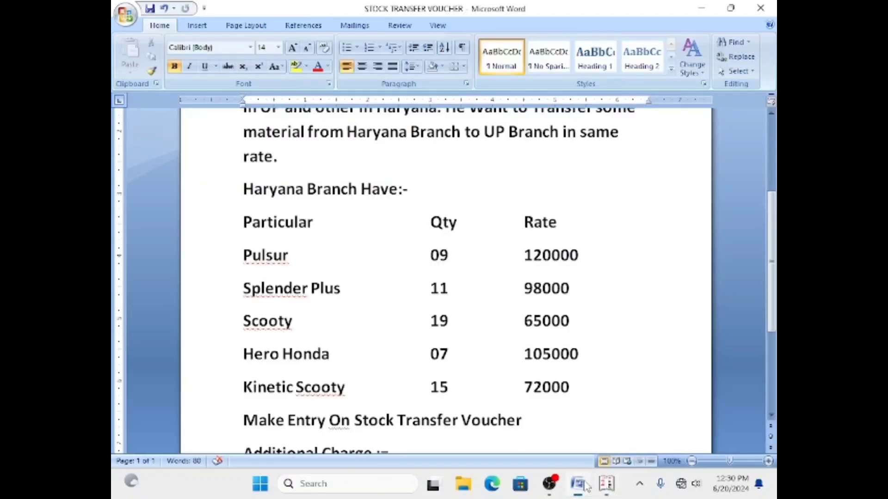
left_click(584, 485)
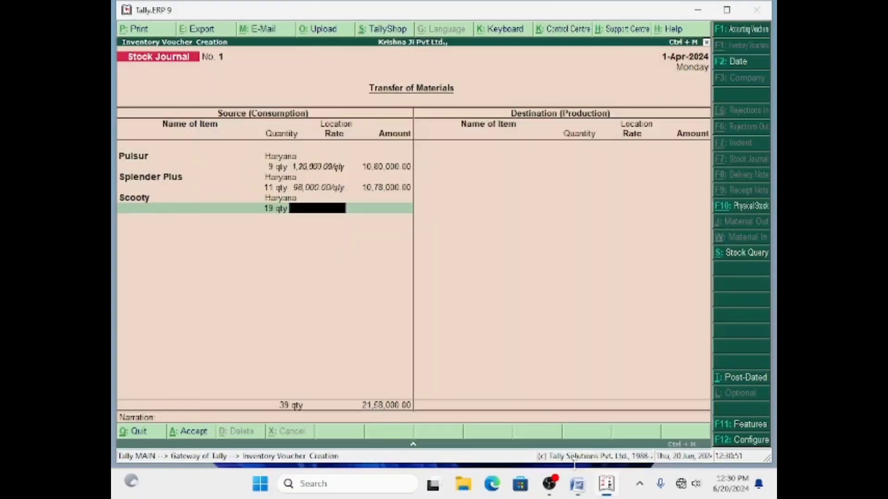
type("65,00")
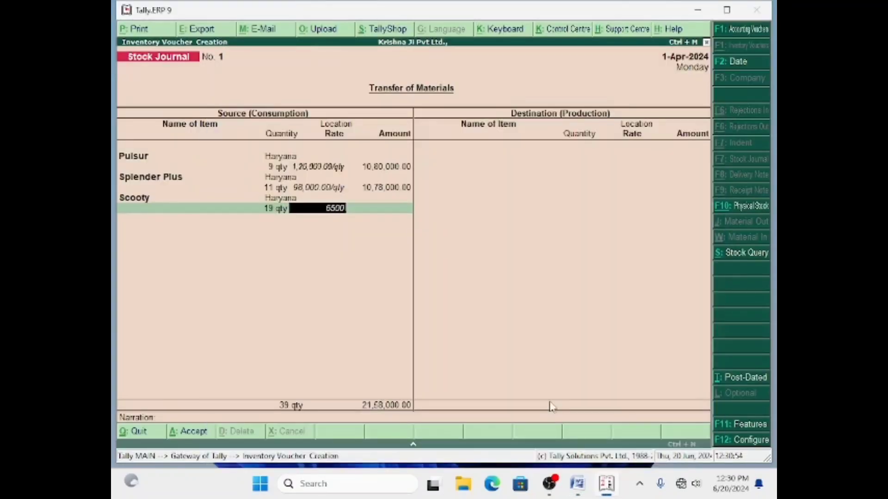
type("0")
key("Return")
key("Return")
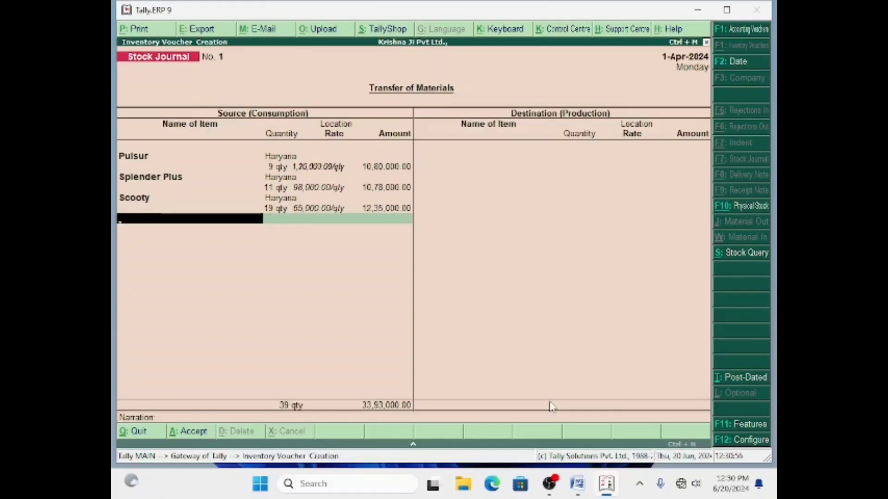
Start creating a new stock item named Hero Honda.
left_click(585, 486)
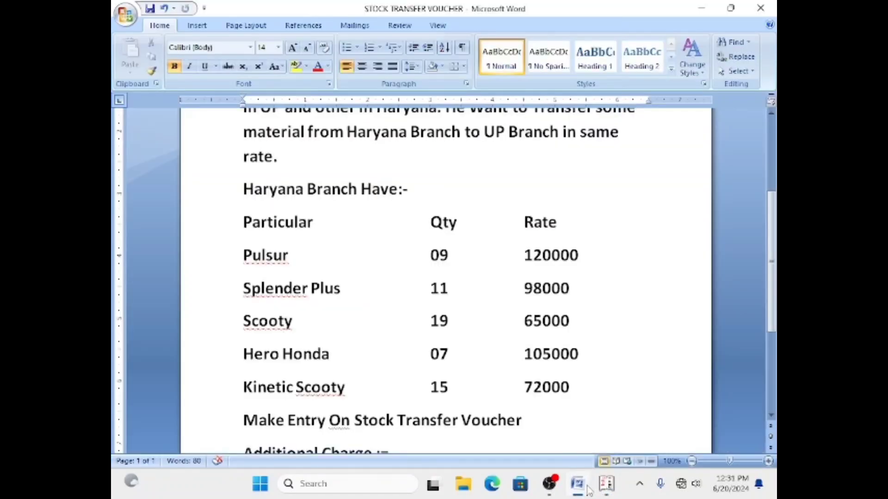
left_click(585, 486)
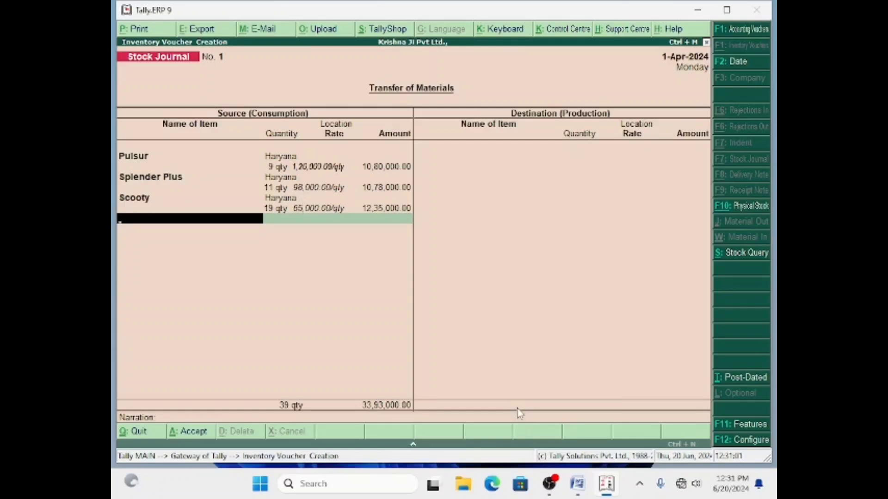
key("alt+c")
type("Hero Honda")
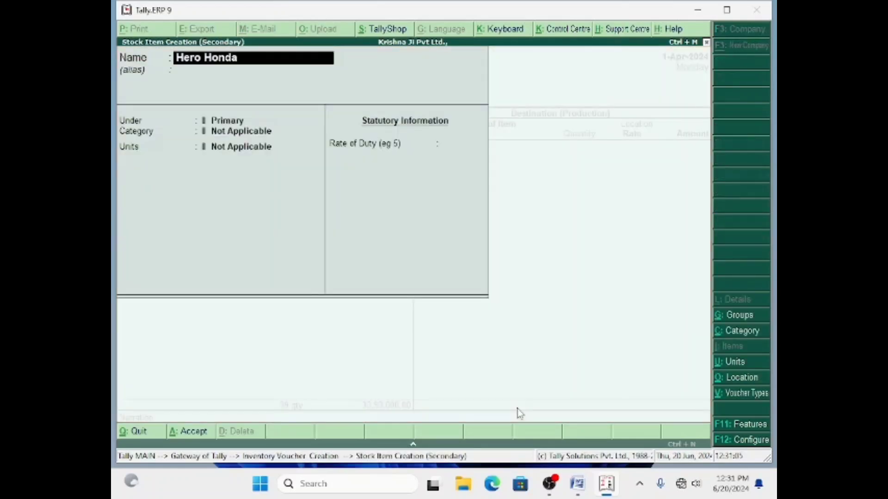
Save Hero Honda under Two Wheeler with category Bike and qty units.
key("Return")
key("Return")
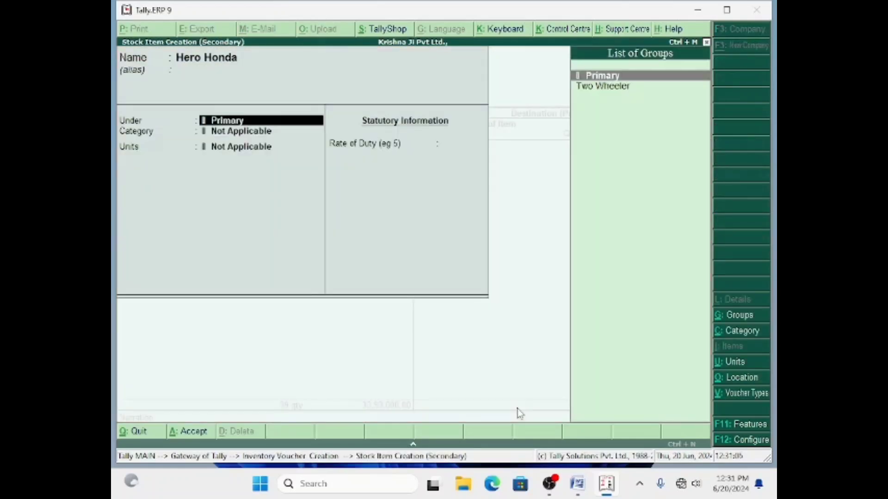
key("Down")
key("Return")
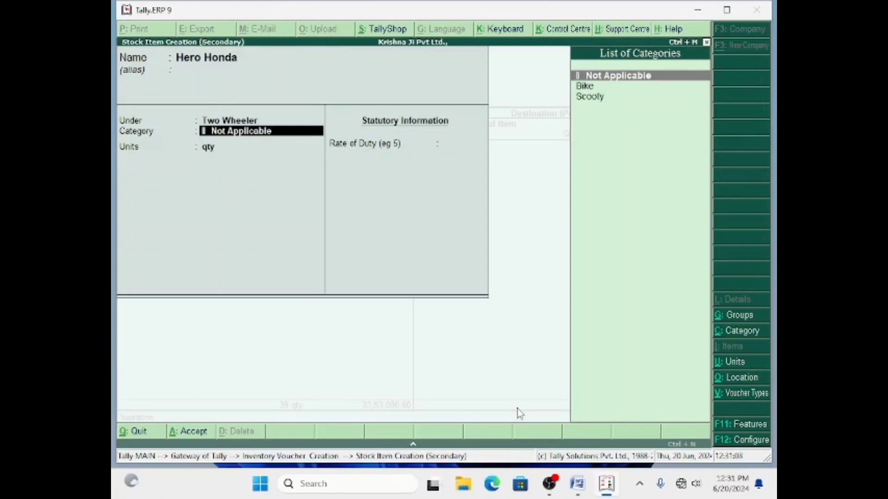
key("Down")
key("Down")
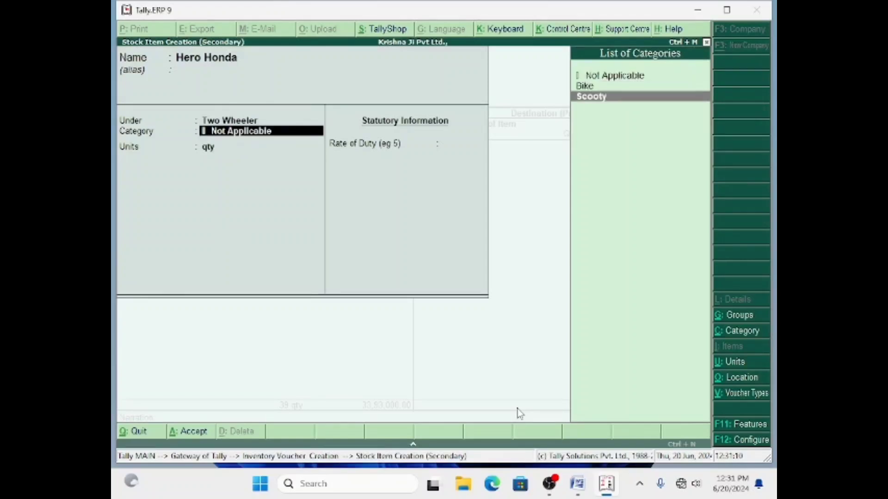
key("Up")
key("Return")
key("Return")
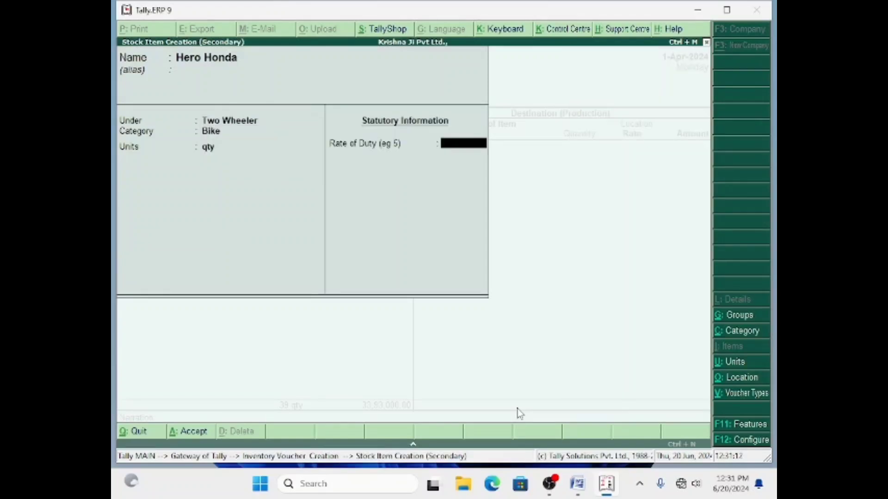
key("Return")
key("Return")
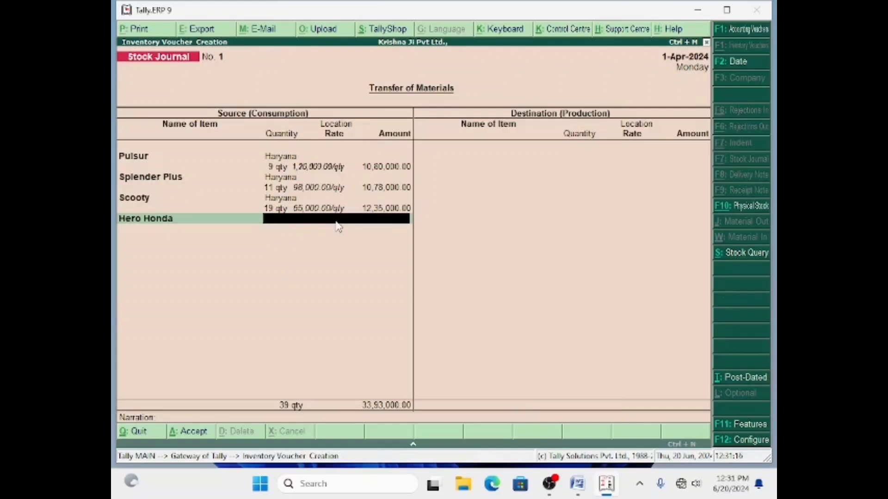
Consume 7 Hero Honda from Haryana at 1,05,000 each, totalling 7,35,000.
type("H")
key("Return")
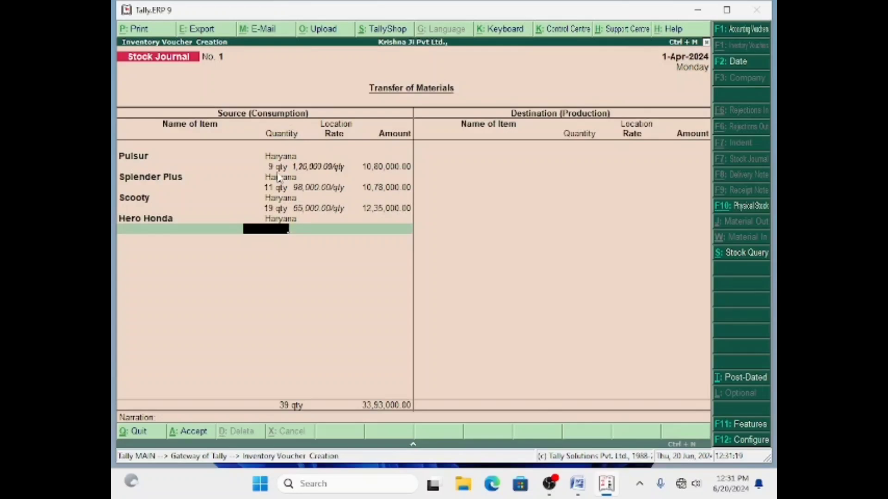
left_click(577, 485)
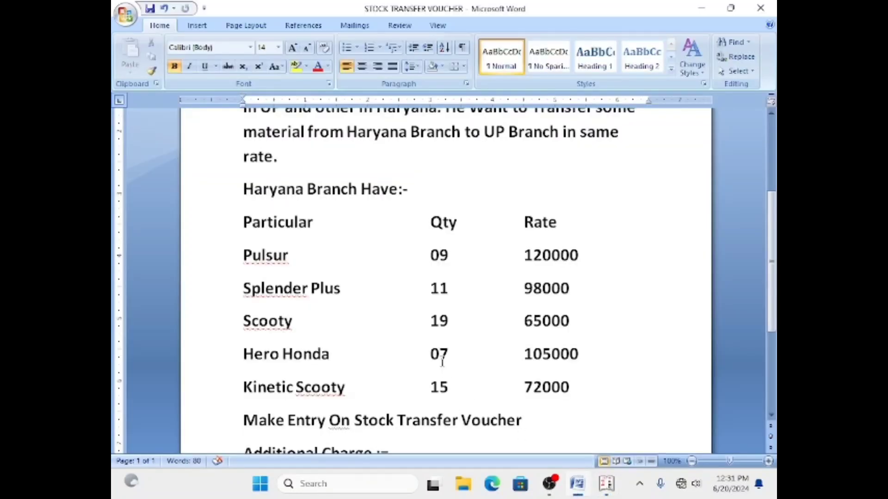
left_click(577, 484)
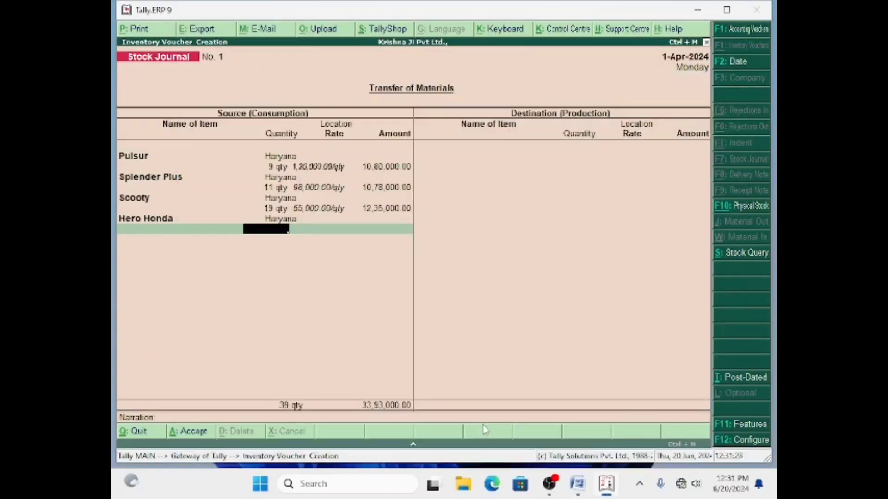
left_click(578, 485)
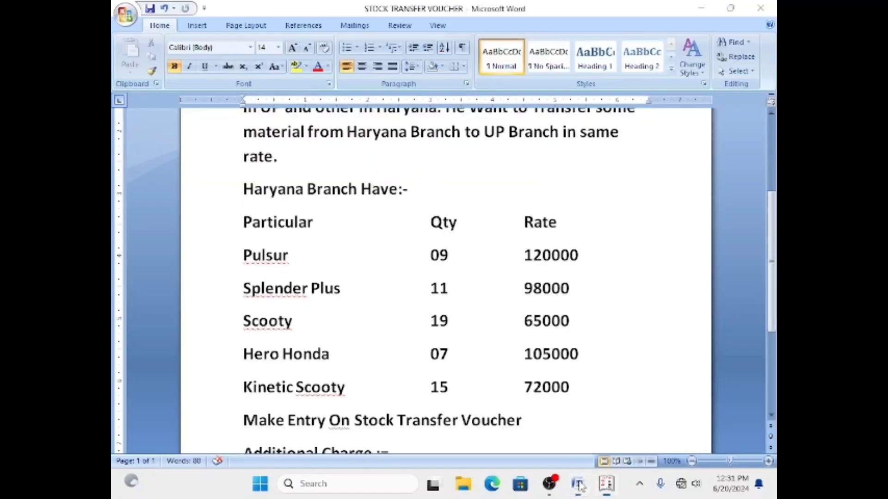
left_click(578, 484)
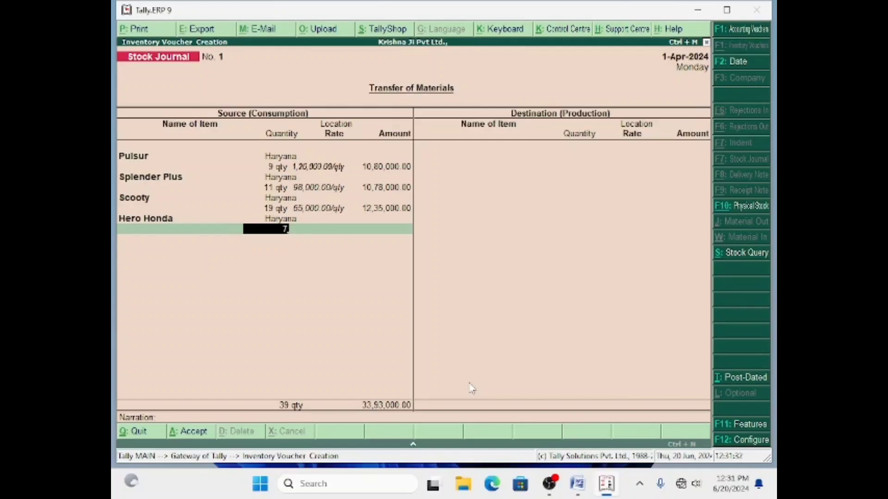
key("Return")
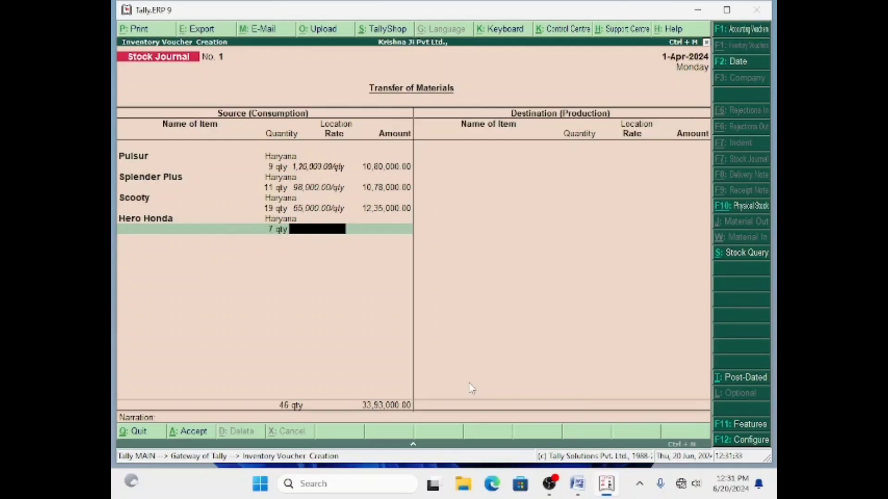
type("105000")
key("Return")
key("Return")
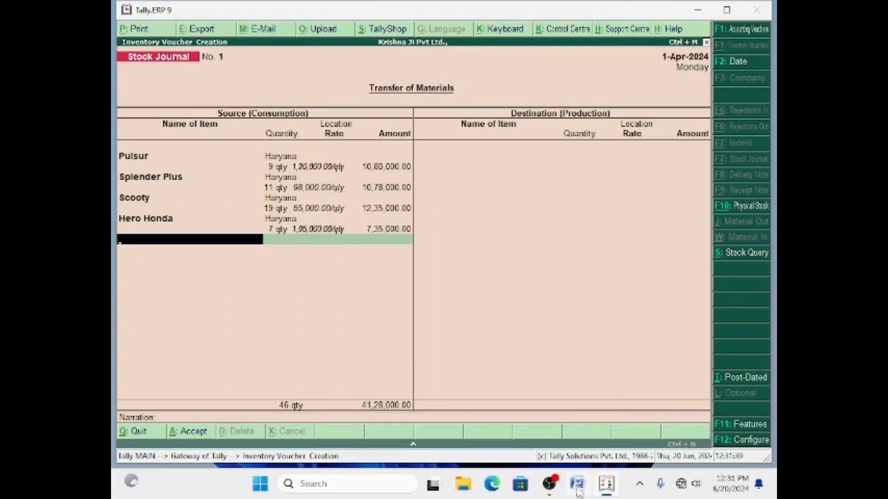
left_click(577, 485)
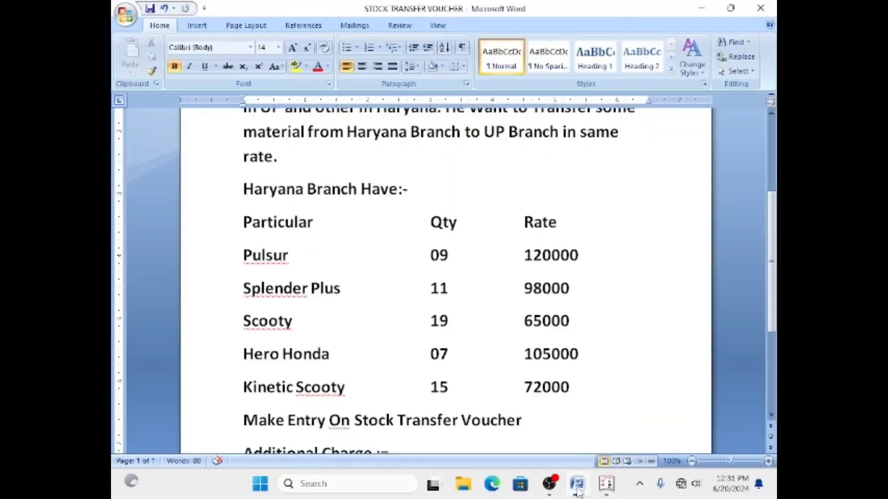
left_click(578, 485)
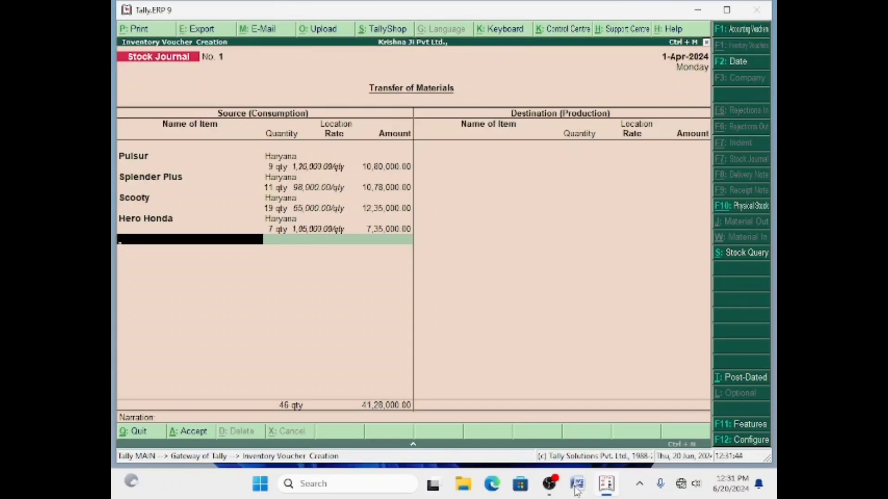
Create stock item Kinectic Scooty under Two Wheeler, category Scooty, unit qty.
key("alt+c")
type("Kinecti")
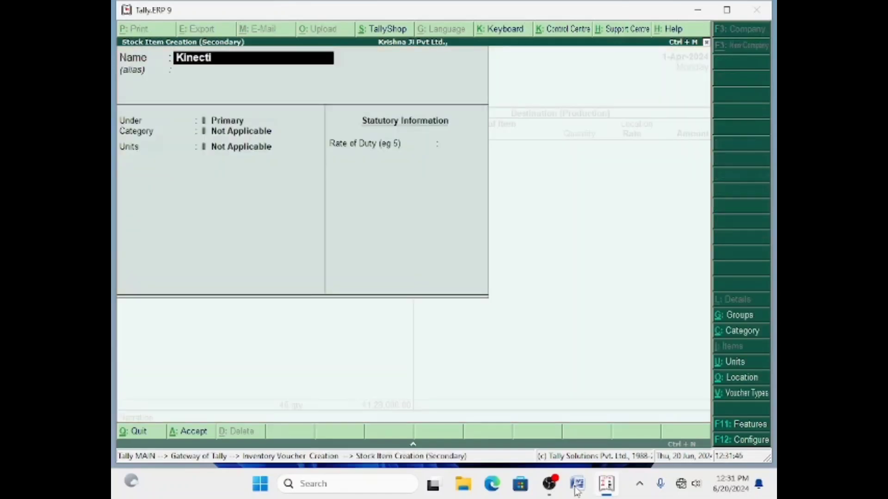
type("c Scooty")
key("Return")
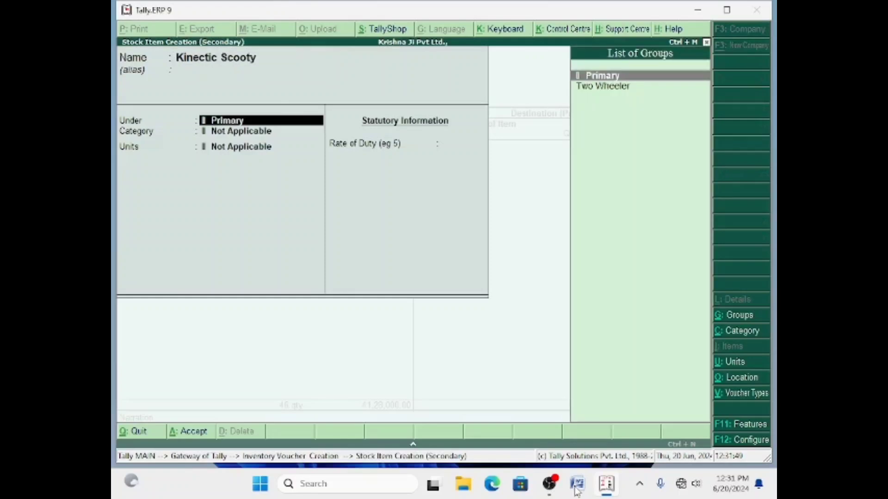
key("Down")
key("Return")
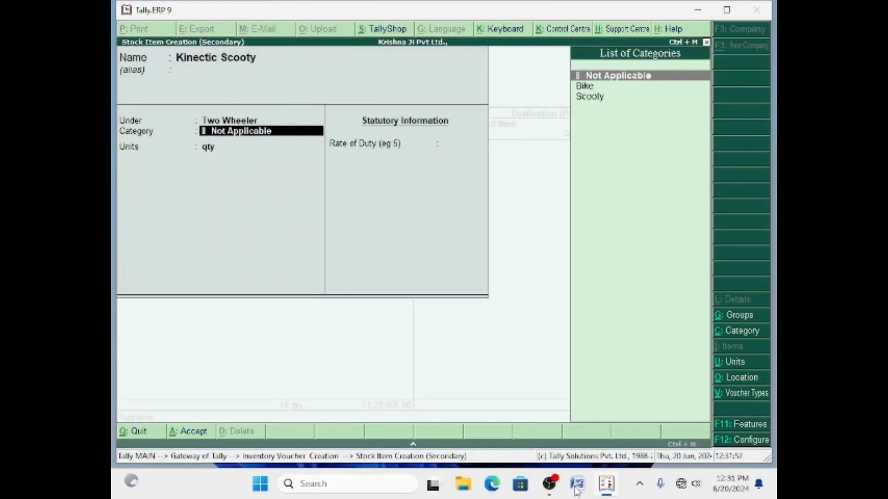
key("Down")
key("Down")
key("Return")
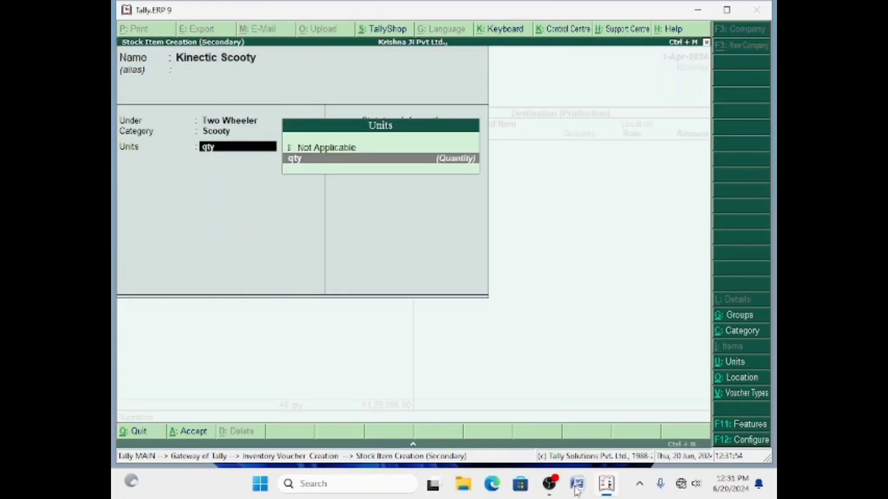
key("Return")
key("Return")
key("Return")
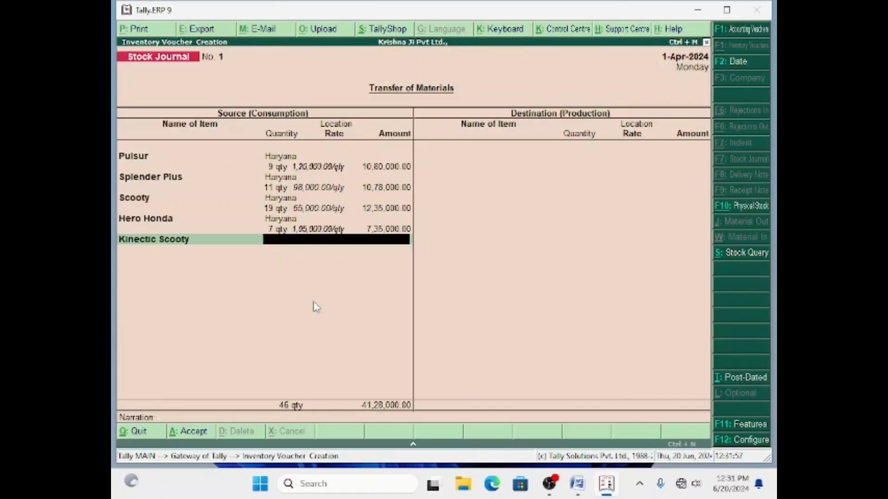
Consume 15 Kinectic Scooty from Haryana at 72,000 each, totalling 10,80,000.
key("Return")
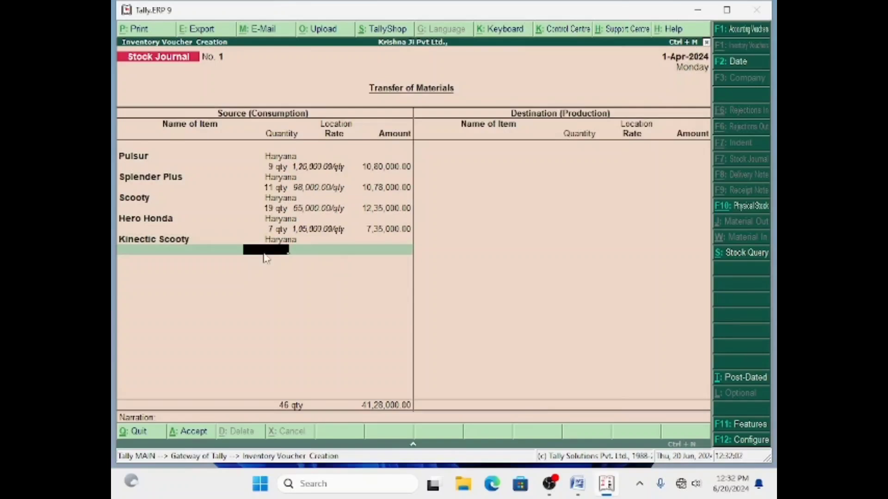
left_click(578, 484)
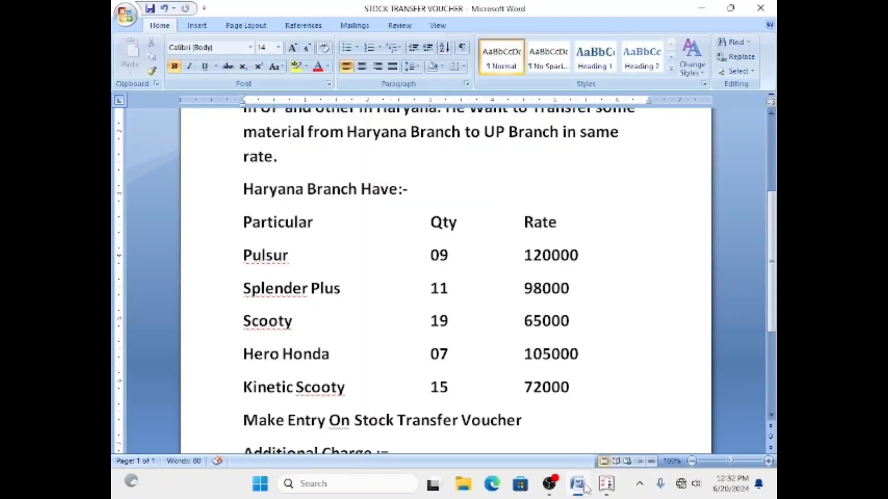
left_click(578, 484)
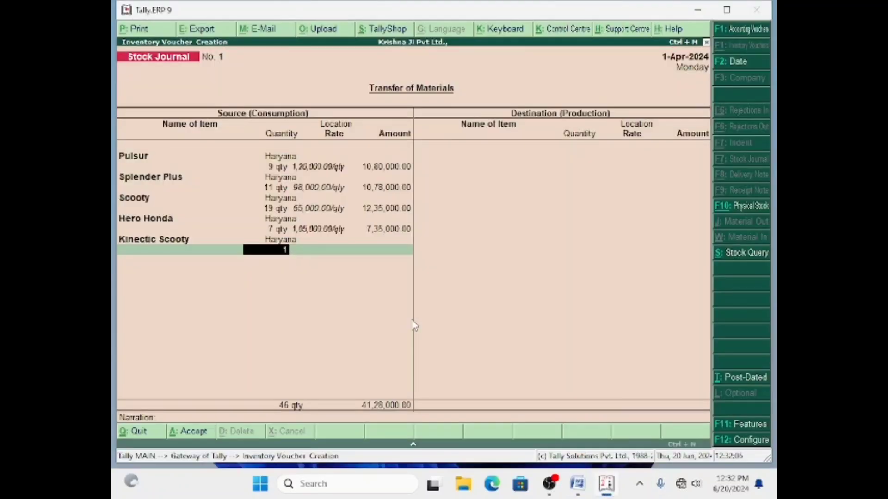
type("5")
key("Return")
key("Return")
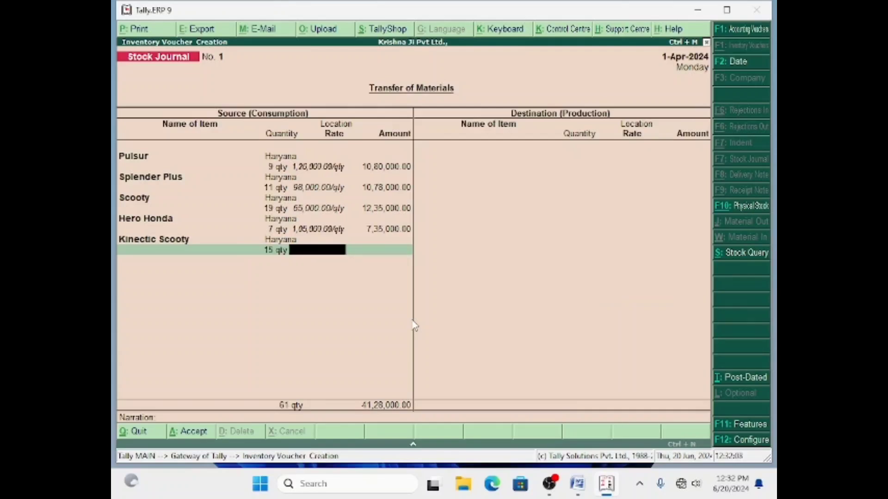
type("72000")
key("Return")
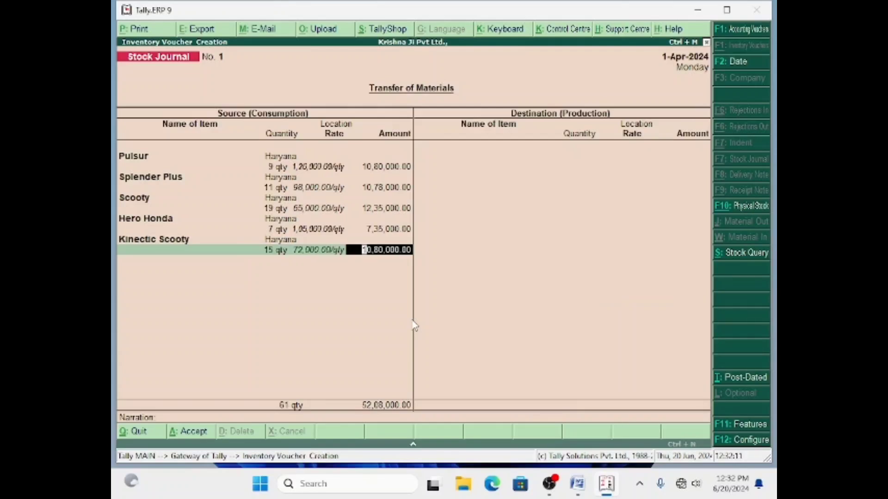
key("Return")
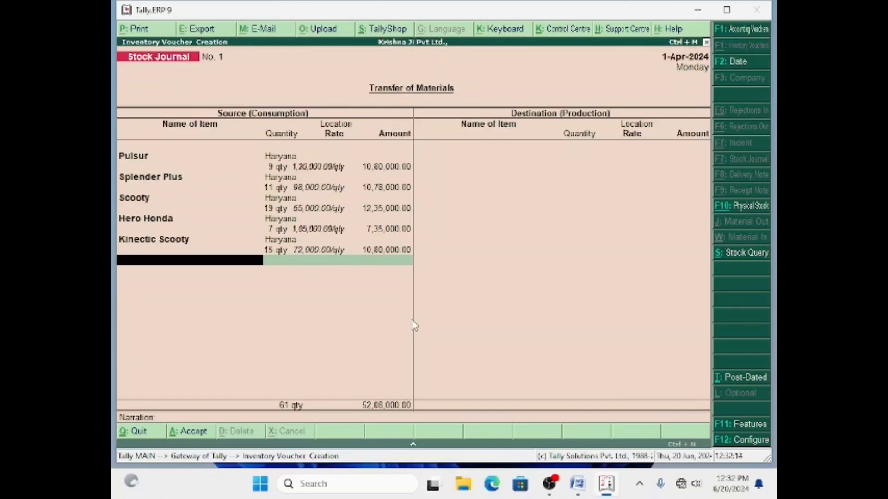
key("Return")
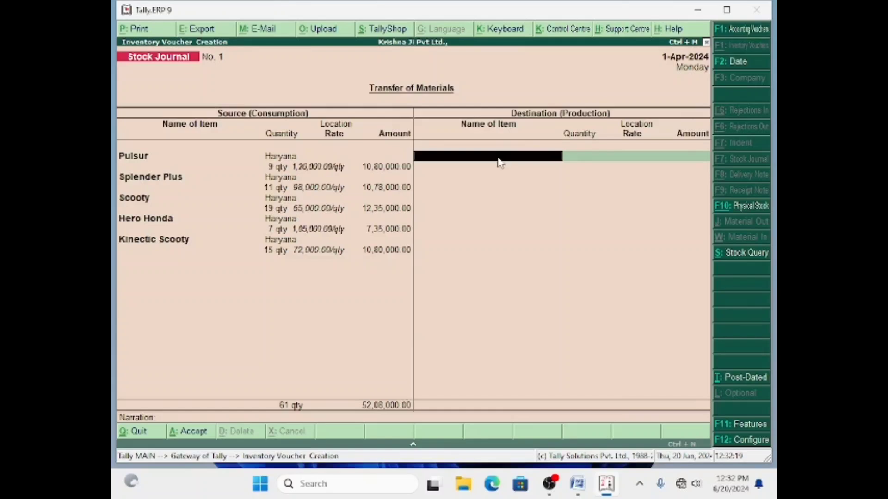
Select Pulsur as the first Destination (Production) item and begin a new location.
type("P")
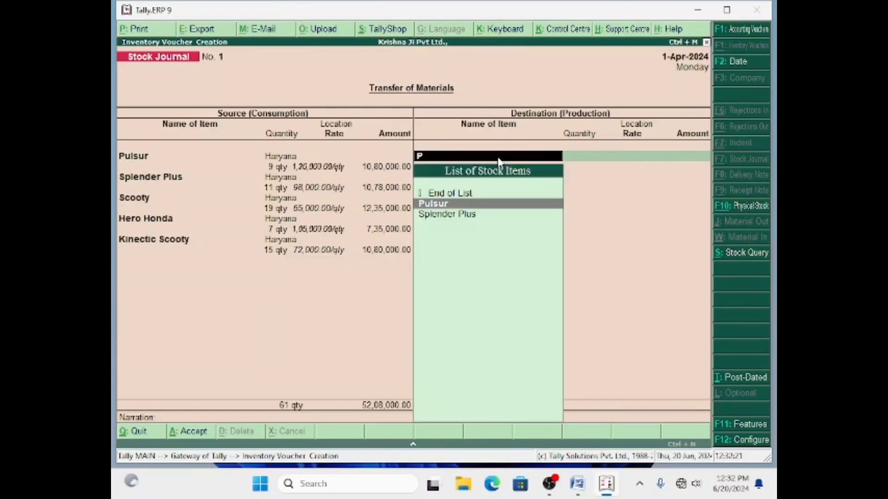
key("Return")
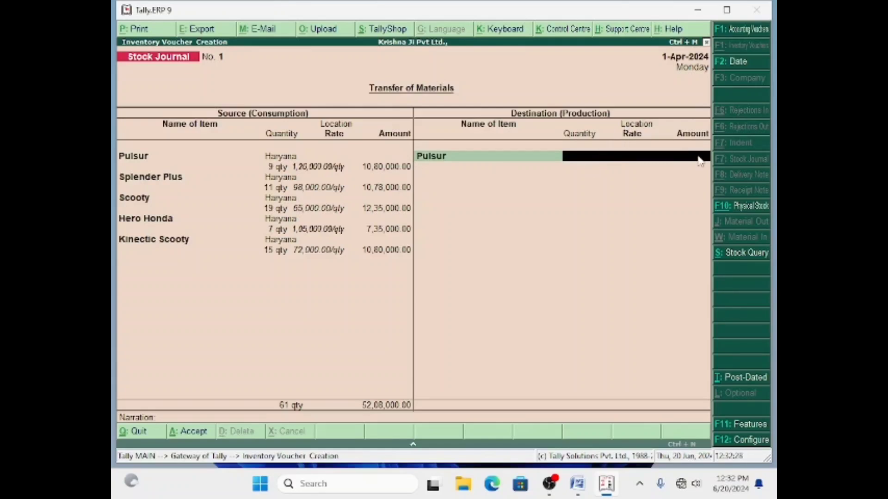
key("alt+c")
Save the new Up location and receive 9 Pulsur there at 1,20,000, amount 10,80,000.
type("Up")
key("Return")
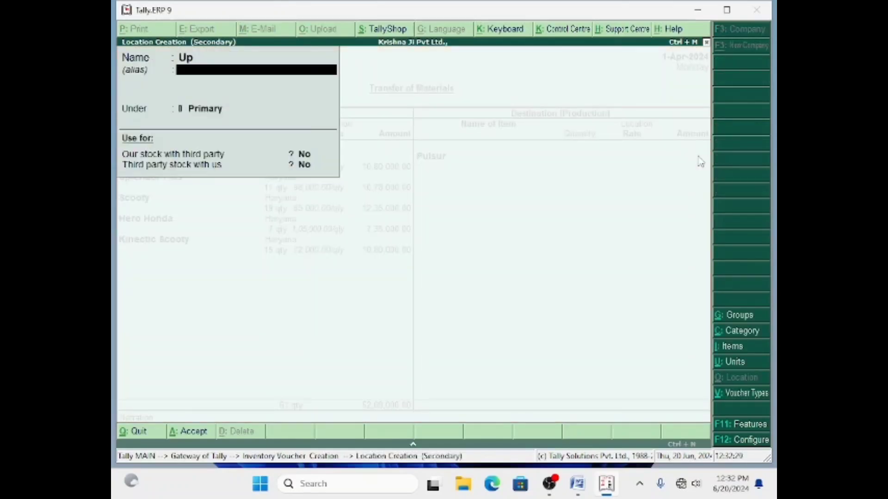
key("Return")
key("Return")
key("Return")
key("Return")
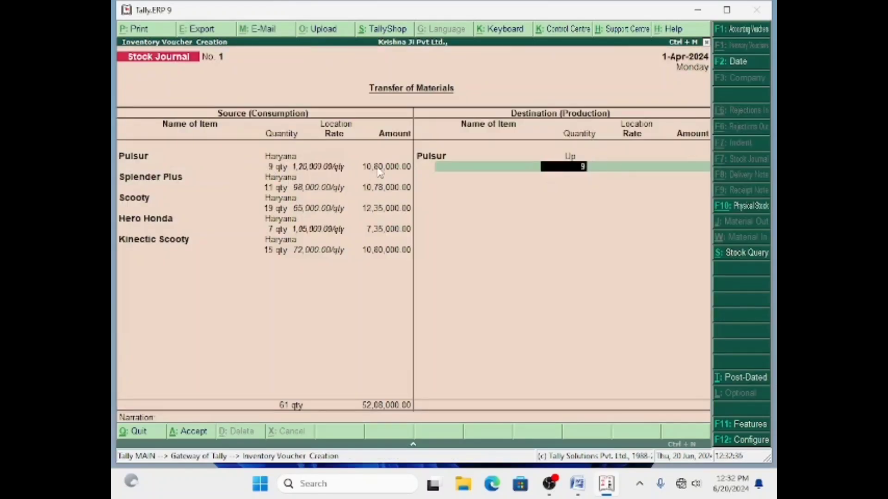
key("Return")
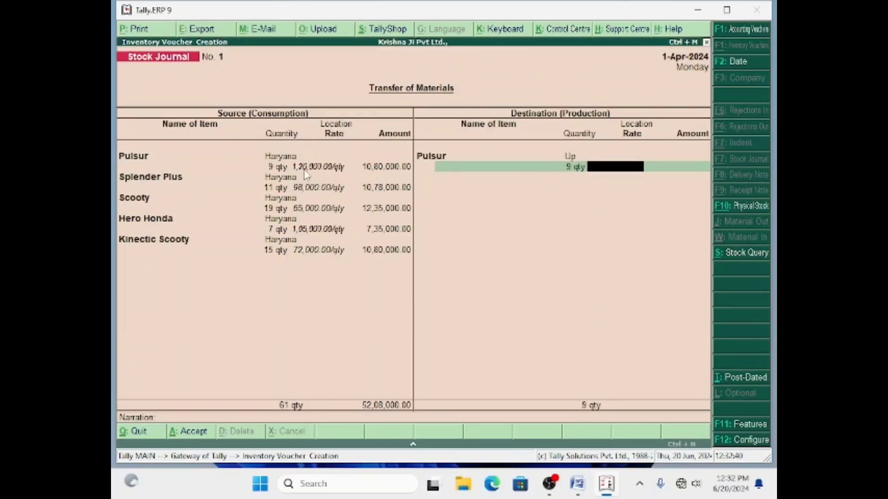
type("120000")
key("Return")
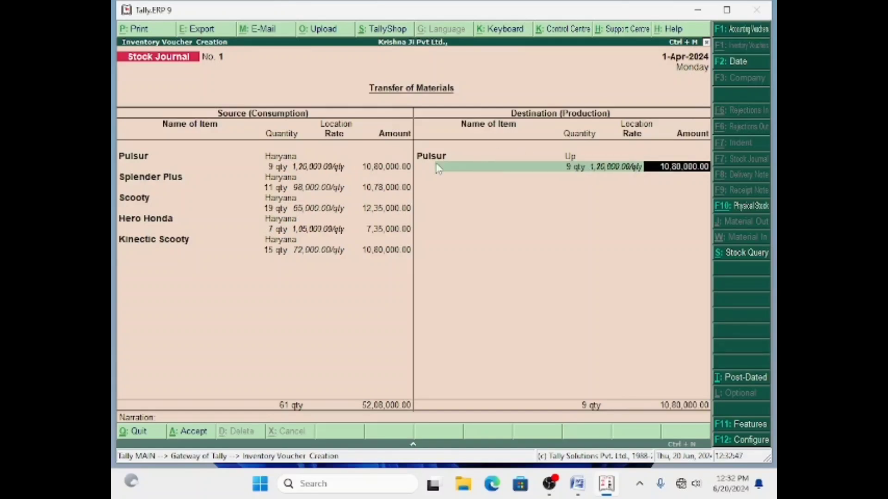
left_click(577, 483)
scroll(675, 355, "down", 2)
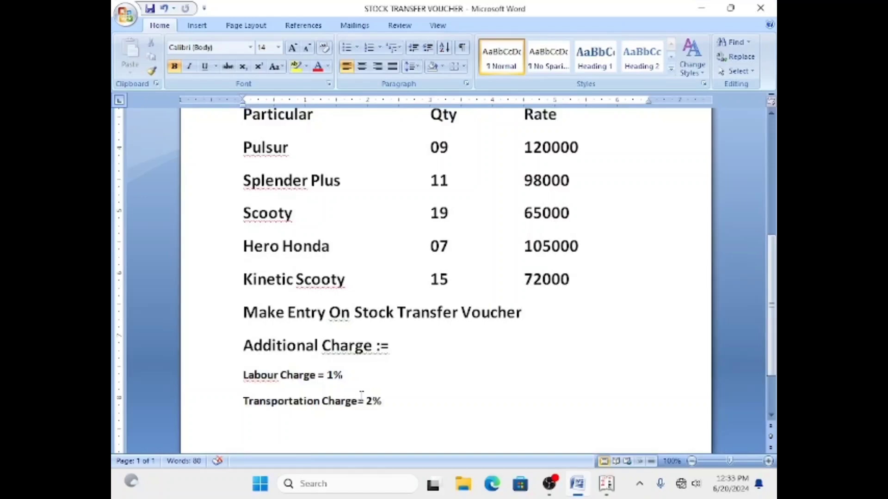
mouse_move(582, 492)
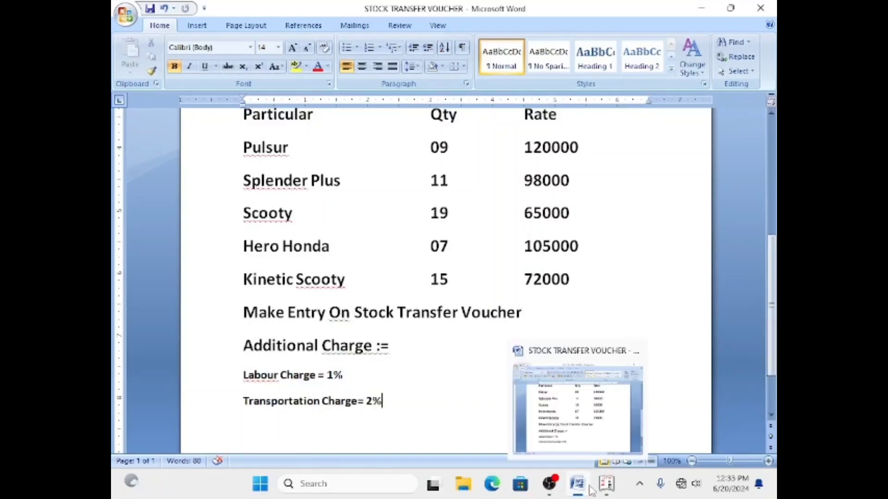
left_click(605, 485)
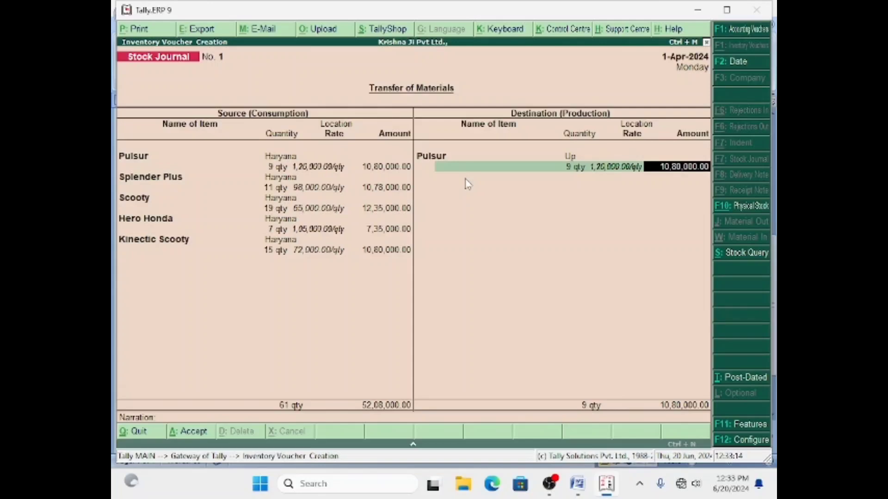
In F11 inventory features, set 'Track additional costs of purchases' to Yes and accept.
key("F11")
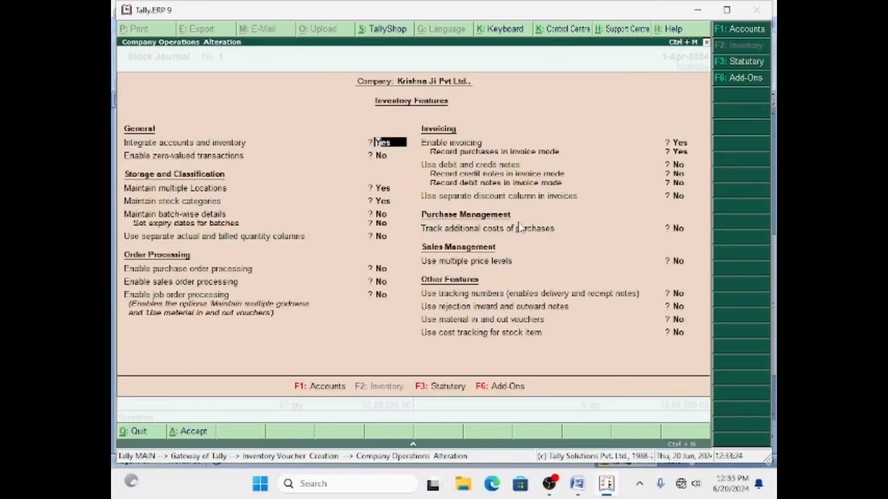
key("Return")
key("Return")
key("Return")
key("Return")
key("Return")
key("Return")
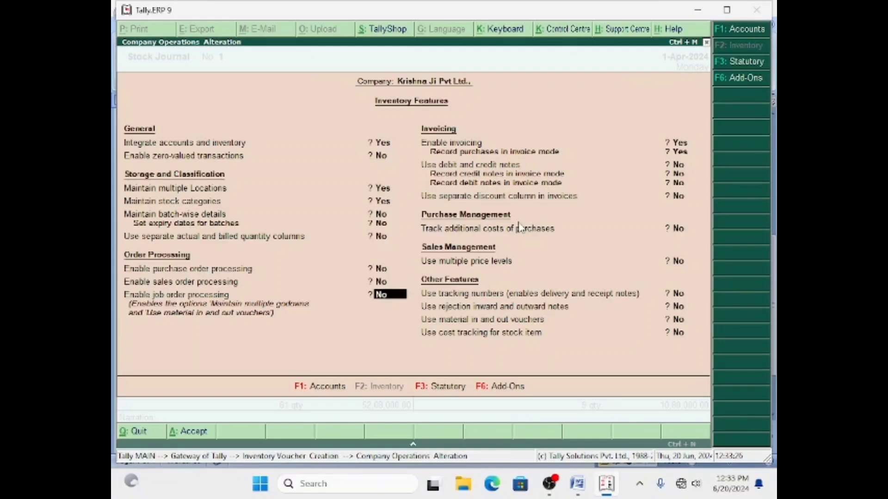
key("Return")
key("Return")
key("Return")
key("Return")
key("Return")
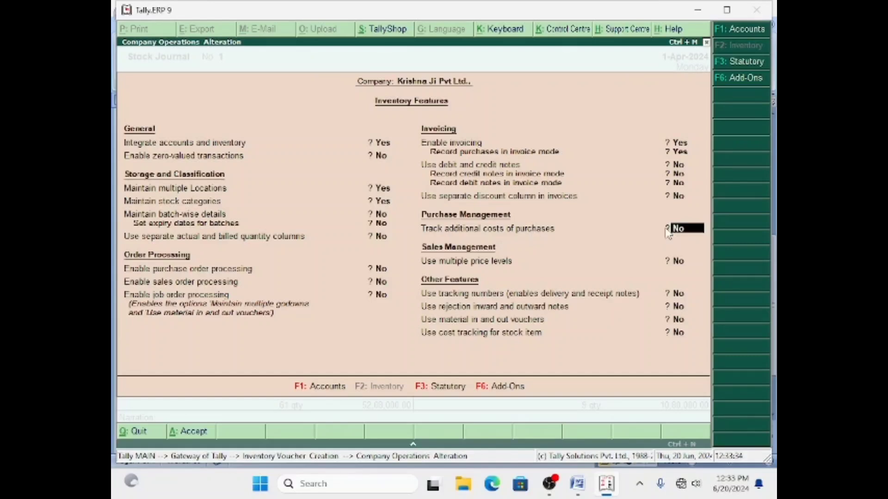
key("y")
key("Return")
key("Return")
key("Return")
key("Return")
key("Return")
key("Return")
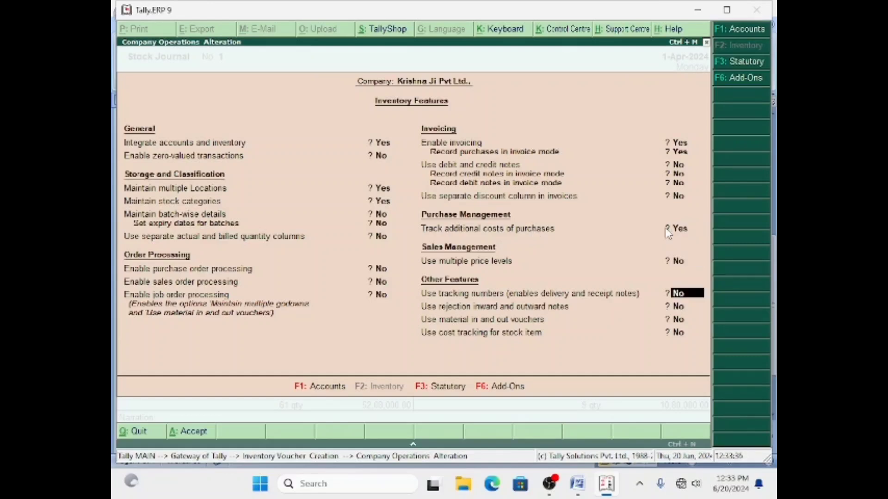
Close the features screen and move past the source items and stock warning to Pulsur's additional costs.
key("n")
key("ctrl+a")
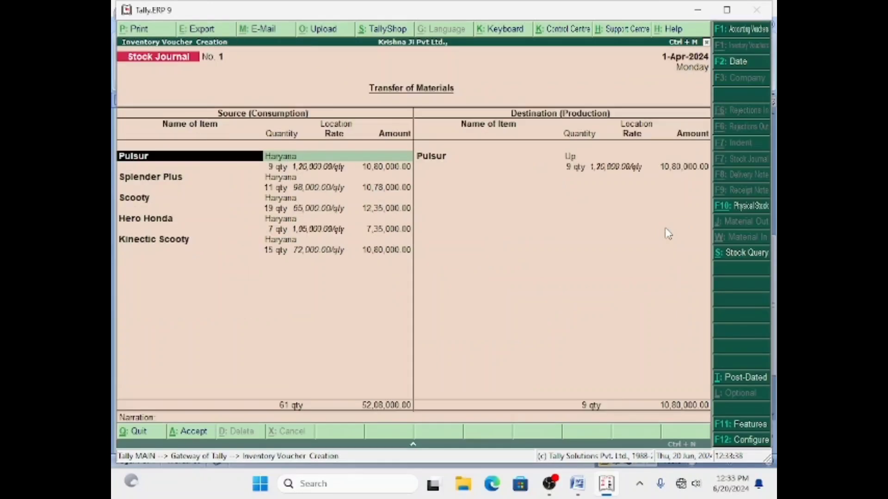
key("Return")
key("Return")
key("Return")
key("Return")
key("Return")
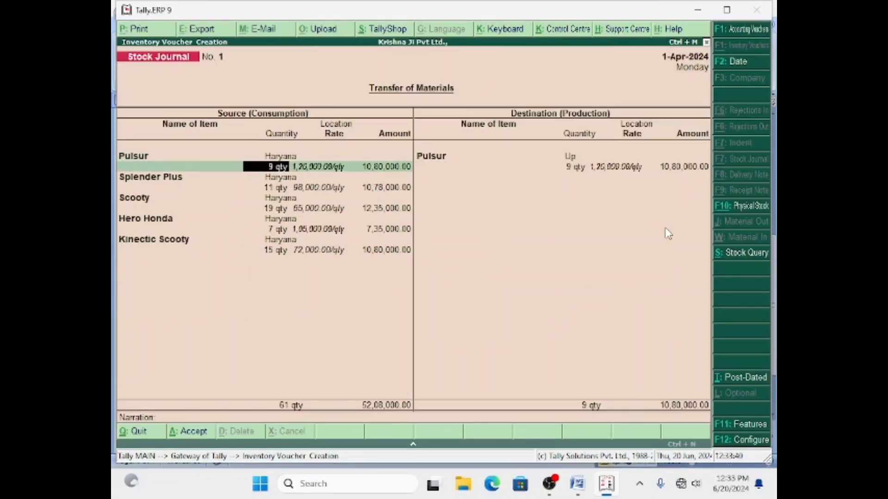
key("Return")
key("Return")
key("Return")
key("Return")
key("Return")
key("Return")
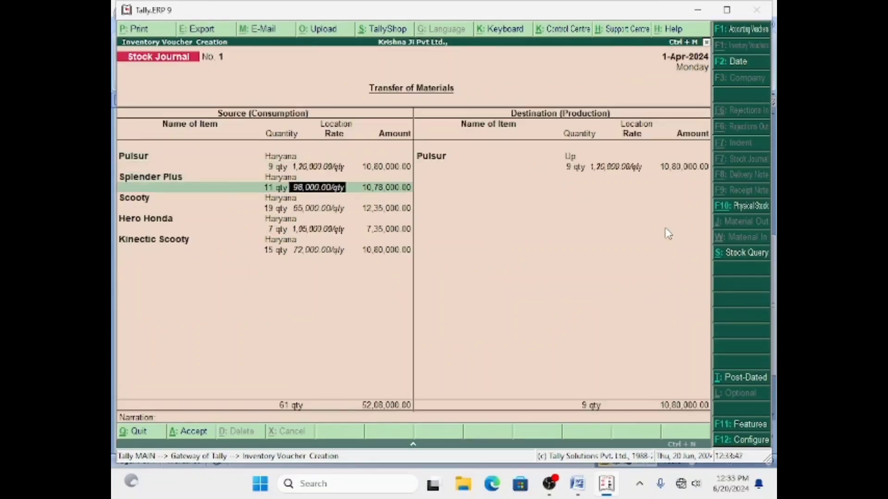
key("Return")
key("Return")
key("Return")
key("Return")
key("Return")
key("Return")
key("Return")
key("Return")
key("Return")
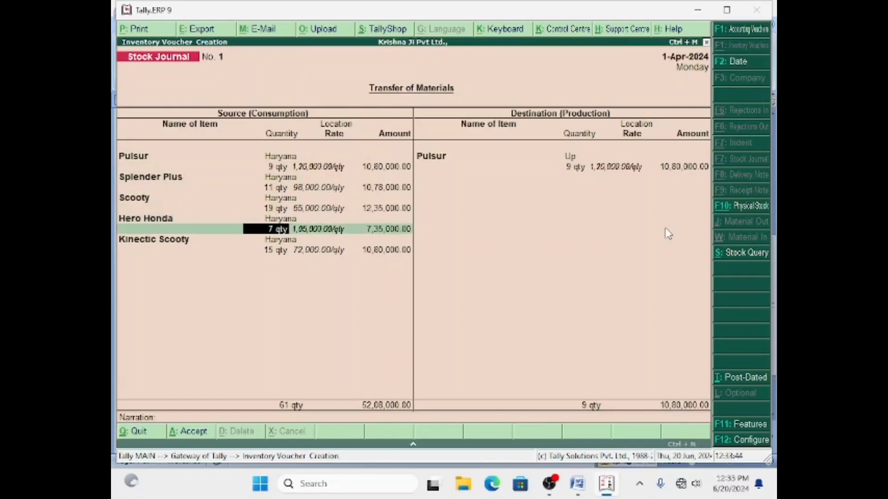
key("Return")
key("Return")
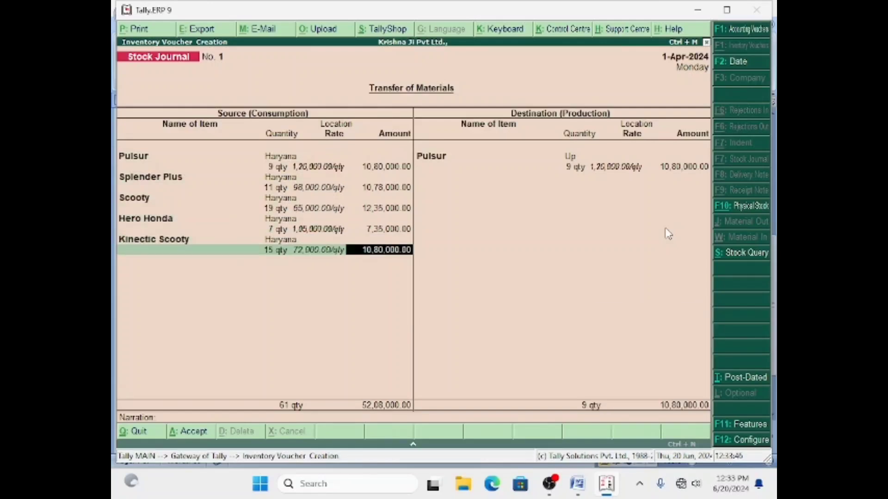
key("Return")
key("Return")
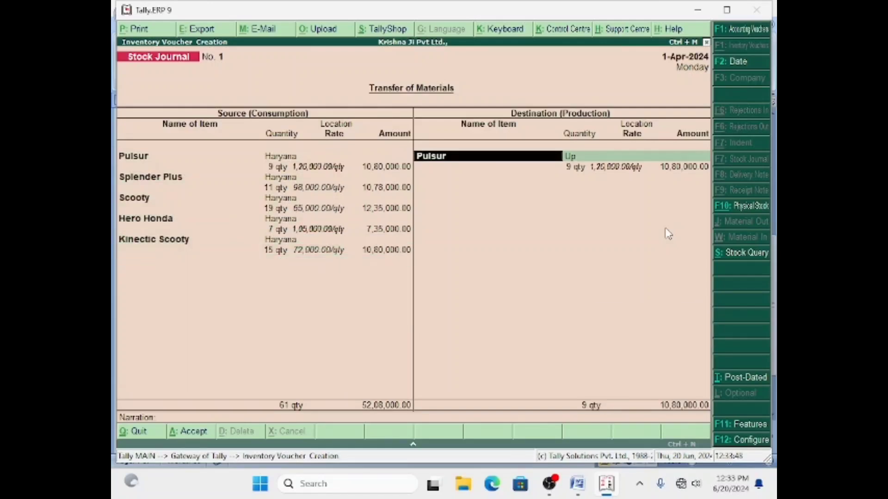
key("Return")
key("Return")
key("Return")
key("Return")
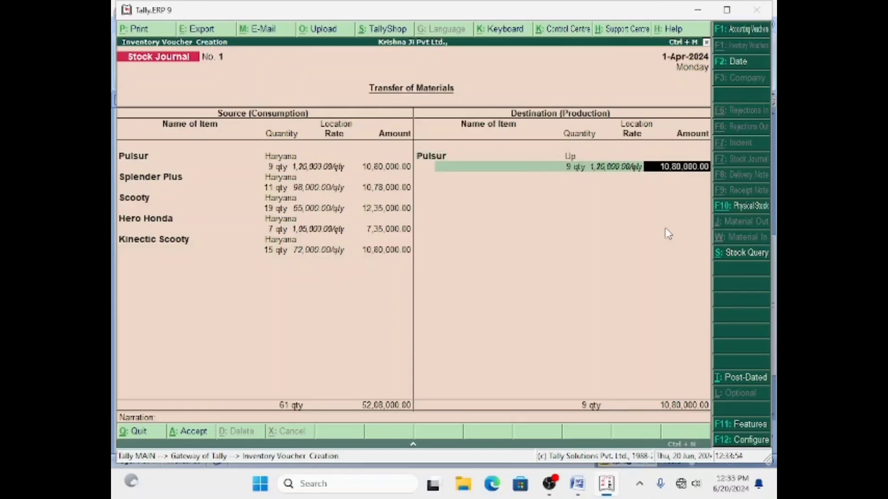
key("Return")
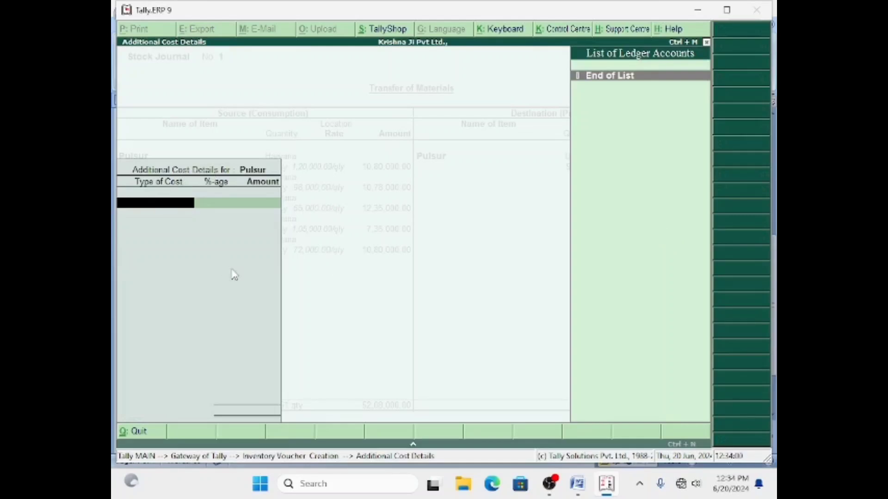
Create a 'Labour Charge' ledger under Indirect Expenses that affects inventory values.
left_click(578, 489)
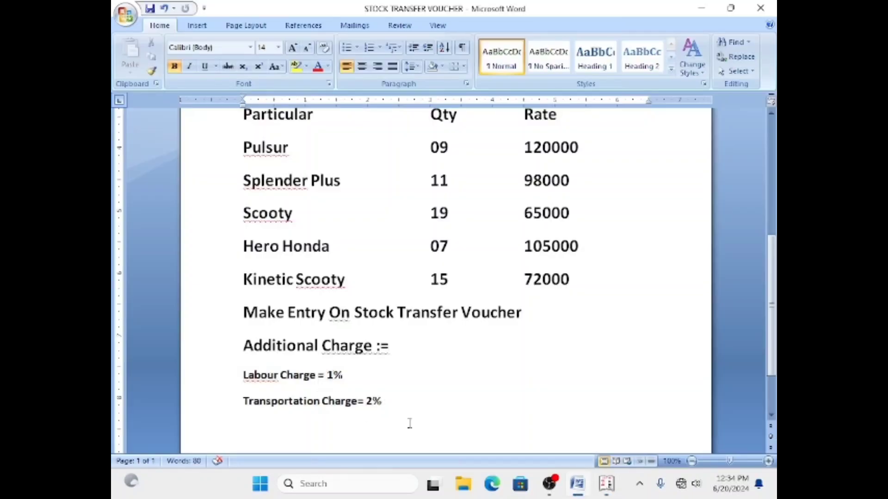
left_click(577, 482)
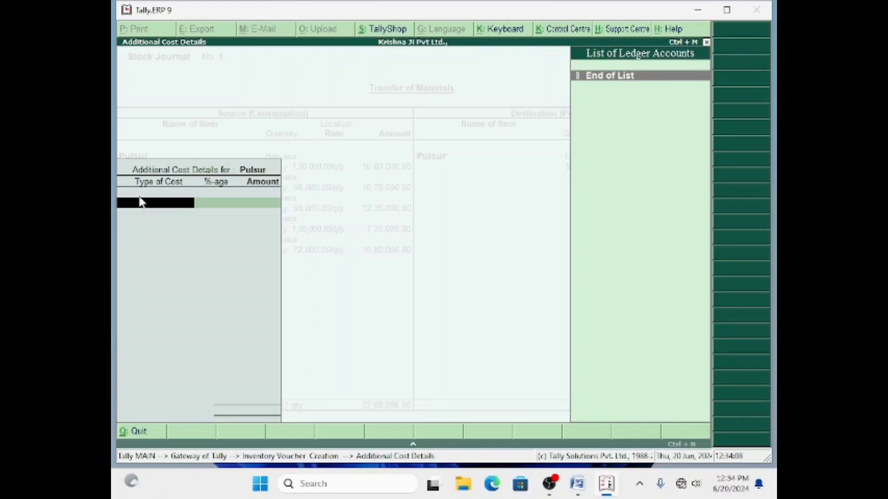
key("alt+c")
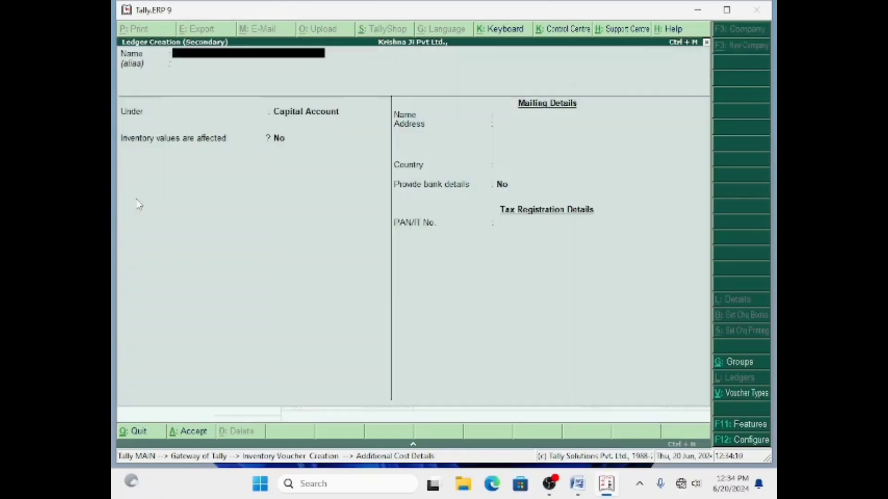
type("Lab")
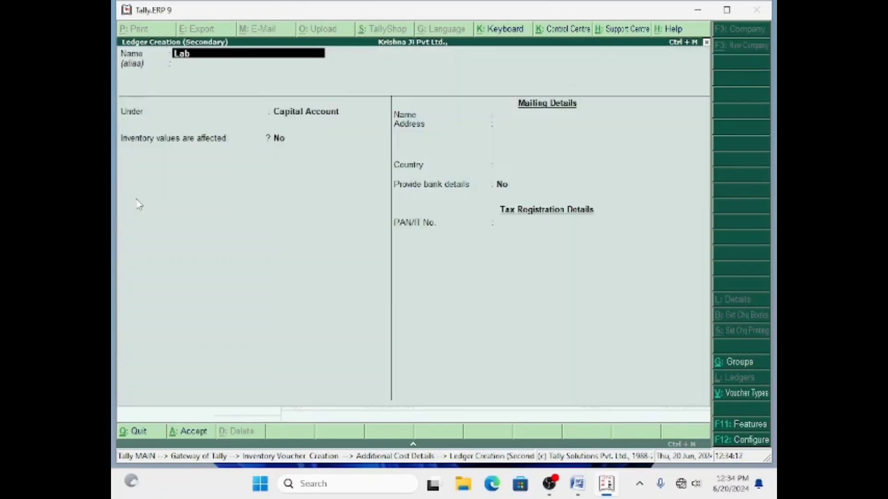
type("our Charge")
key("Return")
key("Return")
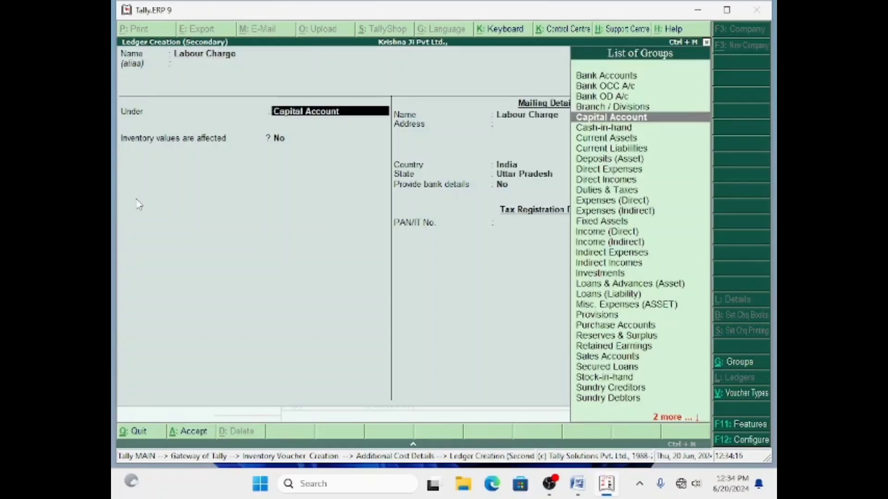
type("i")
key("Down")
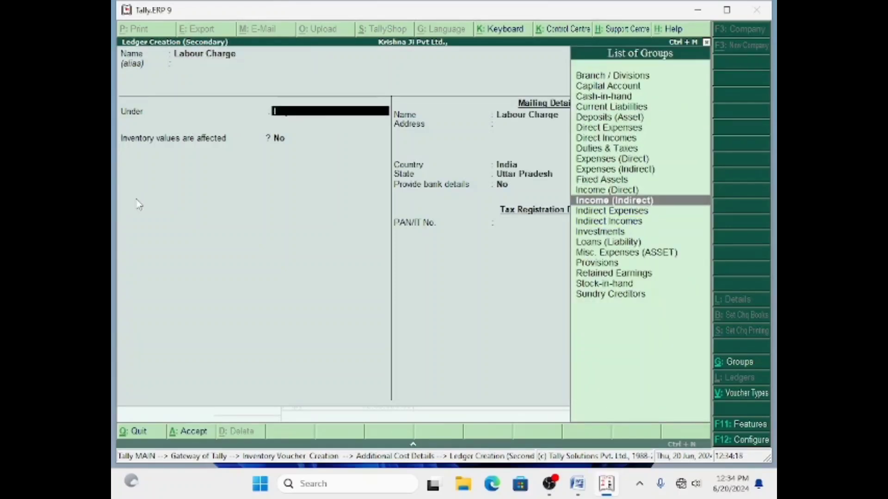
key("Down")
key("Return")
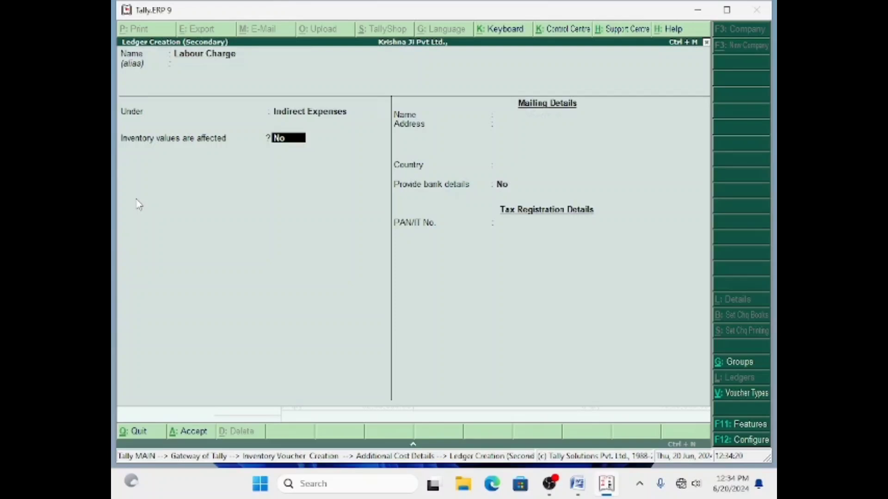
key("y")
key("Return")
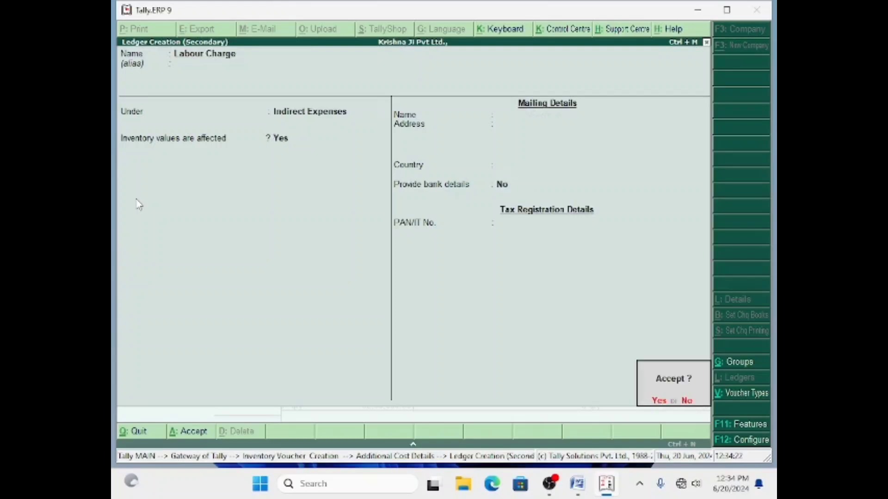
key("y")
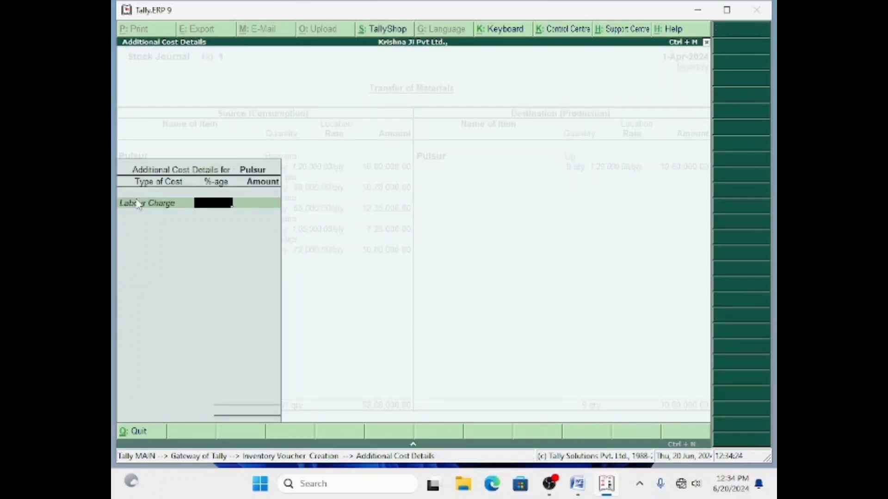
Apply Labour Charge to Pulsur at 1%, giving 10,800.00.
type("1")
key("Return")
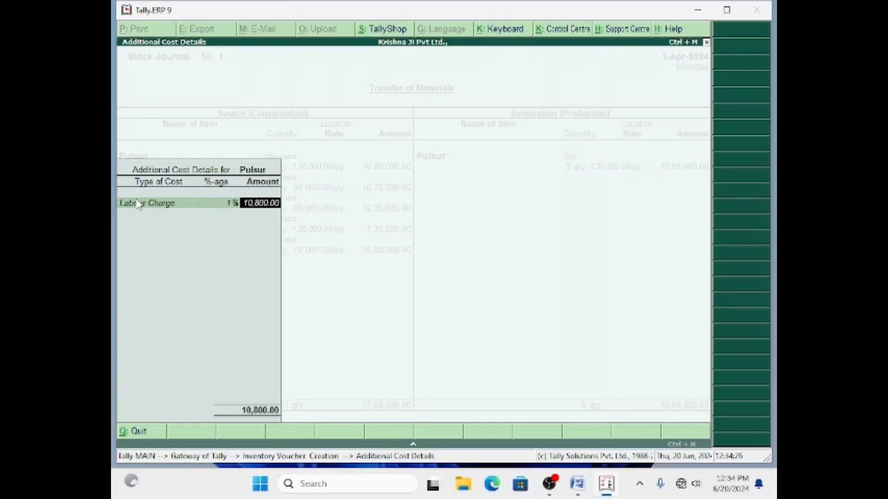
key("Return")
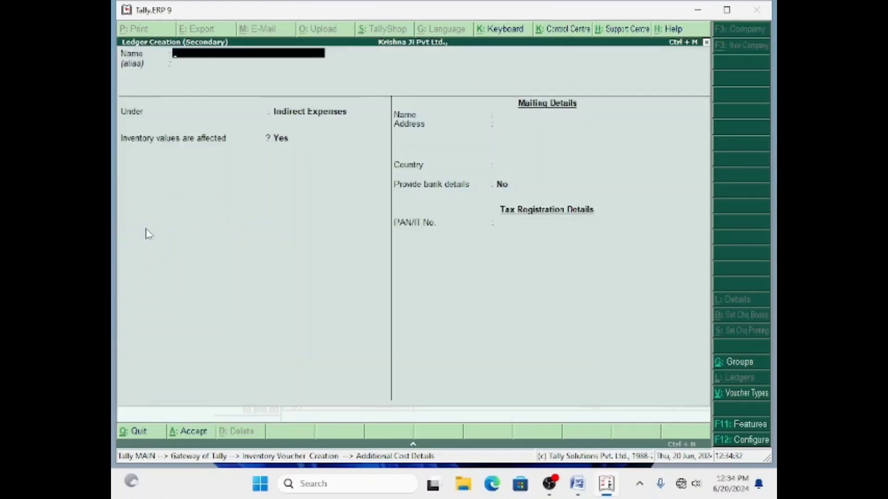
Create a 'Transportation Charges' ledger under Indirect Expenses and charge Pulsur 2% (21,600.00).
type("Transpo")
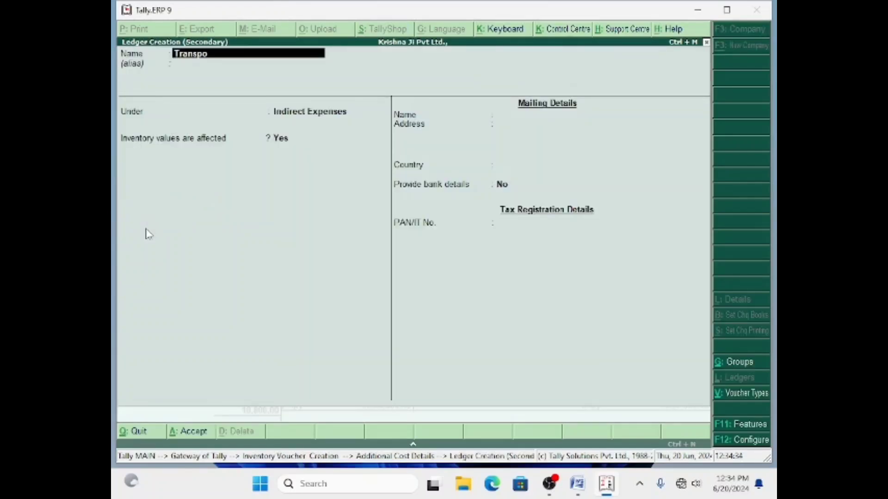
type("rtation Charges")
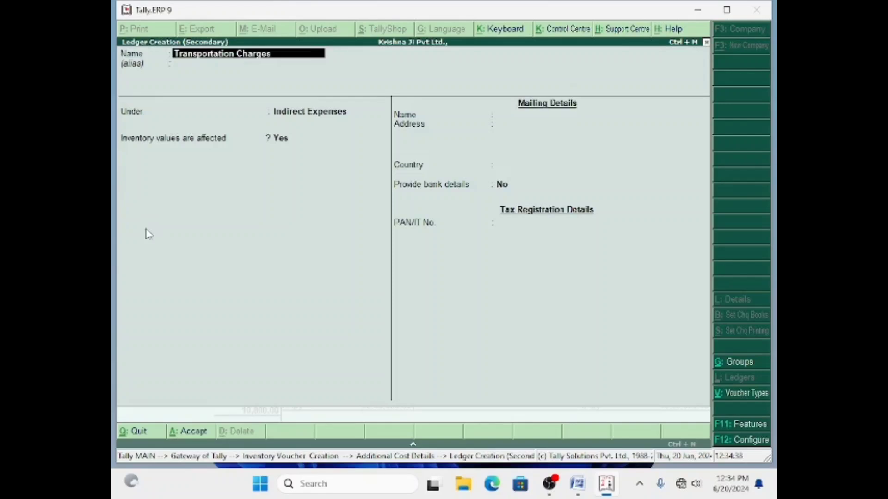
key("Return")
key("Return")
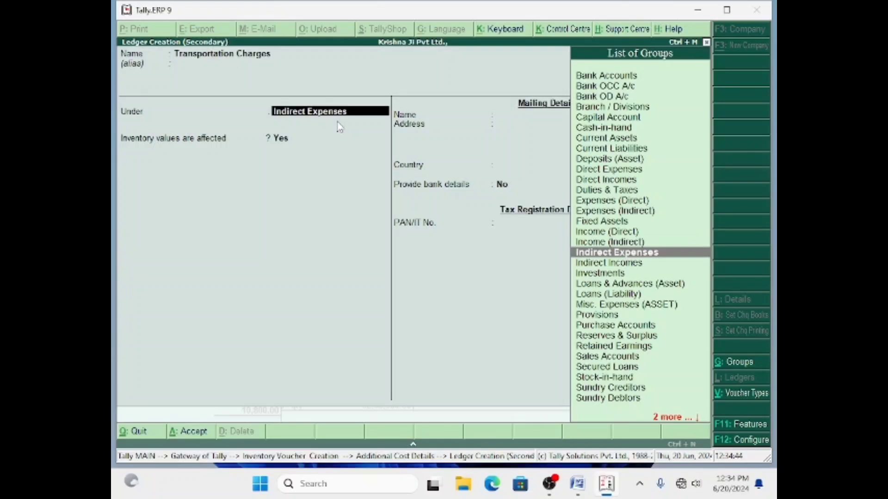
key("Return")
key("Return")
key("Return")
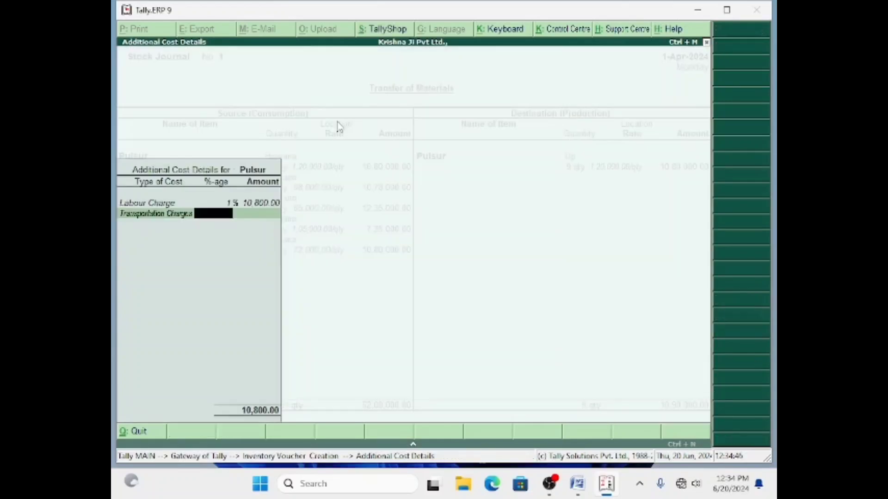
type("2")
key("Return")
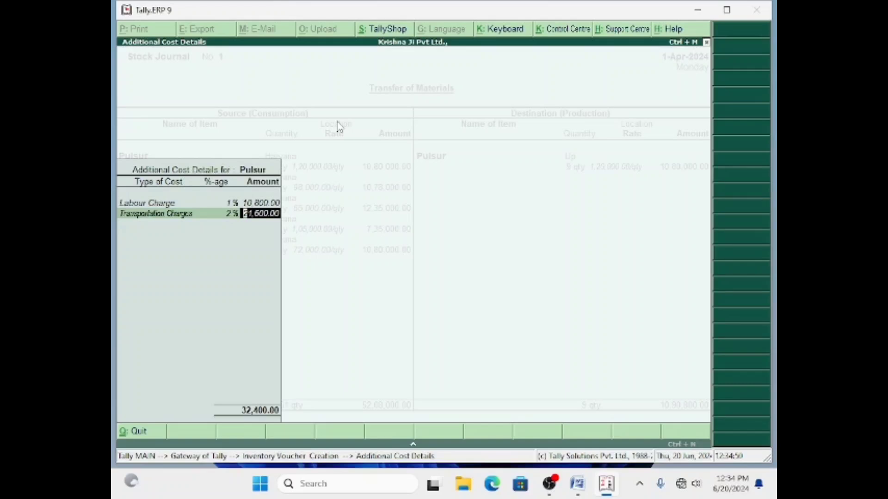
key("Return")
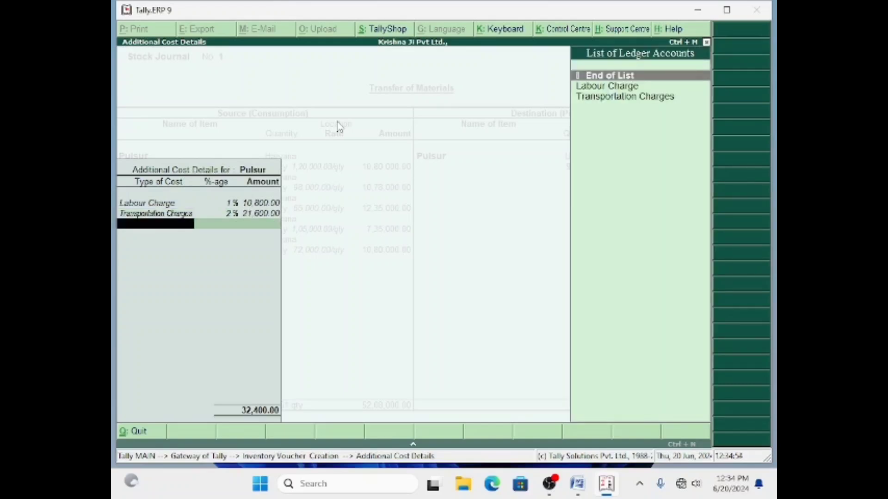
key("Return")
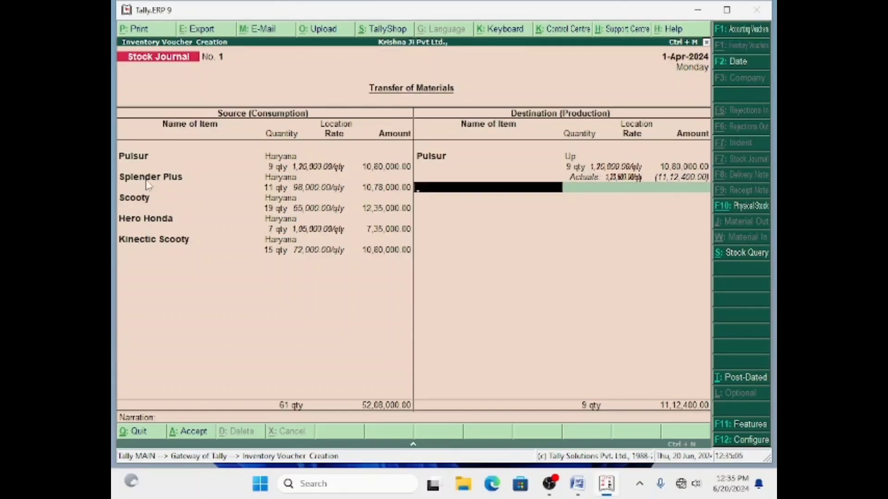
Receive Splender Plus at Up: 11 qty at 98,000, amount 10,78,000.00.
type("S")
key("Down")
key("Down")
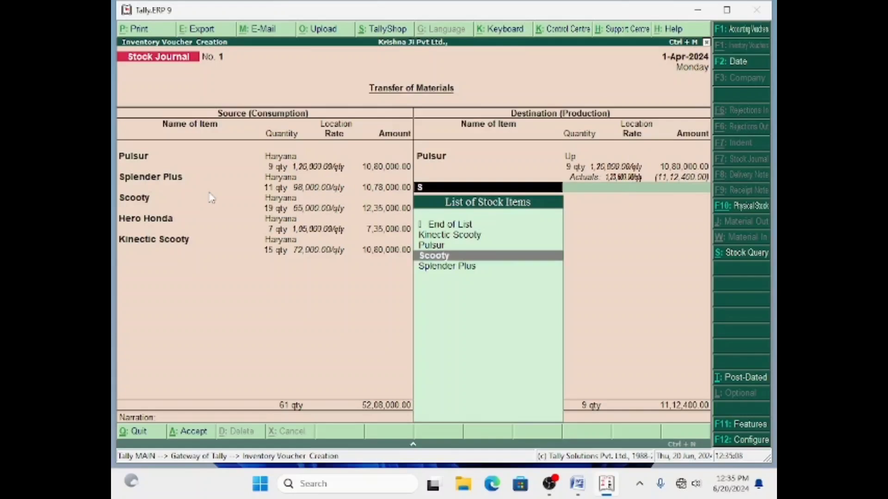
key("Return")
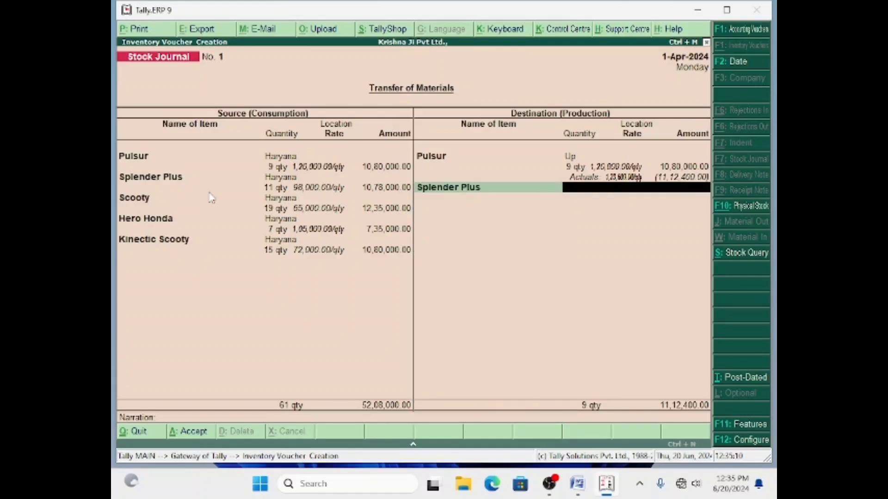
type("U")
key("Return")
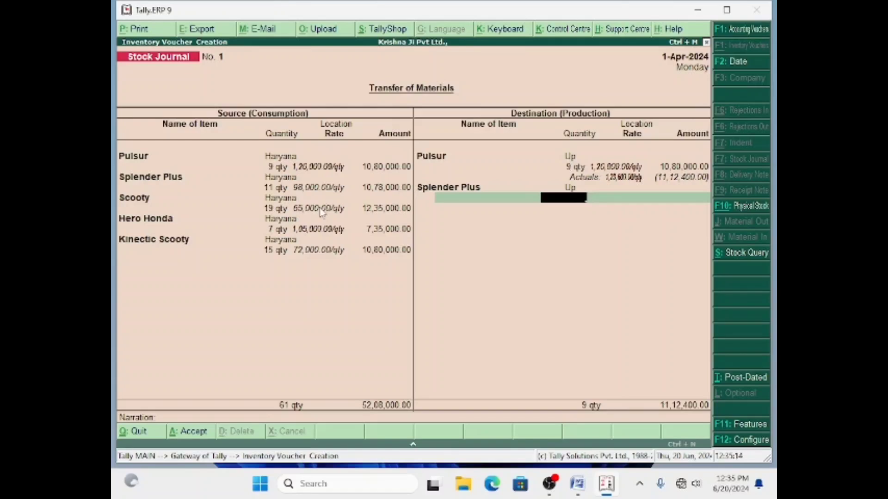
type("11")
key("Return")
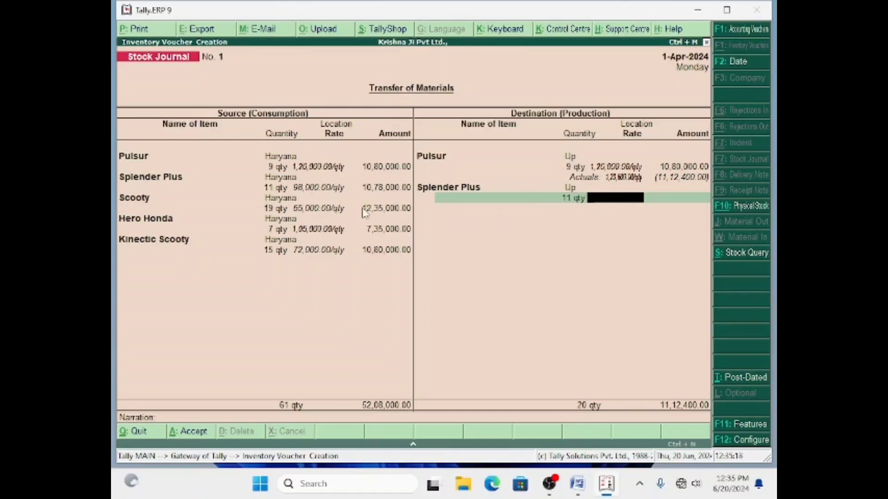
type("98,000")
key("Return")
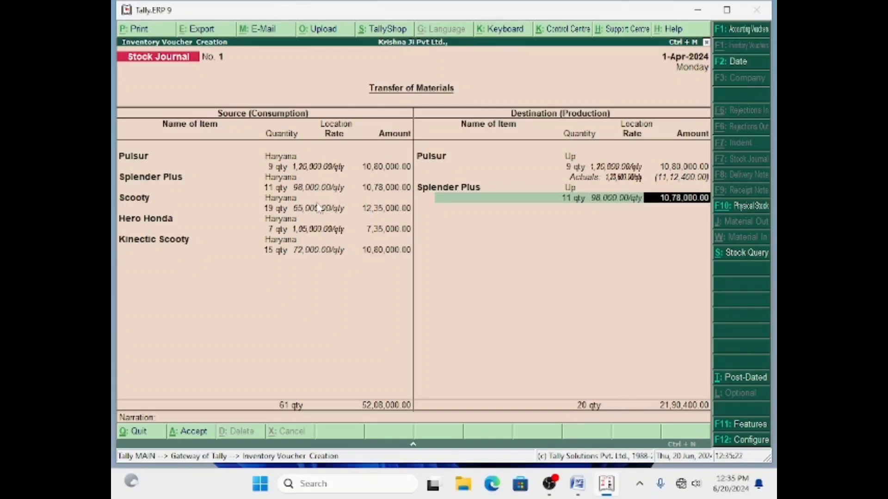
key("Return")
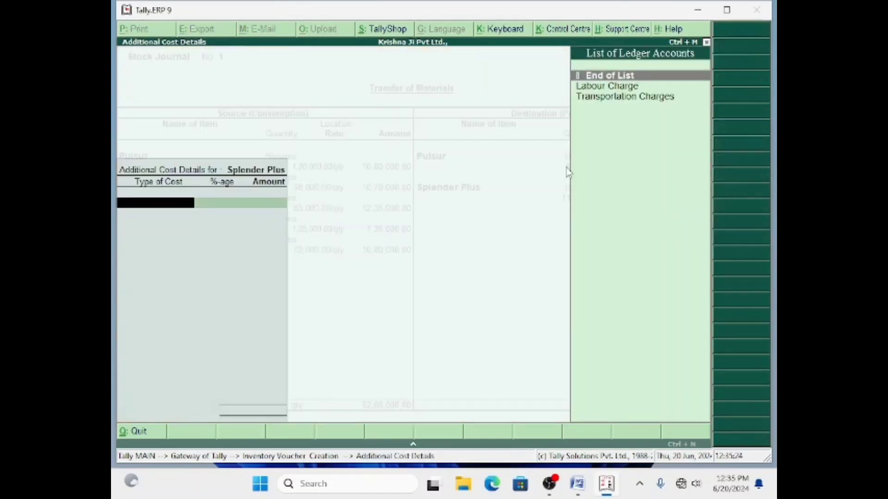
Charge Splender Plus 1% Labour Charge (10,780.00) and 2% Transportation Charges (21,560.00).
left_click(608, 85)
key("Return")
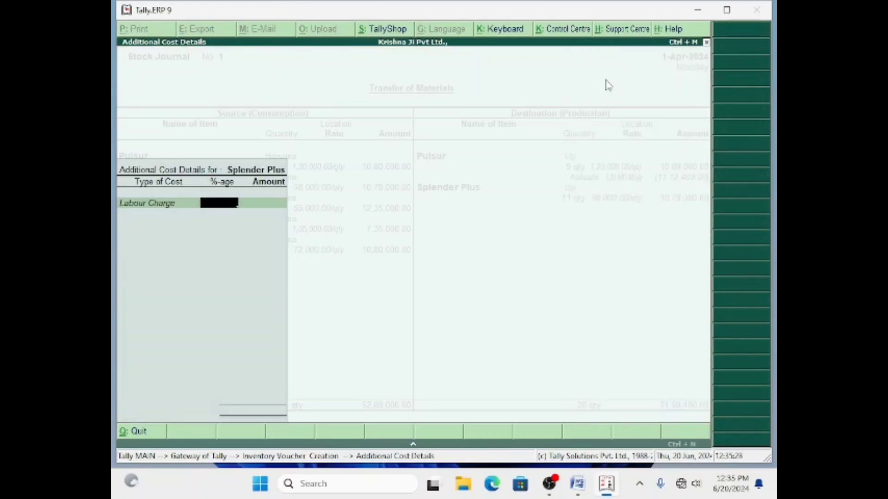
type("1")
key("Return")
key("Return")
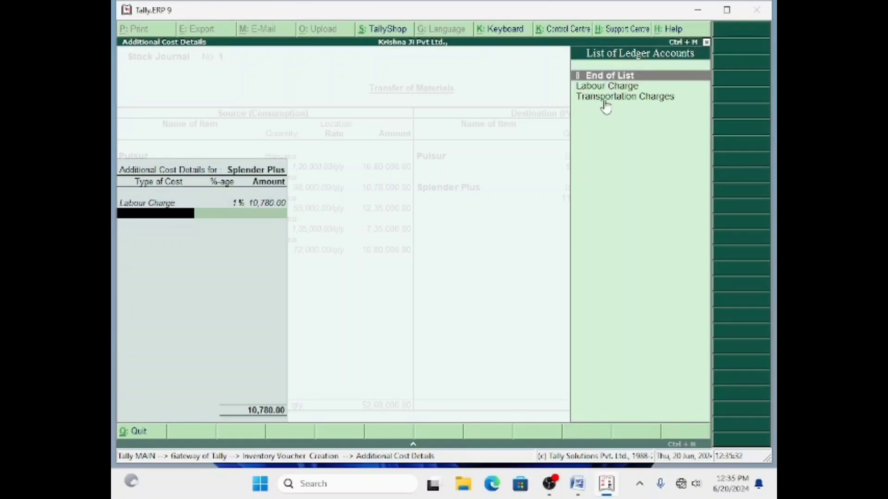
key("Down")
key("Down")
key("Return")
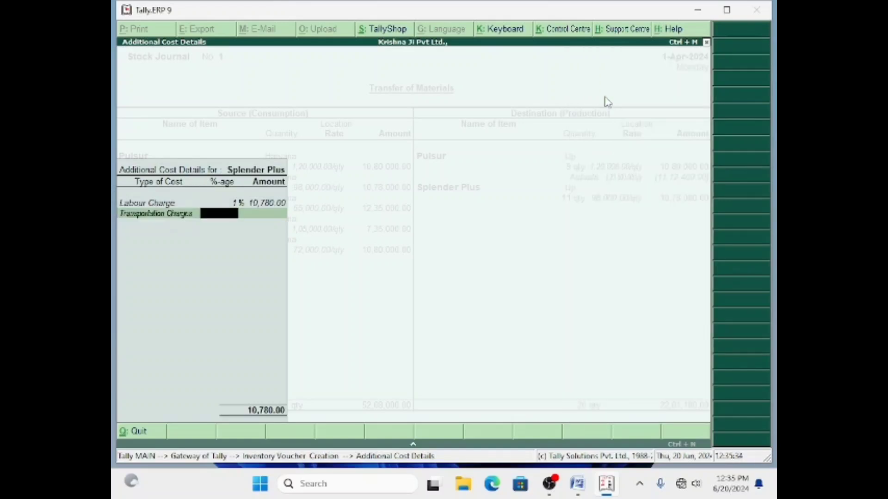
type("2")
key("Return")
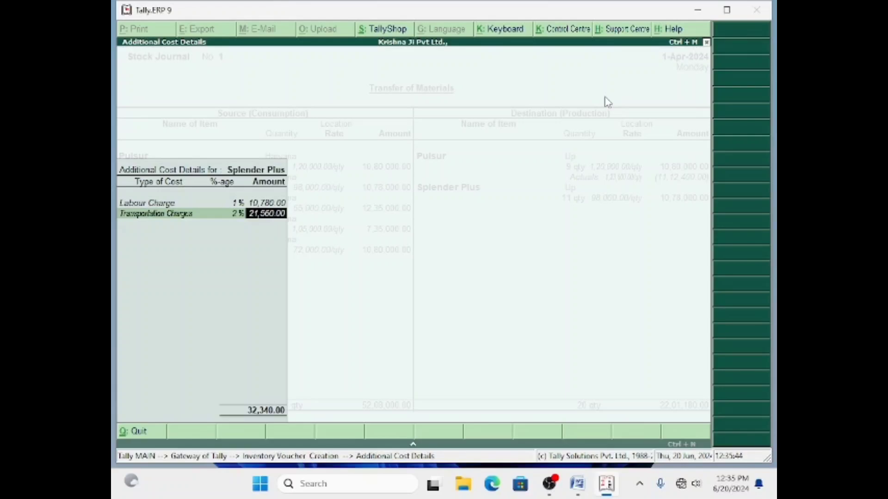
key("Return")
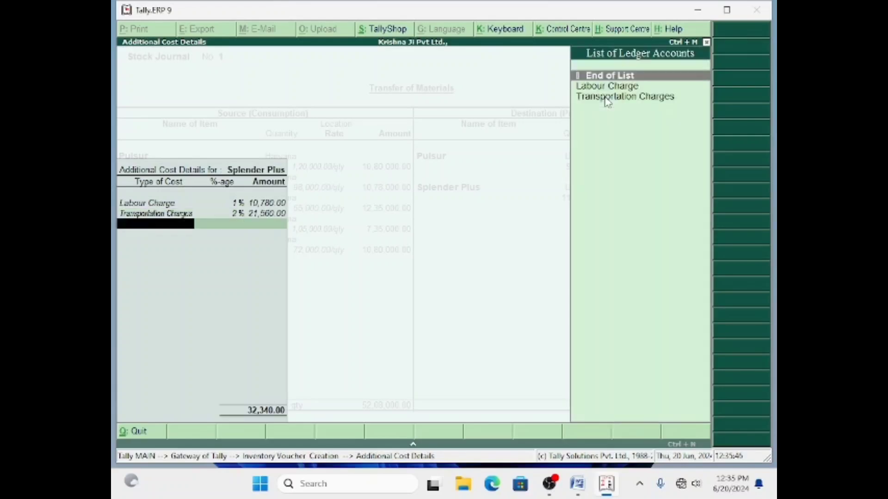
key("Return")
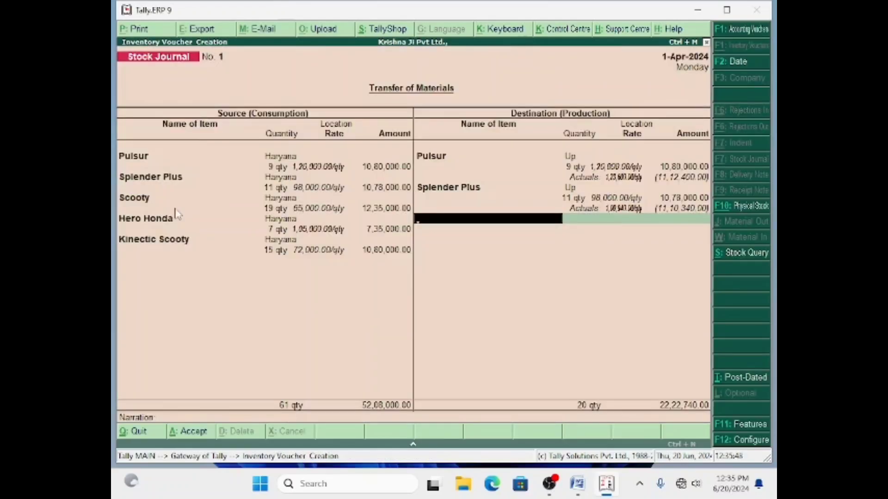
Receive Scooty at Up: 11 qty at 65,000, amount 7,15,000.00.
type("S")
key("Down")
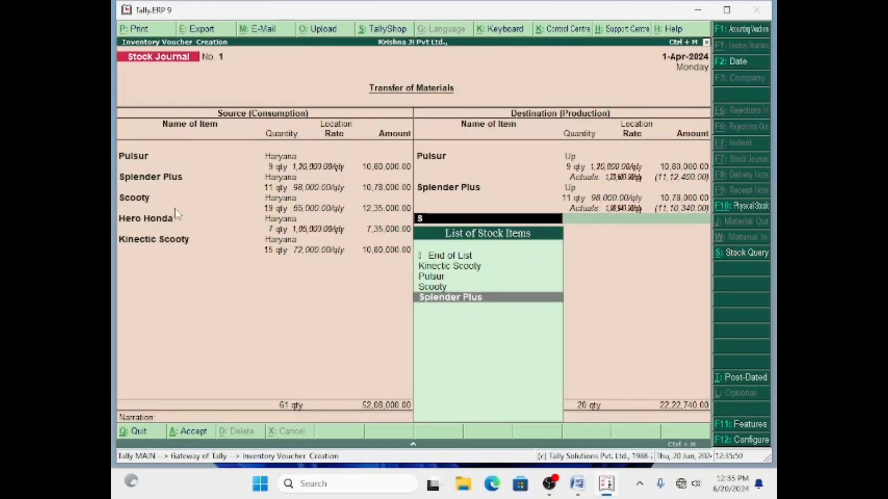
key("Up")
key("Return")
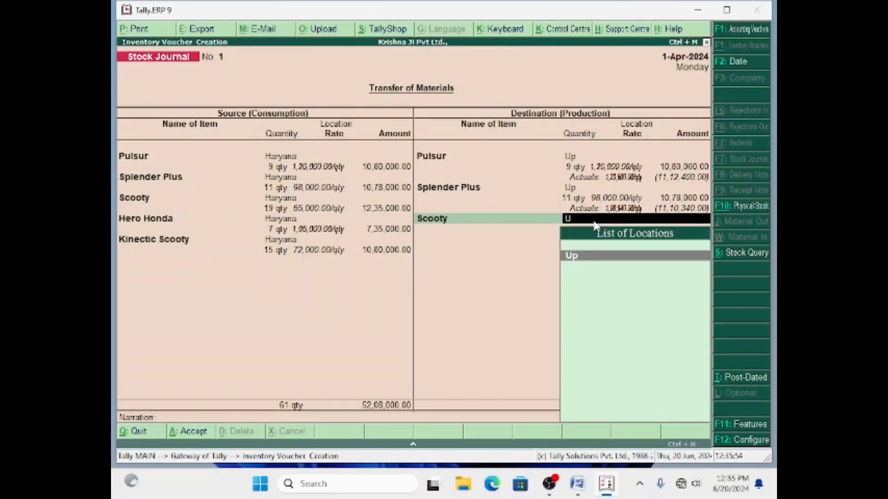
key("Return")
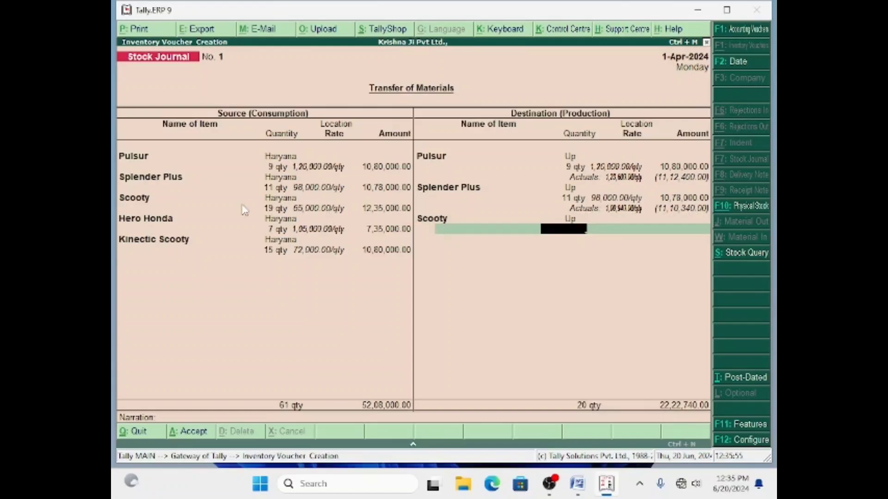
type("11")
key("Return")
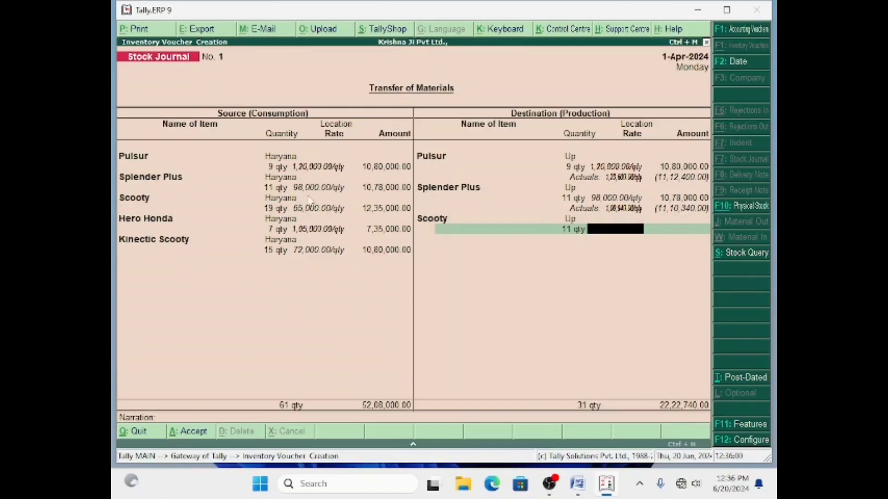
type("98")
key("BackSpace")
key("BackSpace")
type("65000")
key("Return")
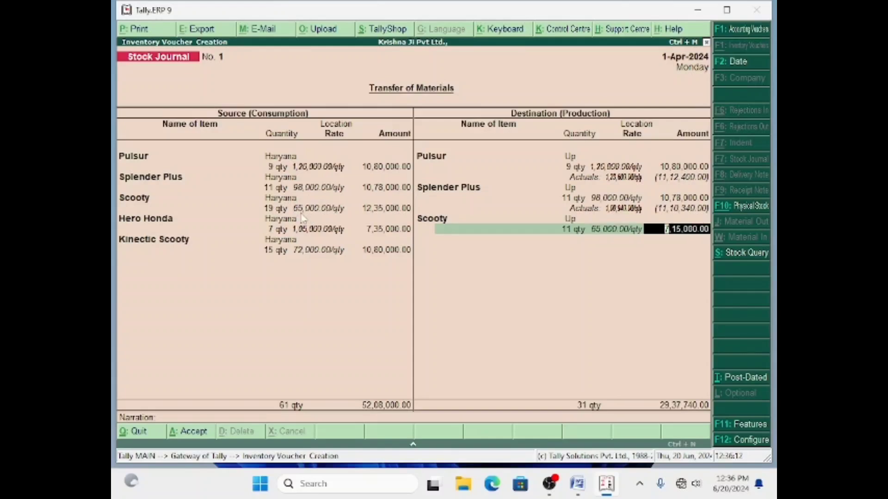
key("Return")
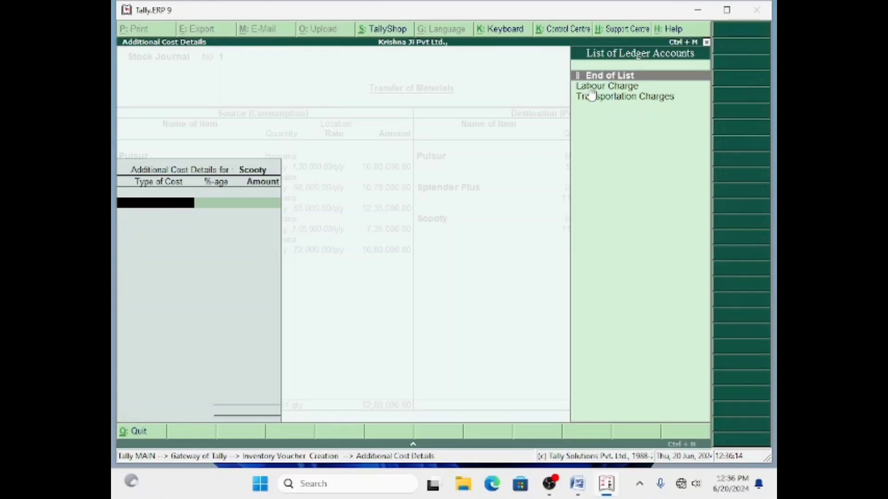
Charge Scooty 1% Labour Charge (7,150.00) and 2% Transportation Charges.
key("Down")
key("Return")
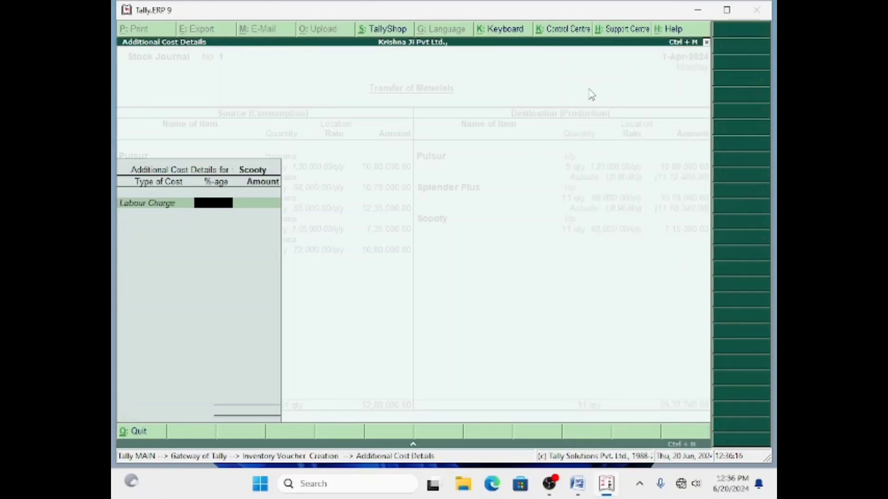
type("1")
key("Return")
key("Return")
key("Down")
key("Down")
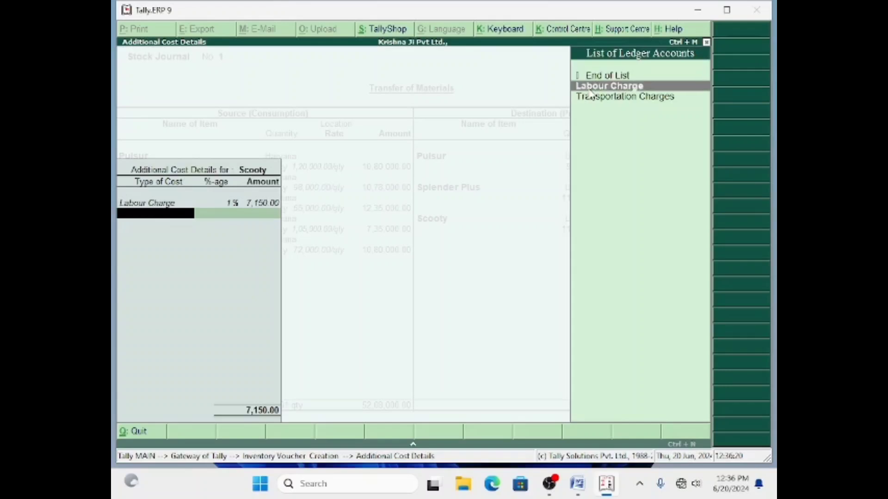
key("Return")
type("2")
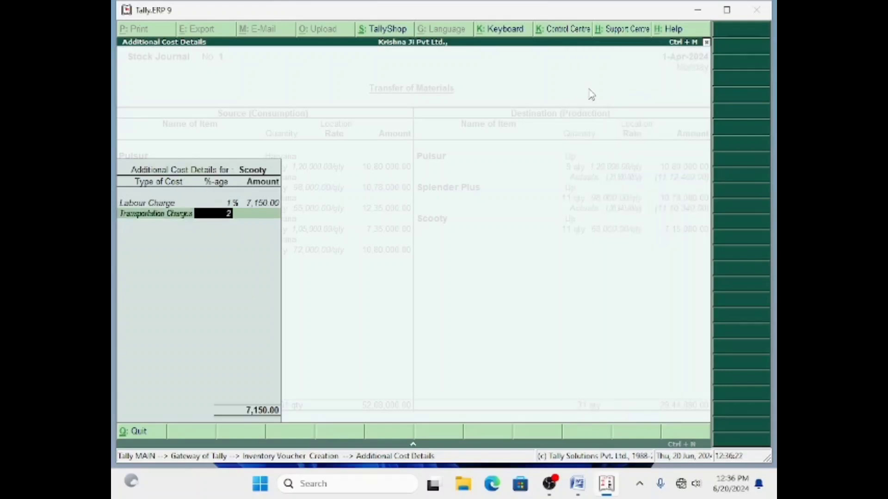
key("Return")
key("Return")
key("Return")
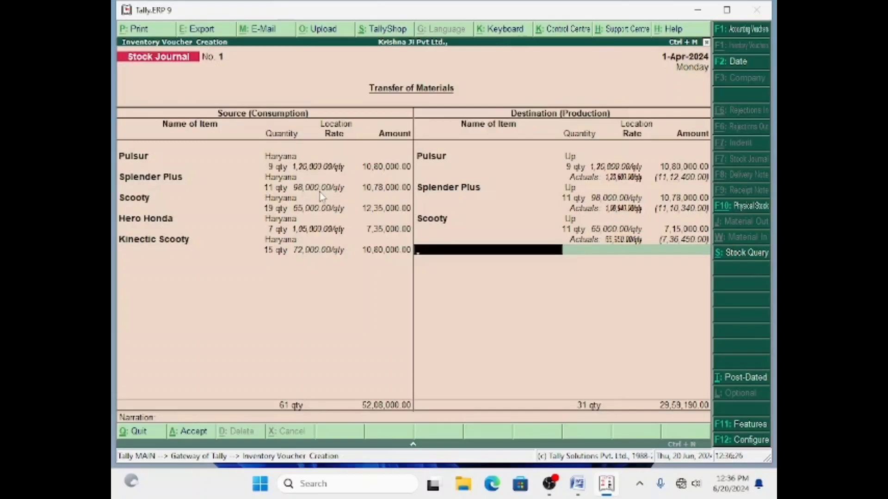
Receive Hero Honda at Up: 7 qty at 1,05,000.
type("h")
key("Return")
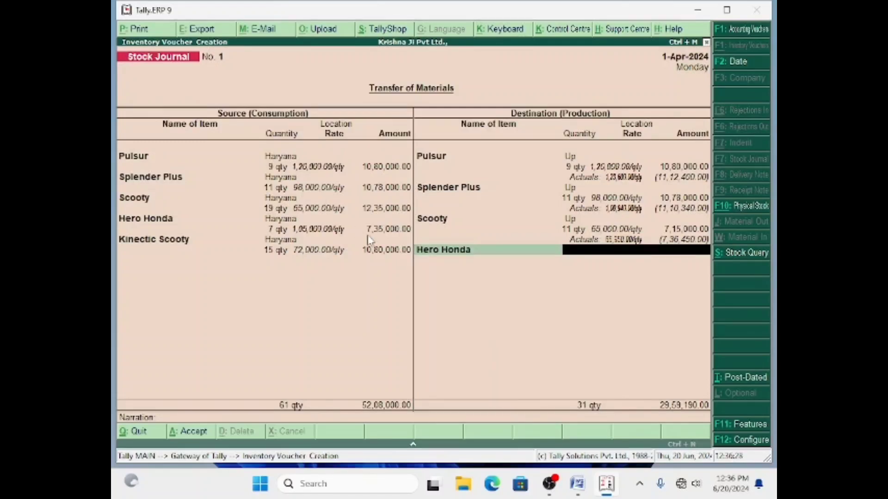
type("U")
key("Return")
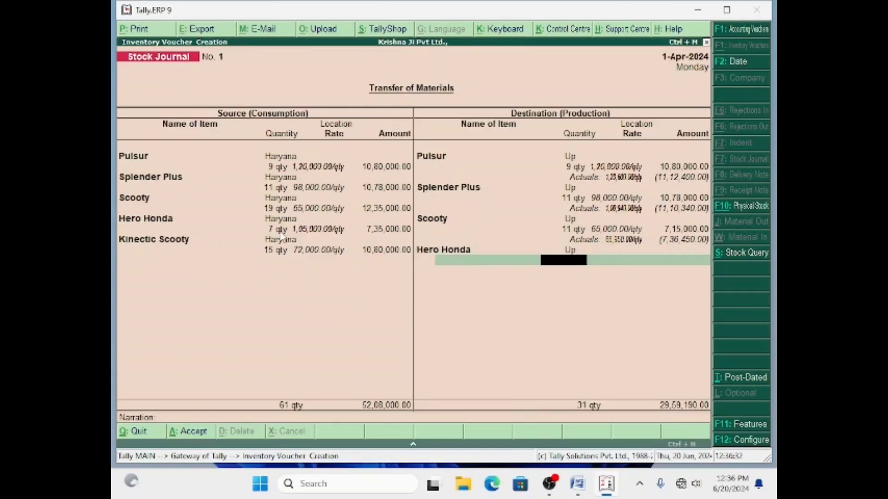
type("7")
key("Return")
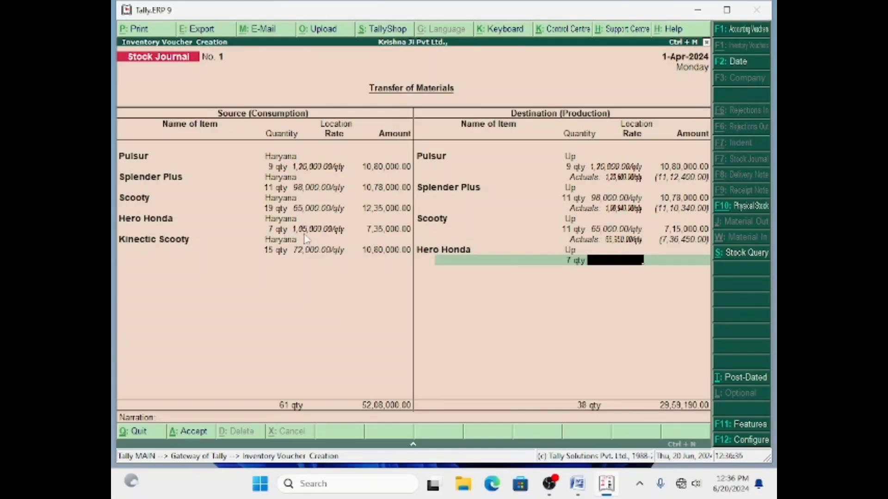
type("1,0")
type("5,000")
key("Return")
key("Return")
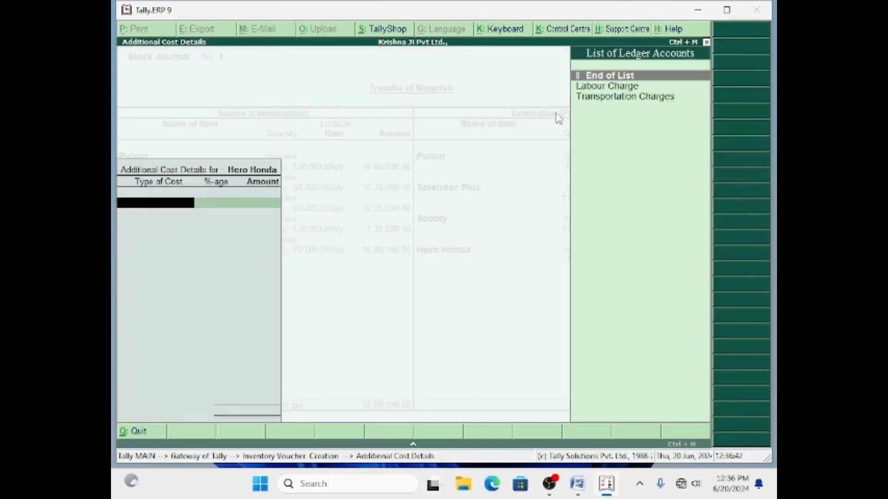
Charge Hero Honda 1% Labour Charge (7,350) and 2% Transportation Charges (14,700).
key("Down")
key("Return")
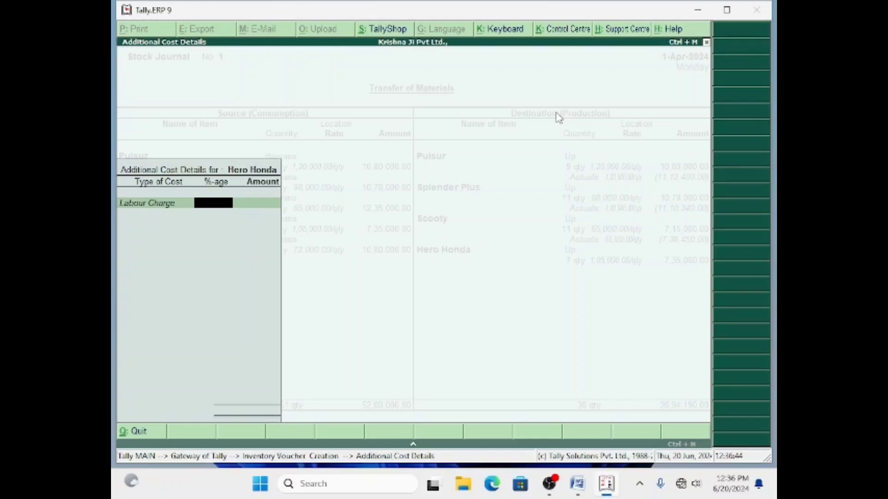
type("1")
key("Return")
key("Return")
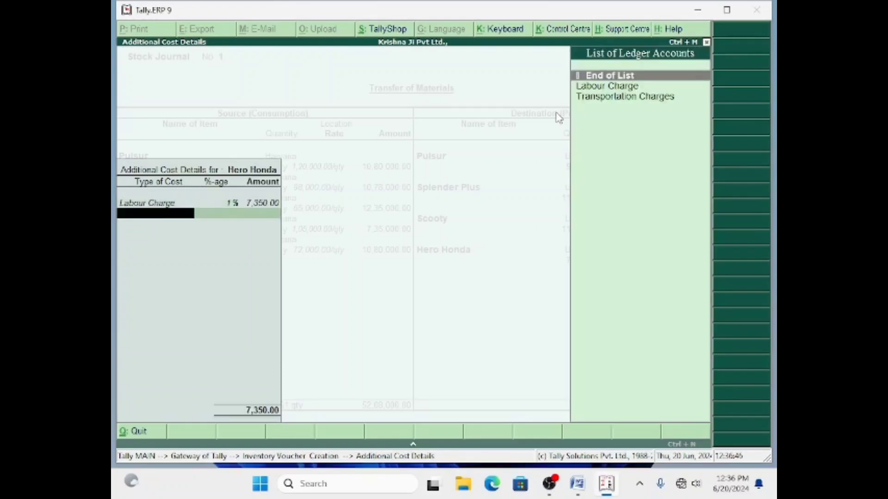
key("Down")
key("Down")
key("Return")
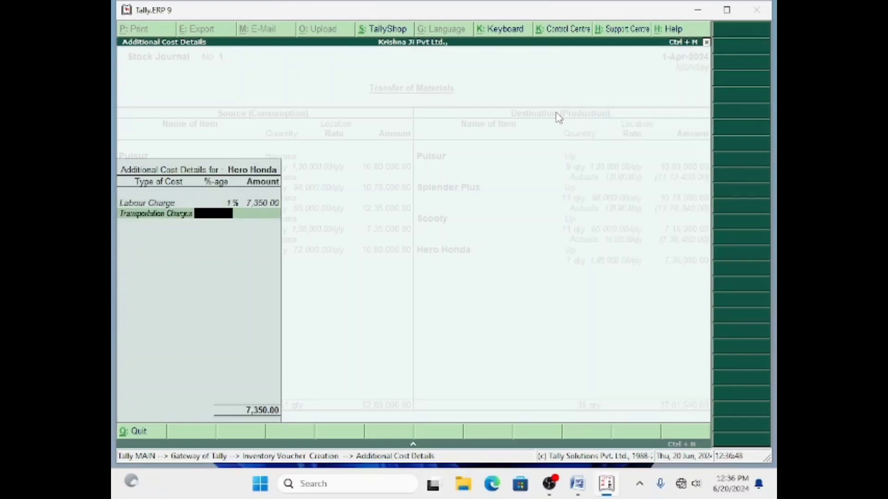
type("2")
key("Return")
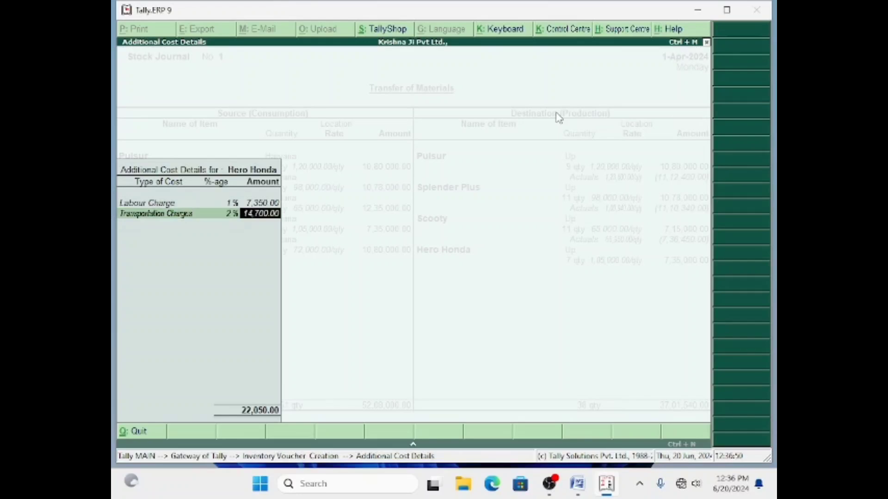
key("Return")
key("Return")
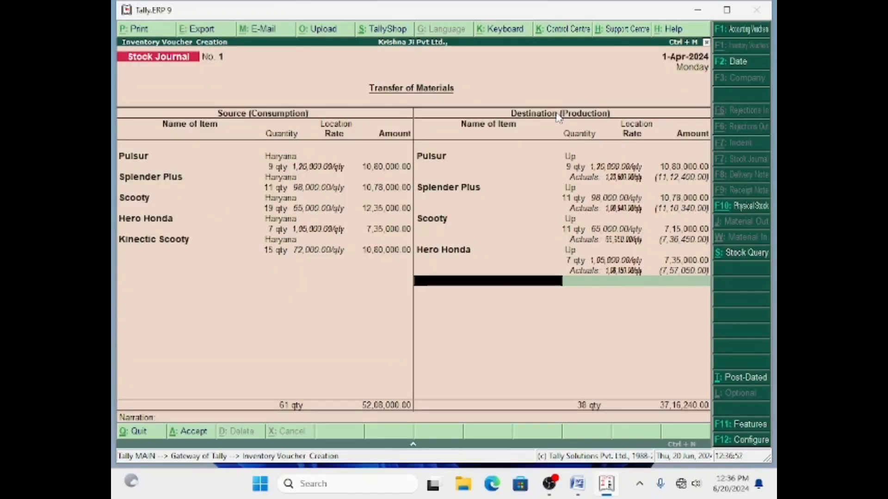
Receive Kinectic Scooty at Up: 15 qty at 72,000.
type("K")
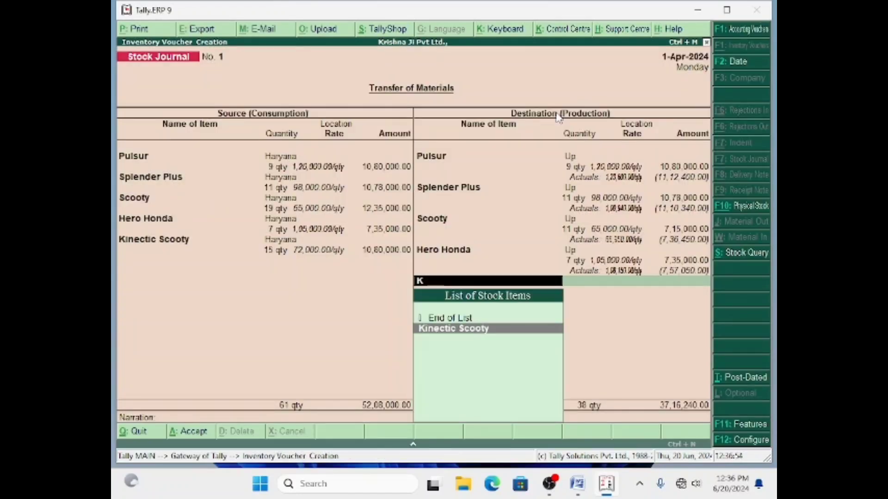
key("Return")
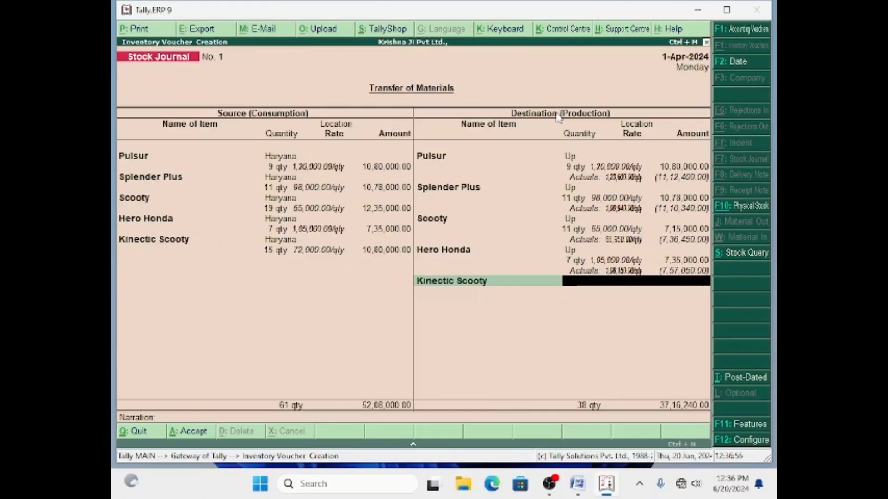
key("Return")
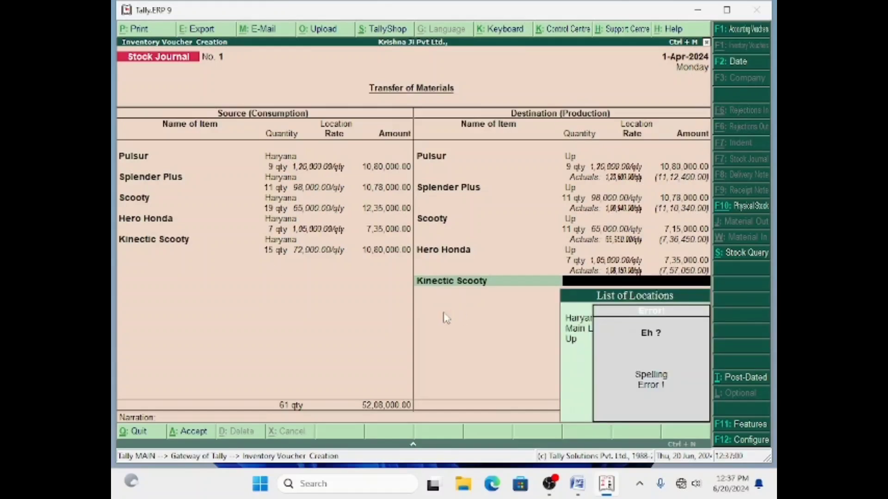
type("U")
key("Return")
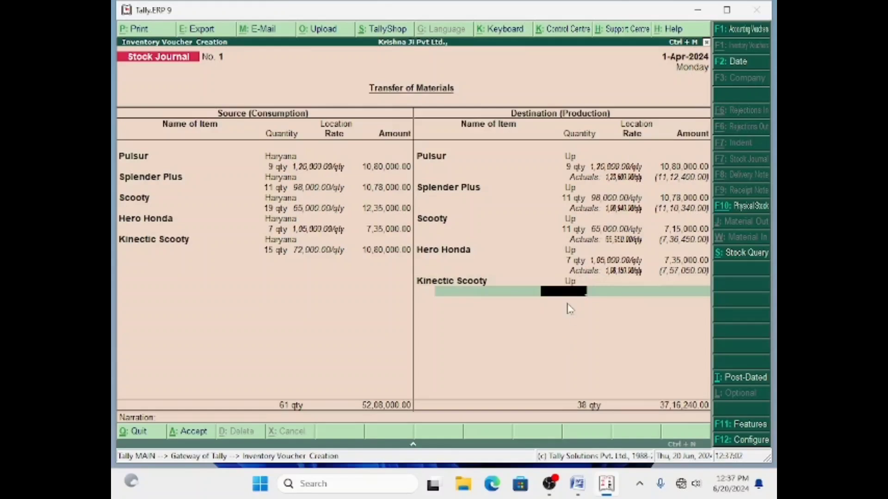
type("15")
key("Return")
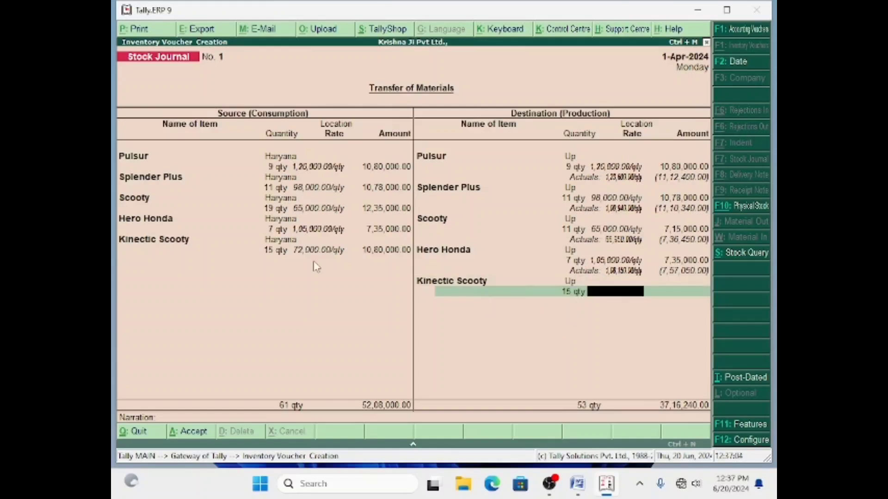
type("7")
type("000")
key("Return")
Charge Kinectic Scooty 1% Labour Charge (10,800) and 2% Transportation Charges (21,600).
key("Return")
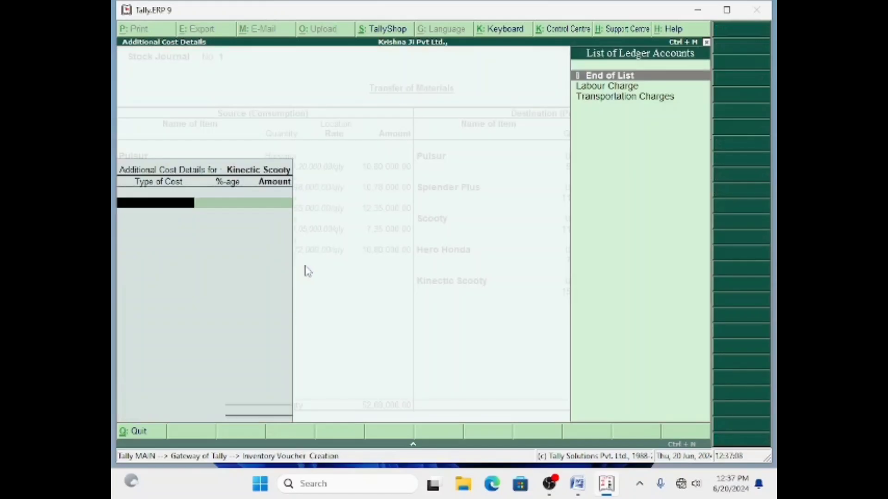
key("Down")
key("Return")
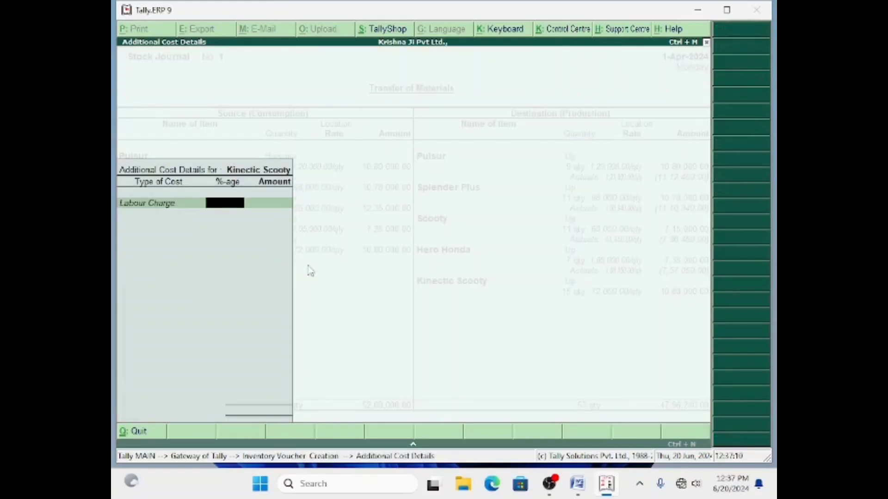
type("1")
key("Return")
key("Return")
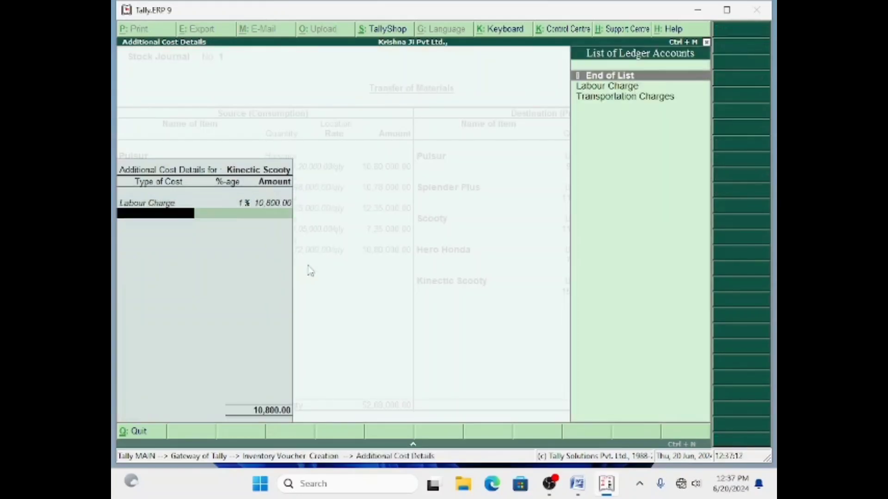
key("Down")
key("Down")
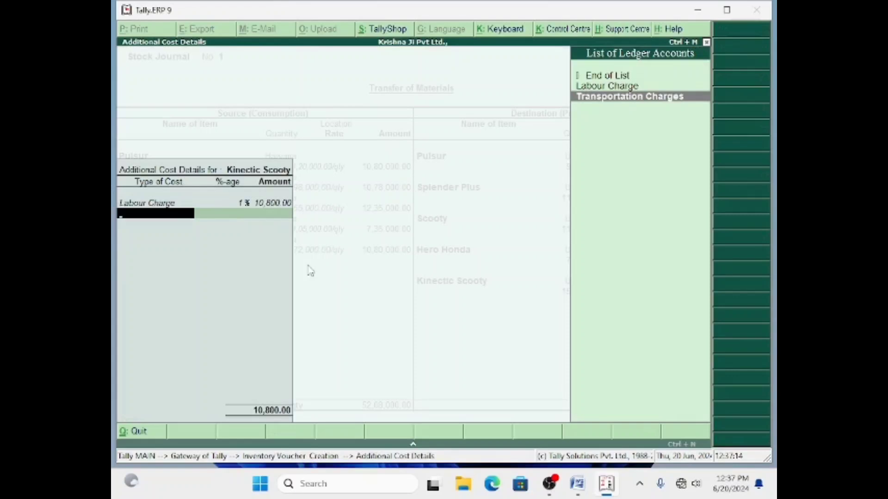
key("Return")
type("2")
key("Return")
key("Return")
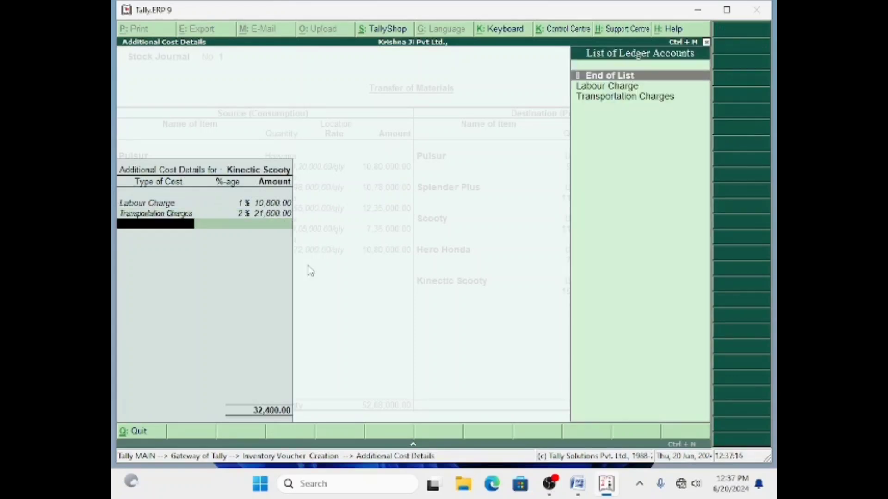
key("Return")
key("Return")
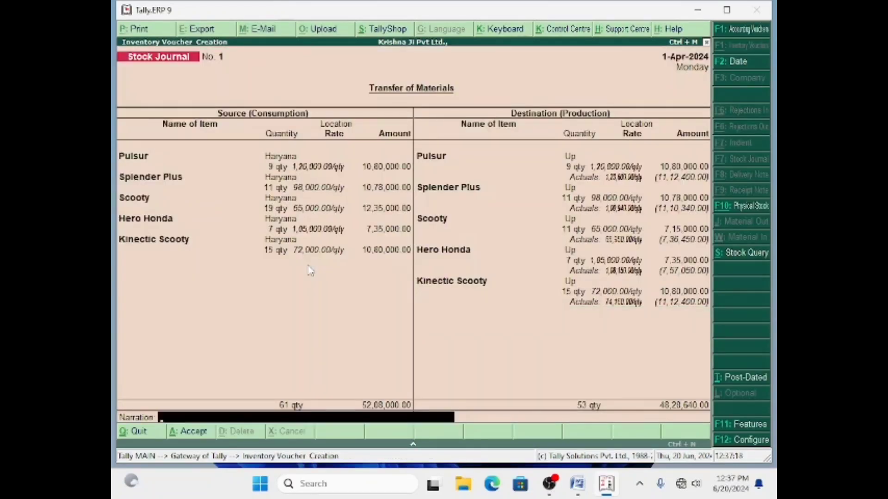
Narrate the voucher as a goods transfer from Haryana to UP and accept Stock Journal No. 1.
type("Bing to Goods Tr")
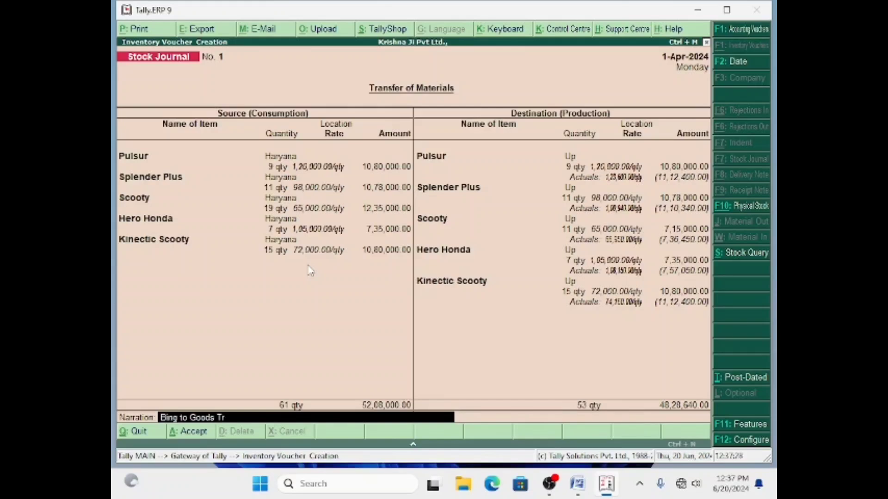
type("ansfer From HArya")
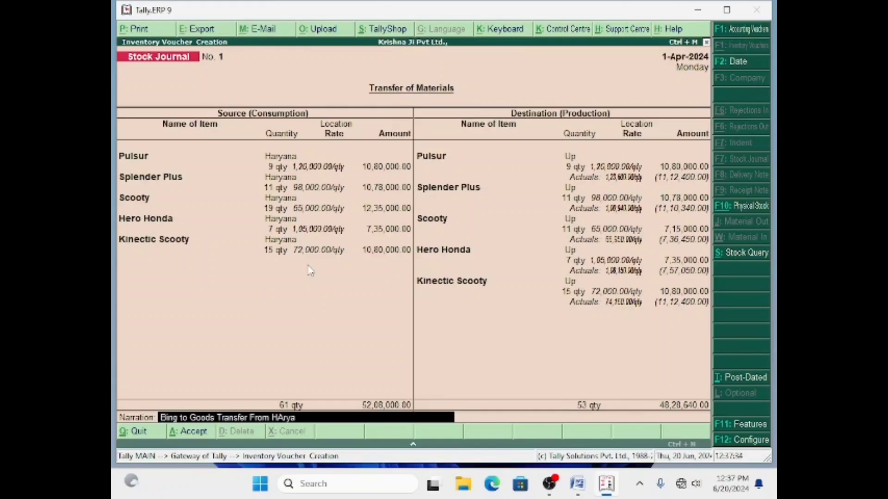
type("na to UP")
key("Return")
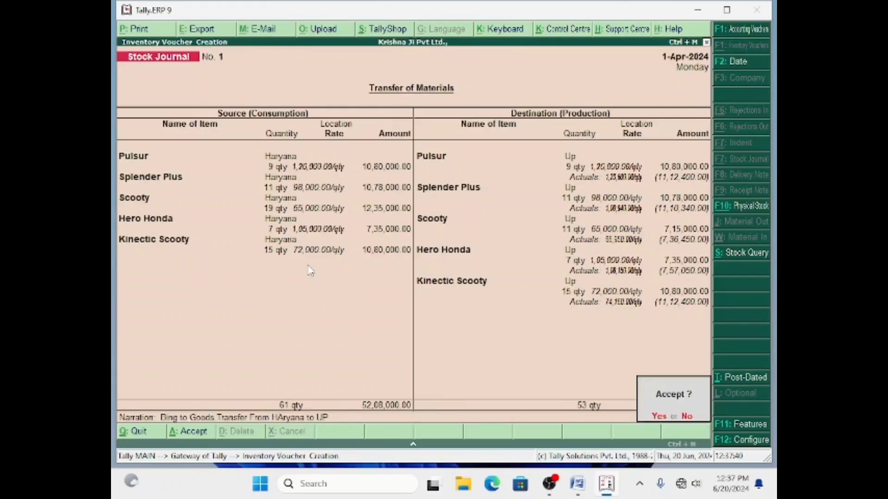
key("Return")
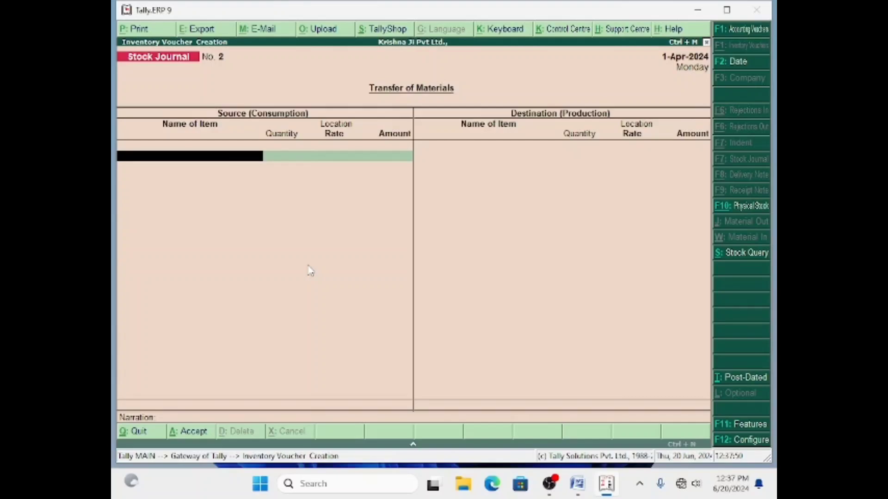
Quit the blank voucher and drill into Stock Summary to reopen Stock Journal No. 1.
key("Escape")
key("Return")
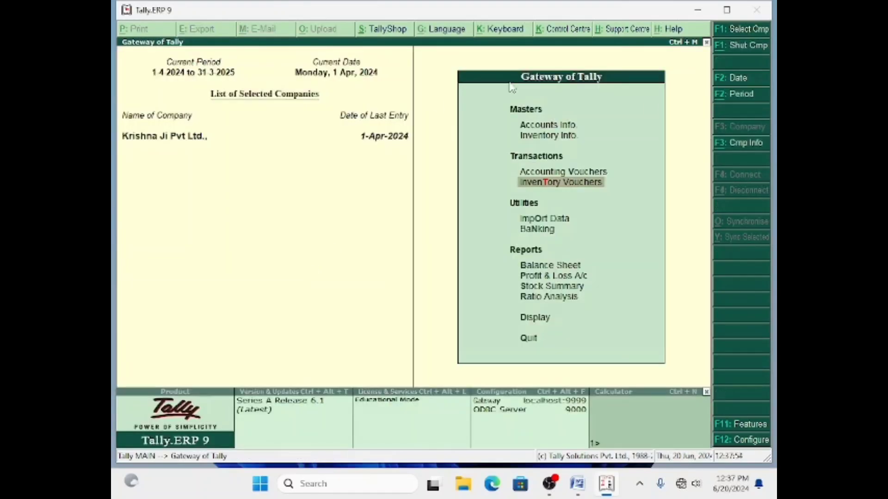
left_click(530, 287)
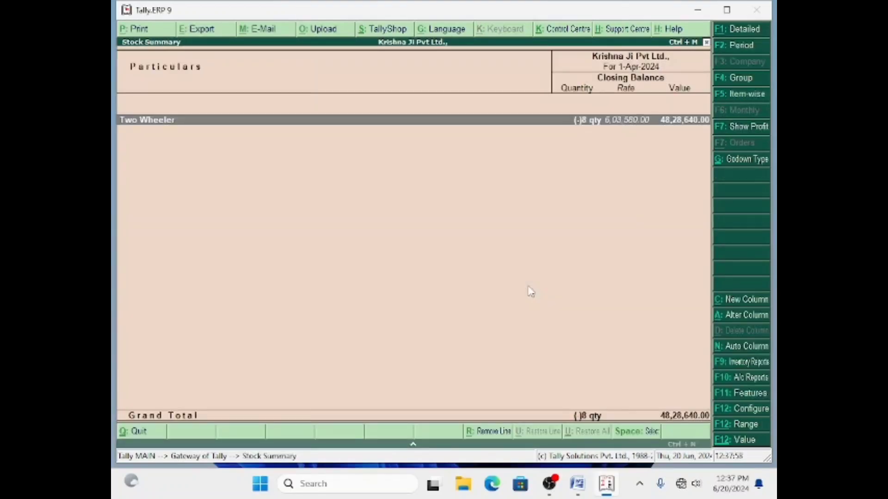
key("Return")
key("Return")
key("Return")
key("Return")
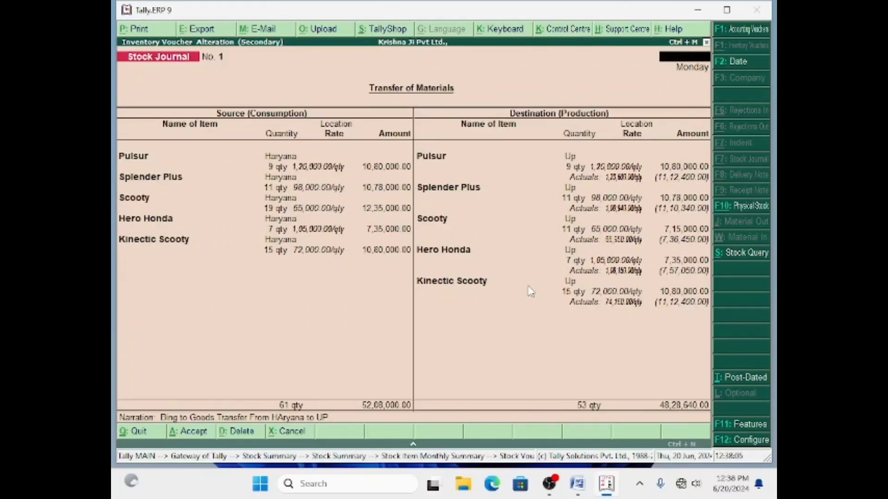
Switch to the Word STOCK TRANSFER VOUCHER question and scroll to the Labour 1% and Transportation 2% charges.
mouse_move(584, 486)
left_click(523, 395)
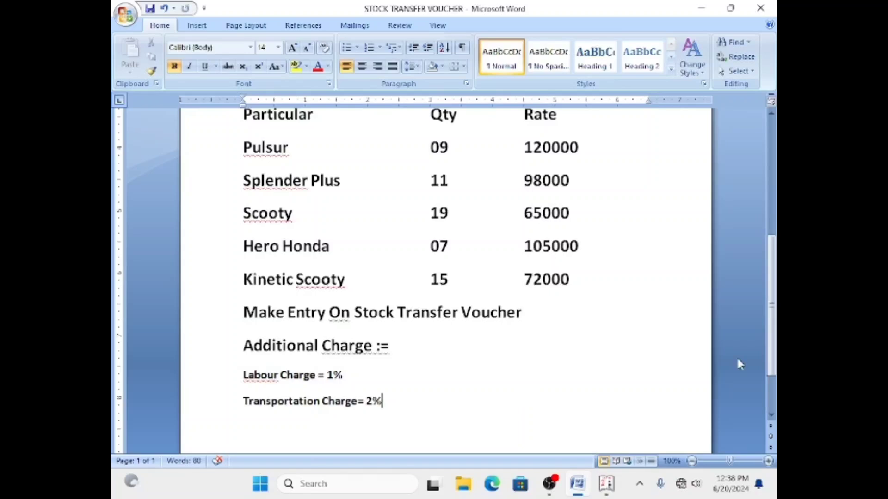
left_click_drag(771, 336, 774, 210)
scroll(758, 358, "down", 10)
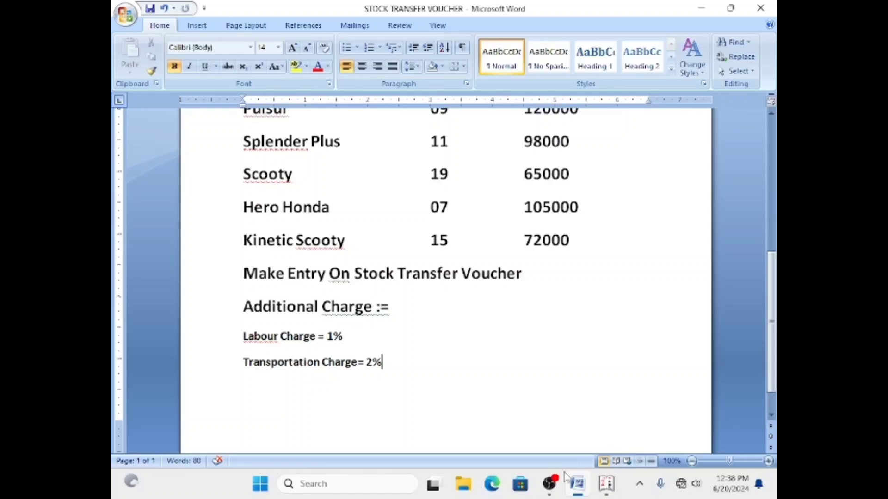
left_click(549, 489)
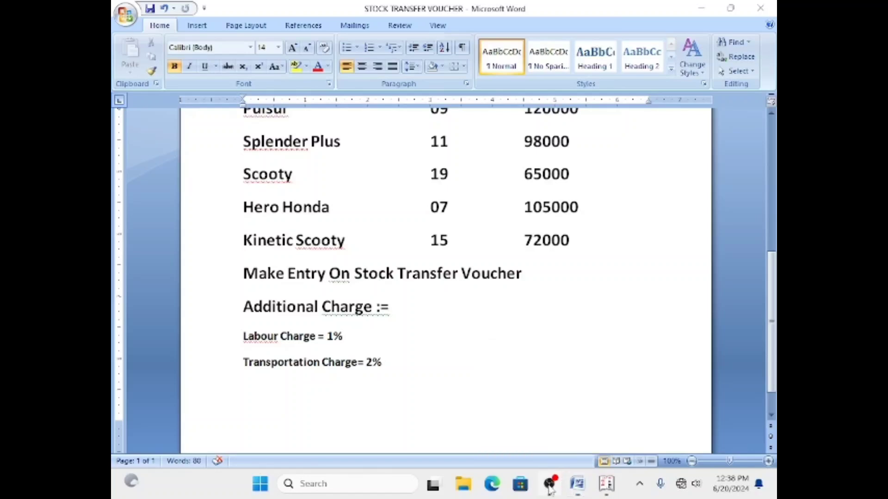